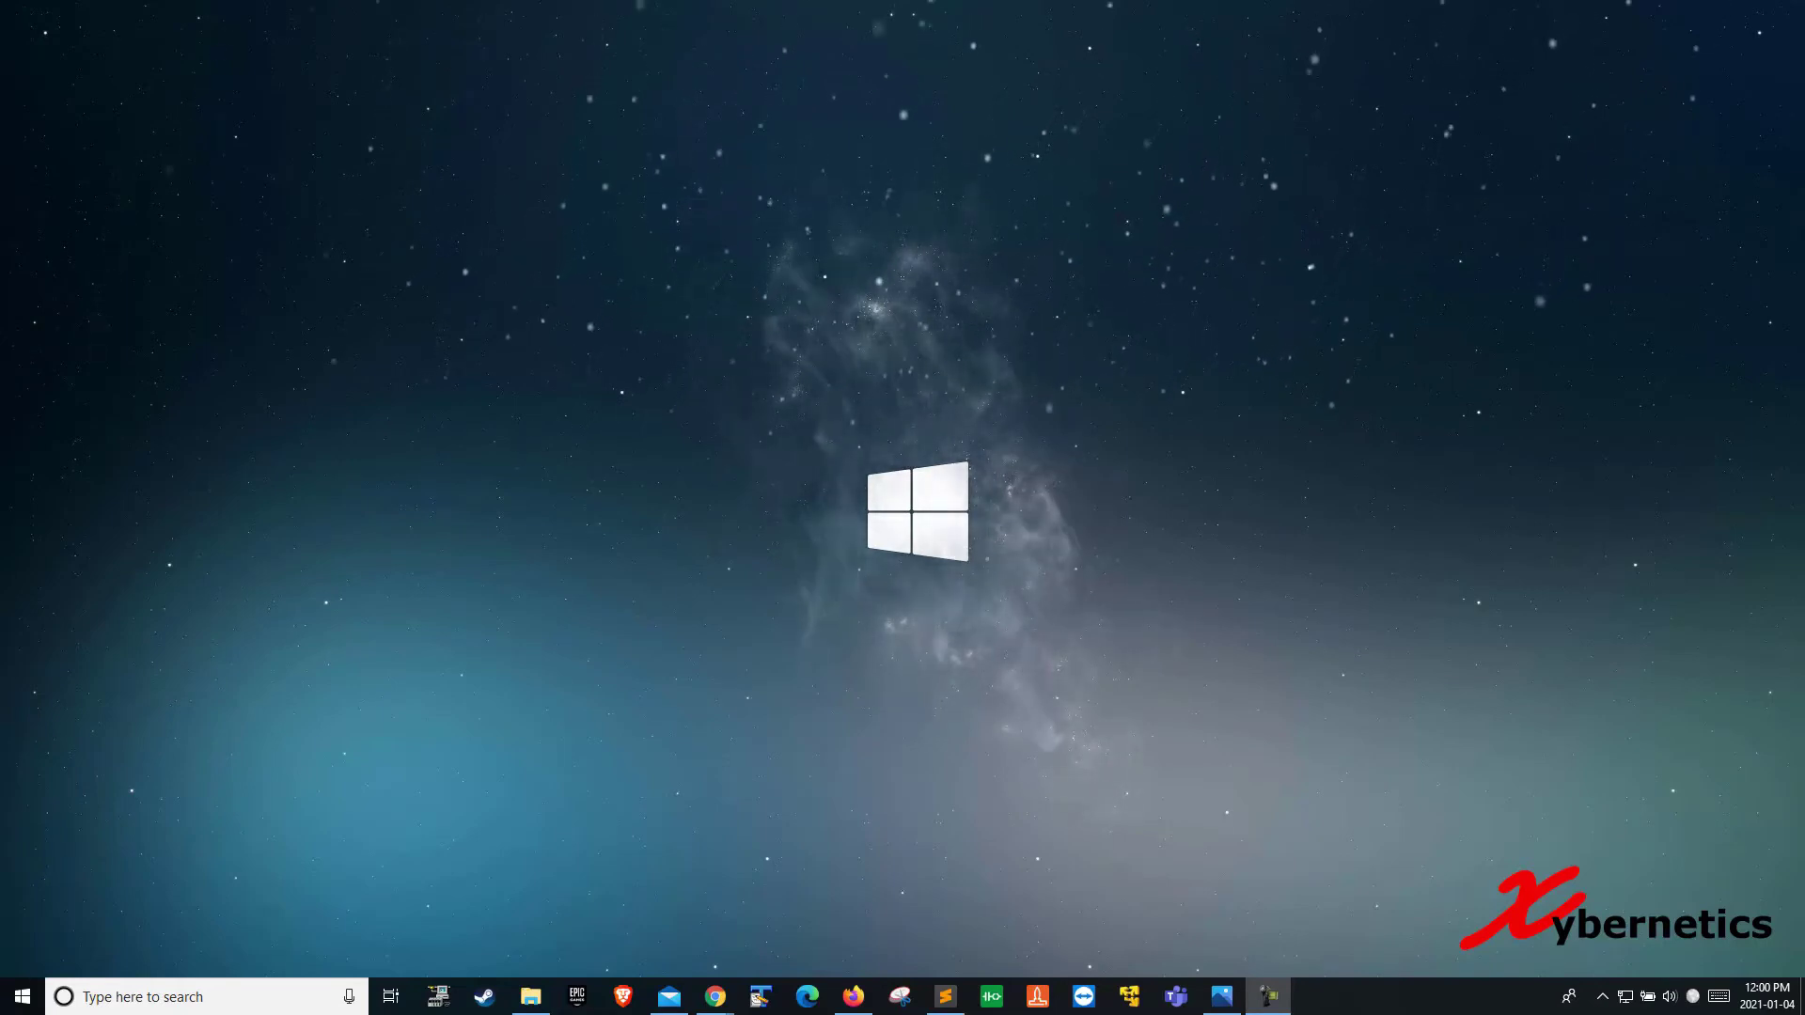
Step: Close Chrome once the Google results for 'abc' have loaded
{"action": "left_click", "coordinate": [792, 363]}
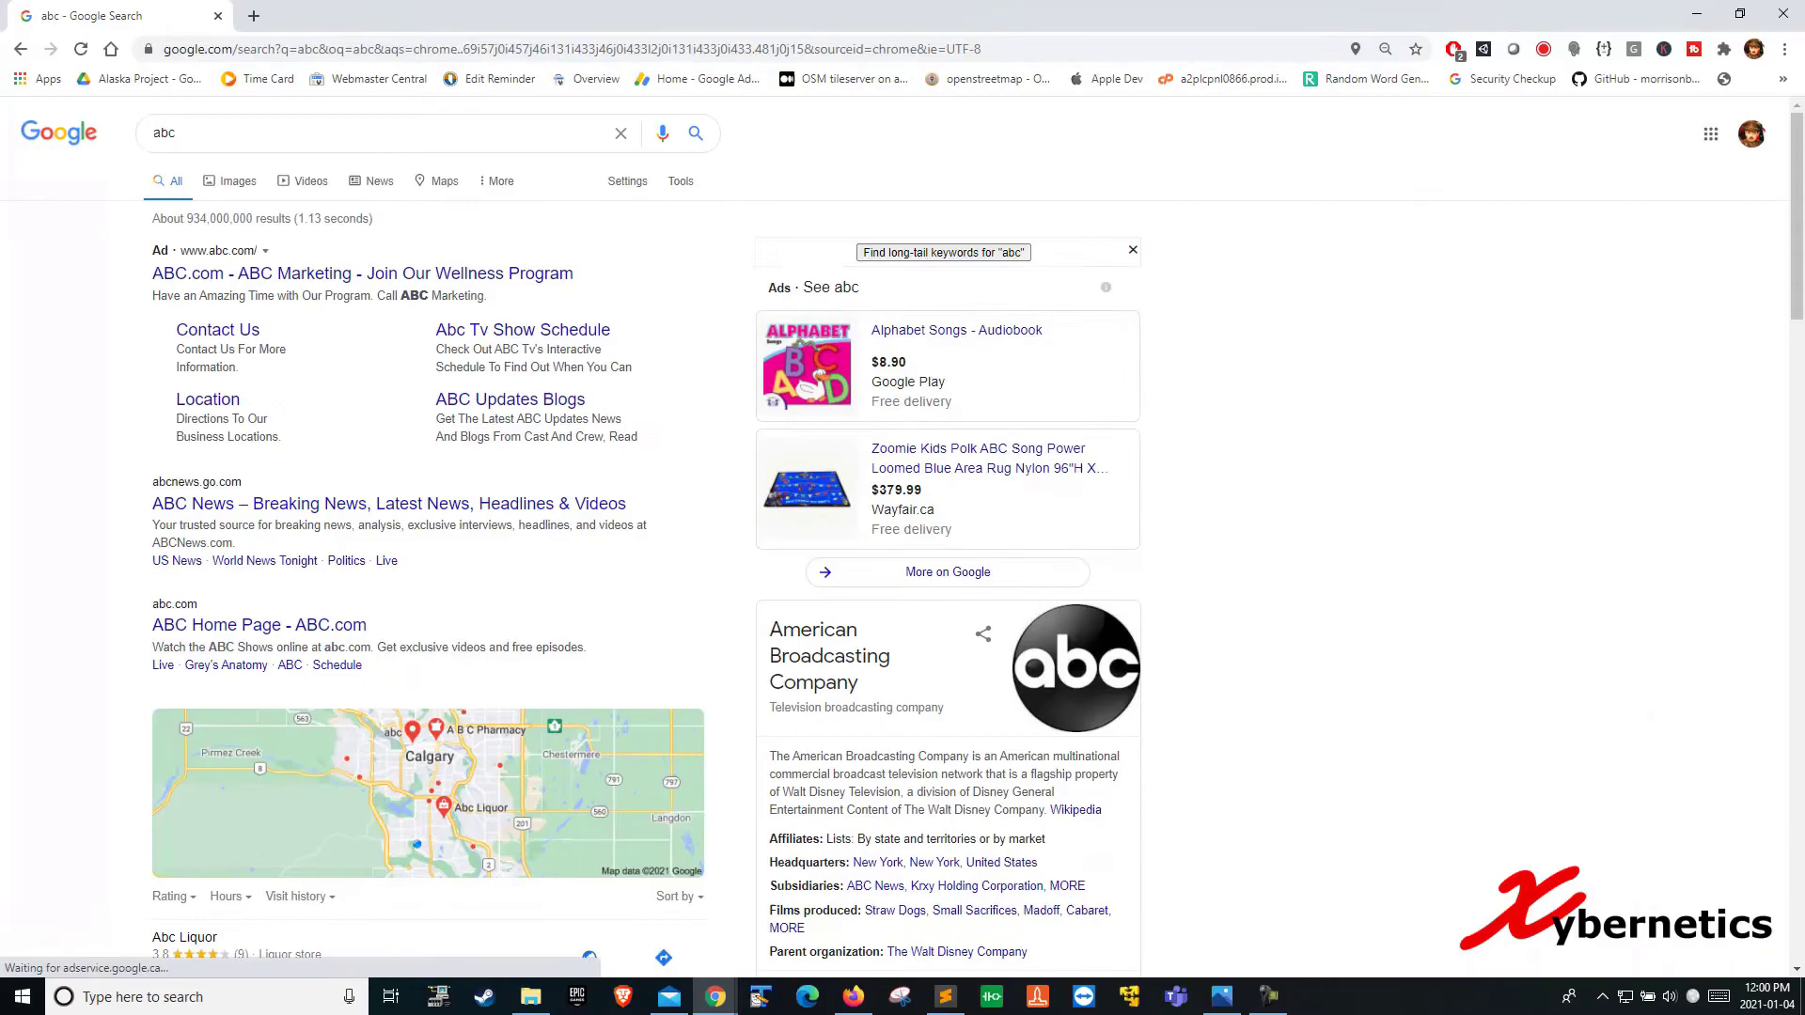
{"action": "left_click", "coordinate": [1791, 17]}
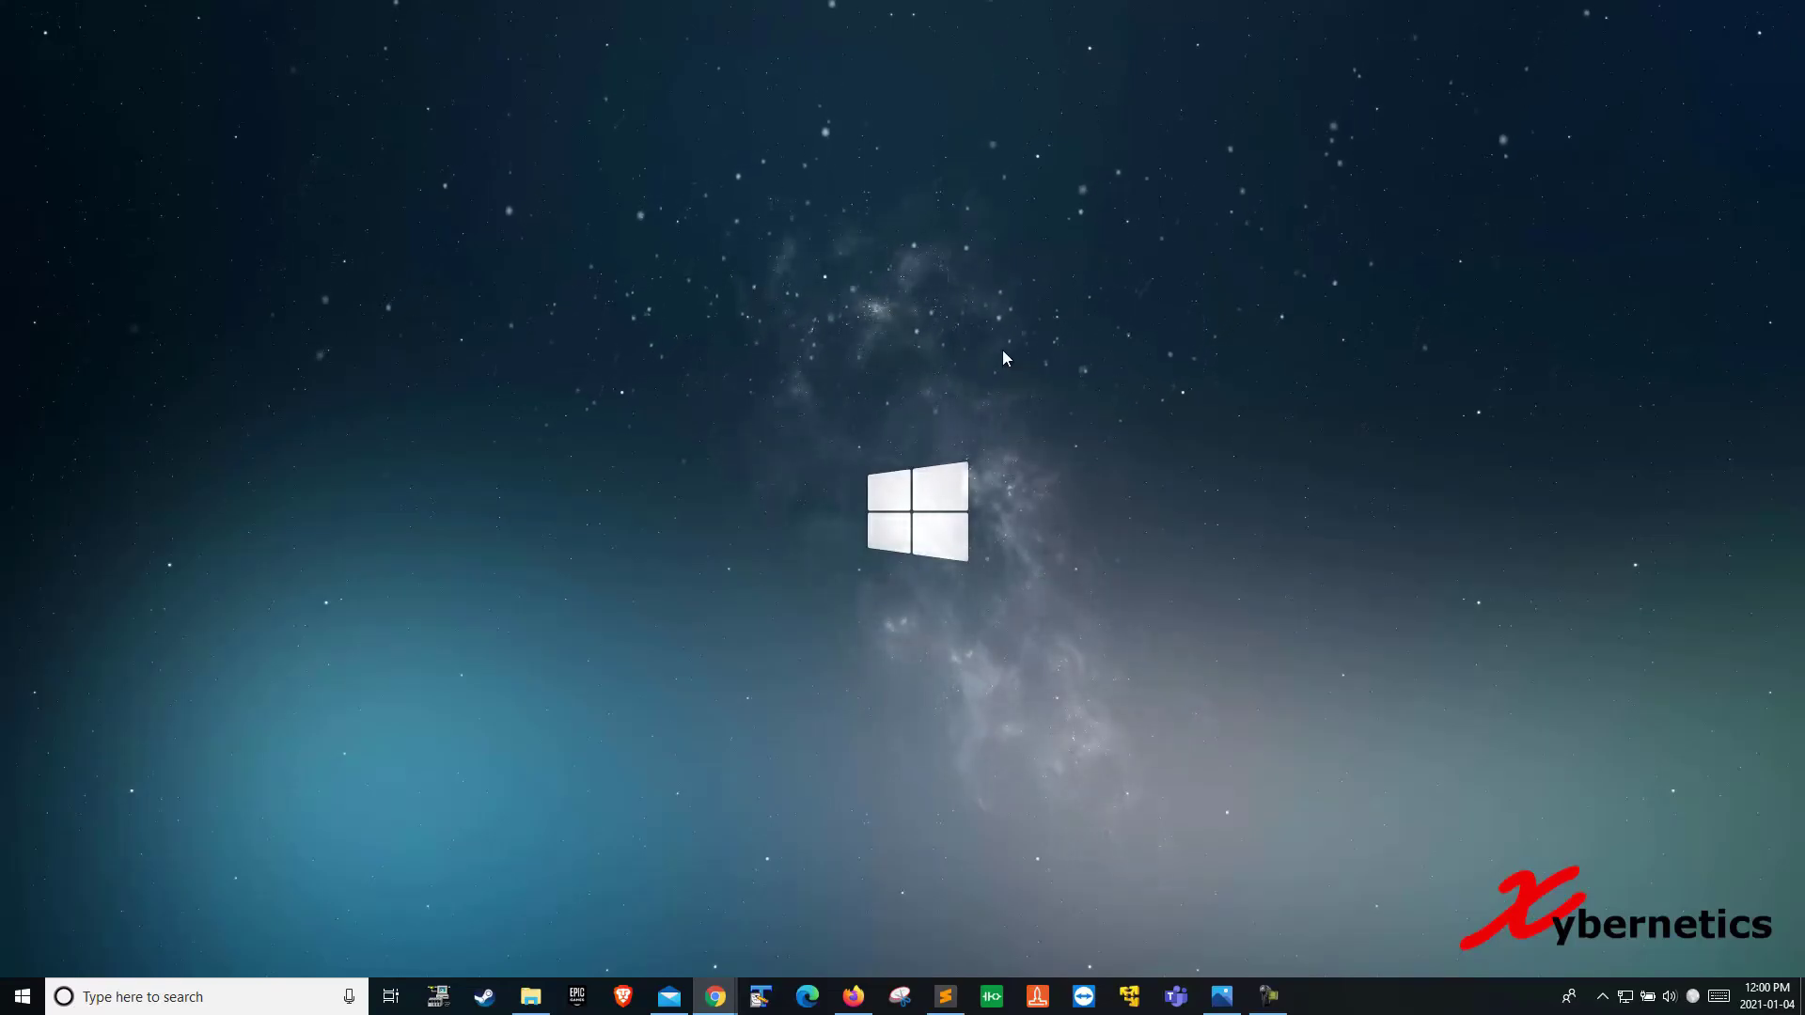
Step: Launch License Manager from the Schneider Electric License Manager folder in the Start menu
{"action": "left_click", "coordinate": [23, 996]}
{"action": "scroll", "coordinate": [198, 844], "scroll_direction": "down", "scroll_amount": 12}
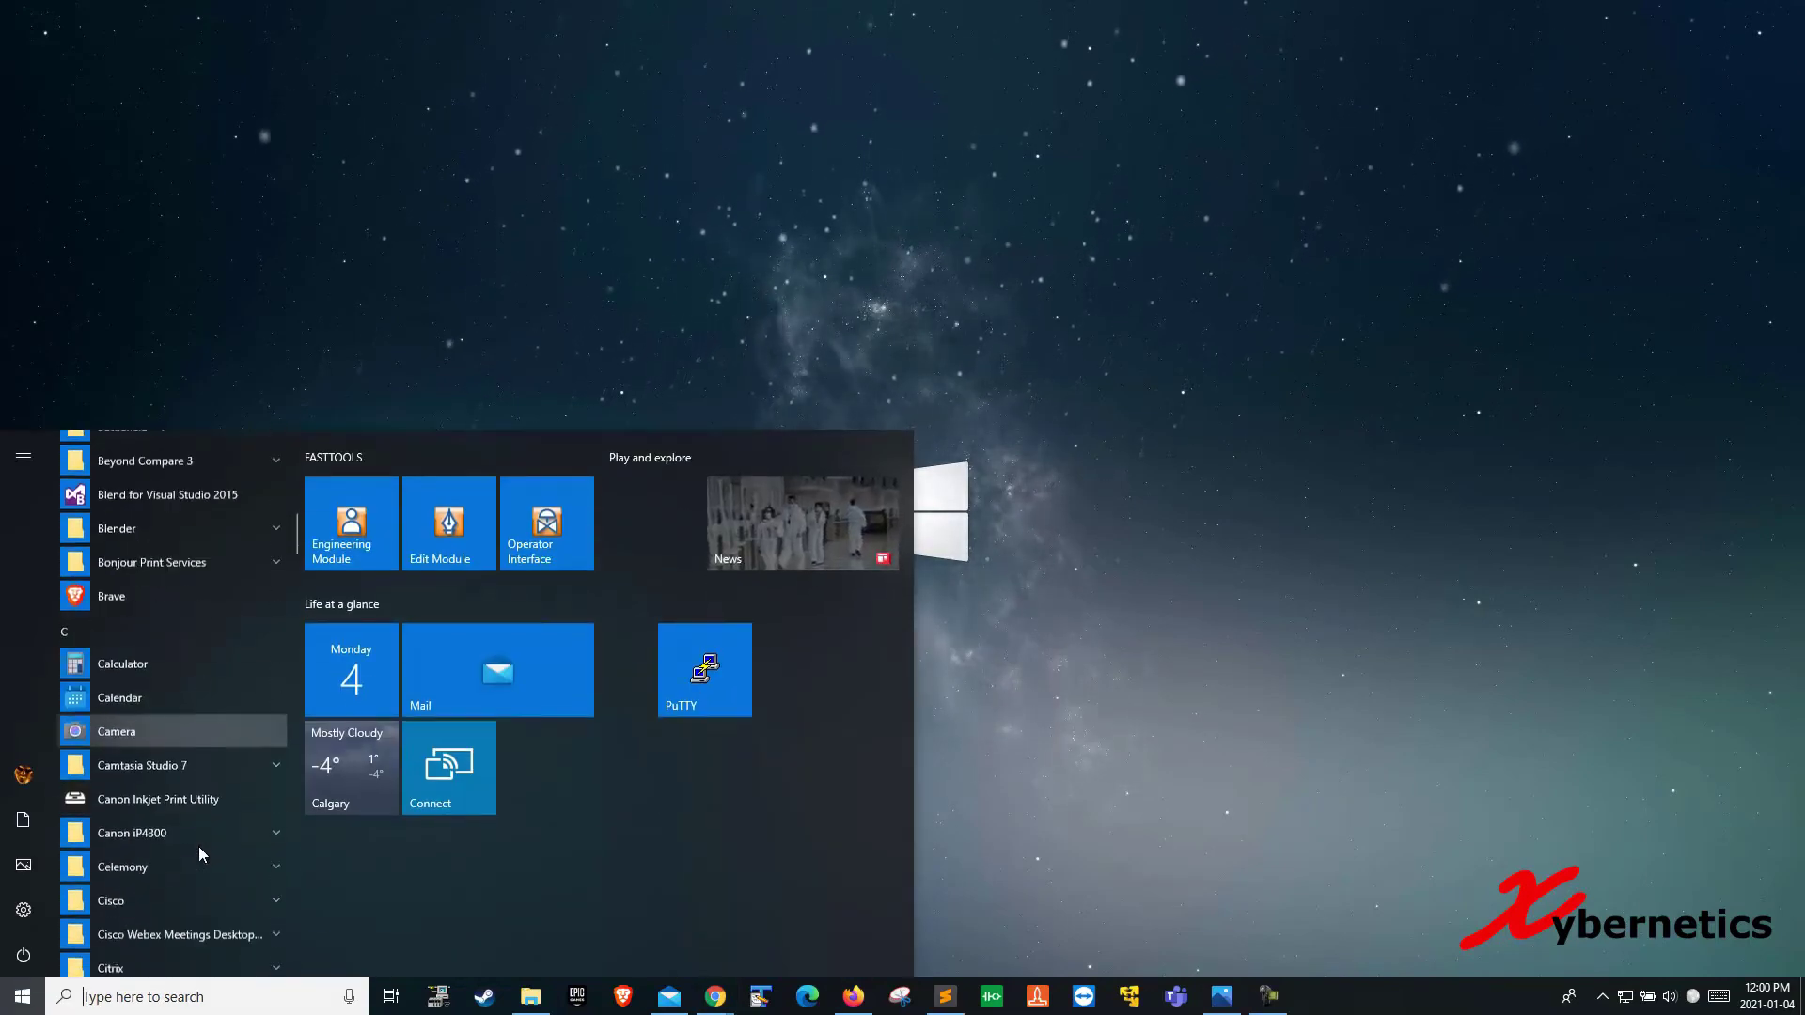
{"action": "scroll", "coordinate": [206, 829], "scroll_direction": "down", "scroll_amount": 15}
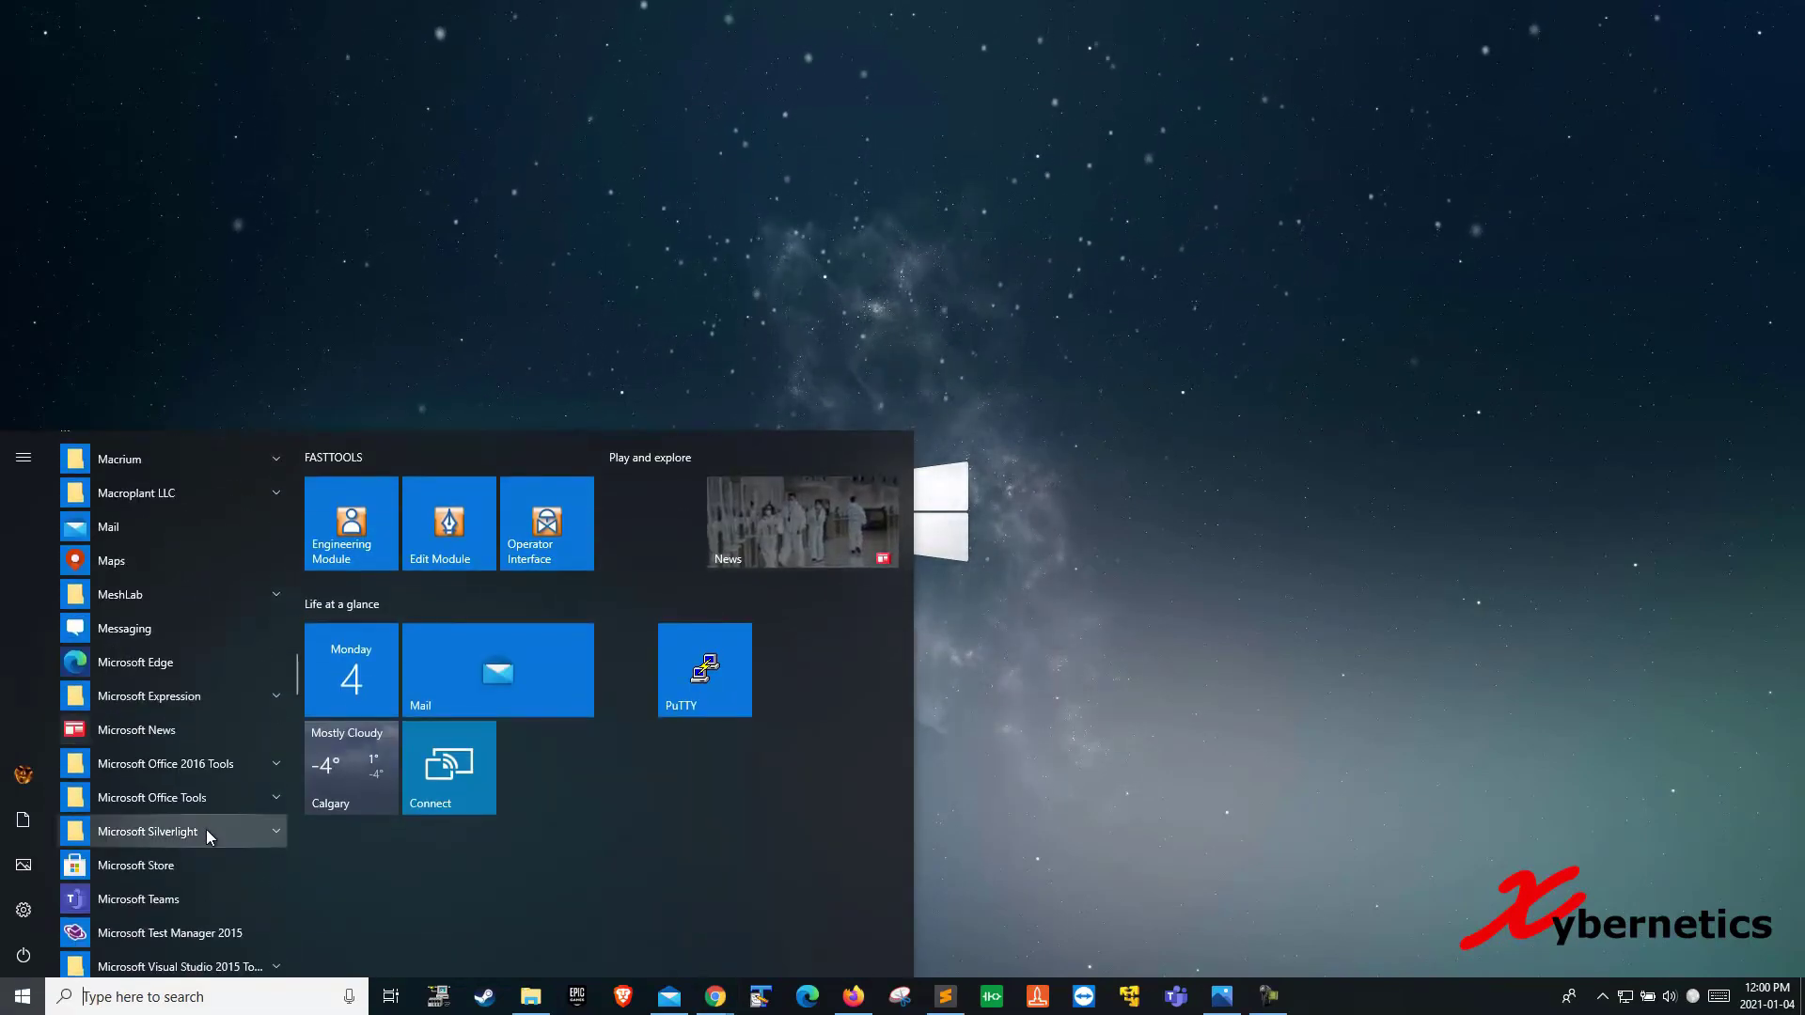
{"action": "scroll", "coordinate": [207, 827], "scroll_direction": "down", "scroll_amount": 10}
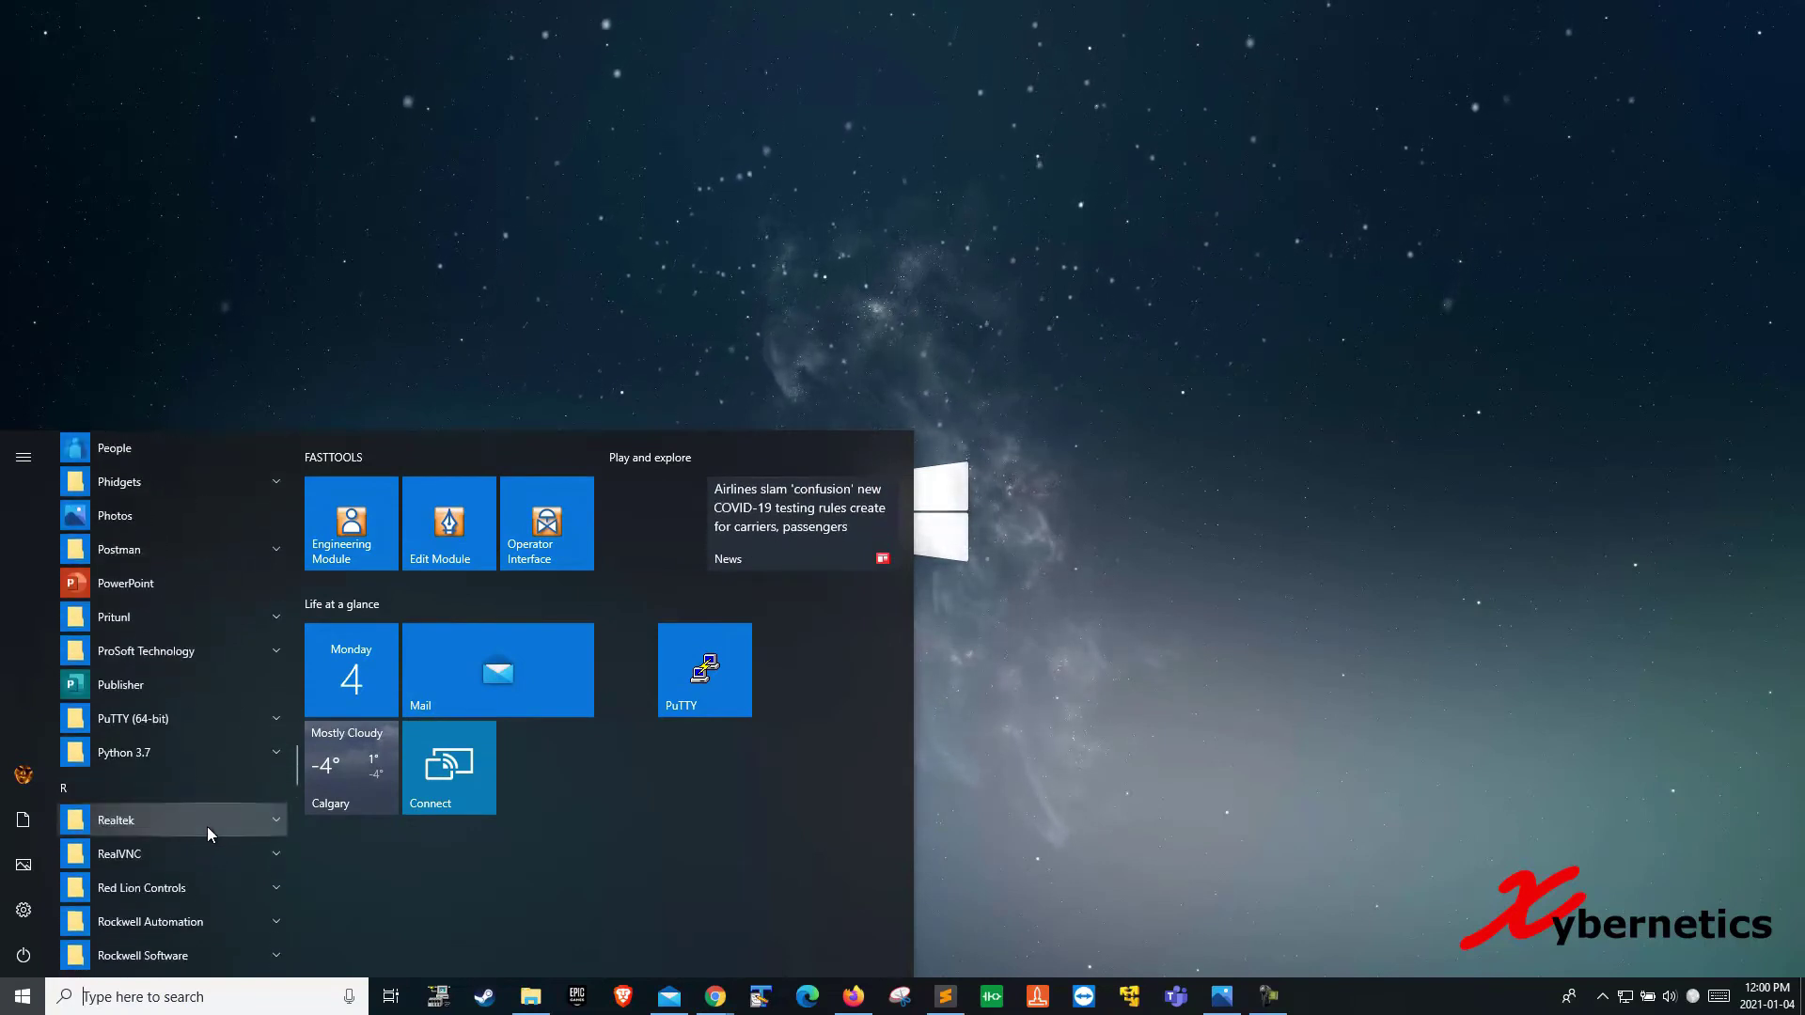
{"action": "left_click", "coordinate": [226, 829]}
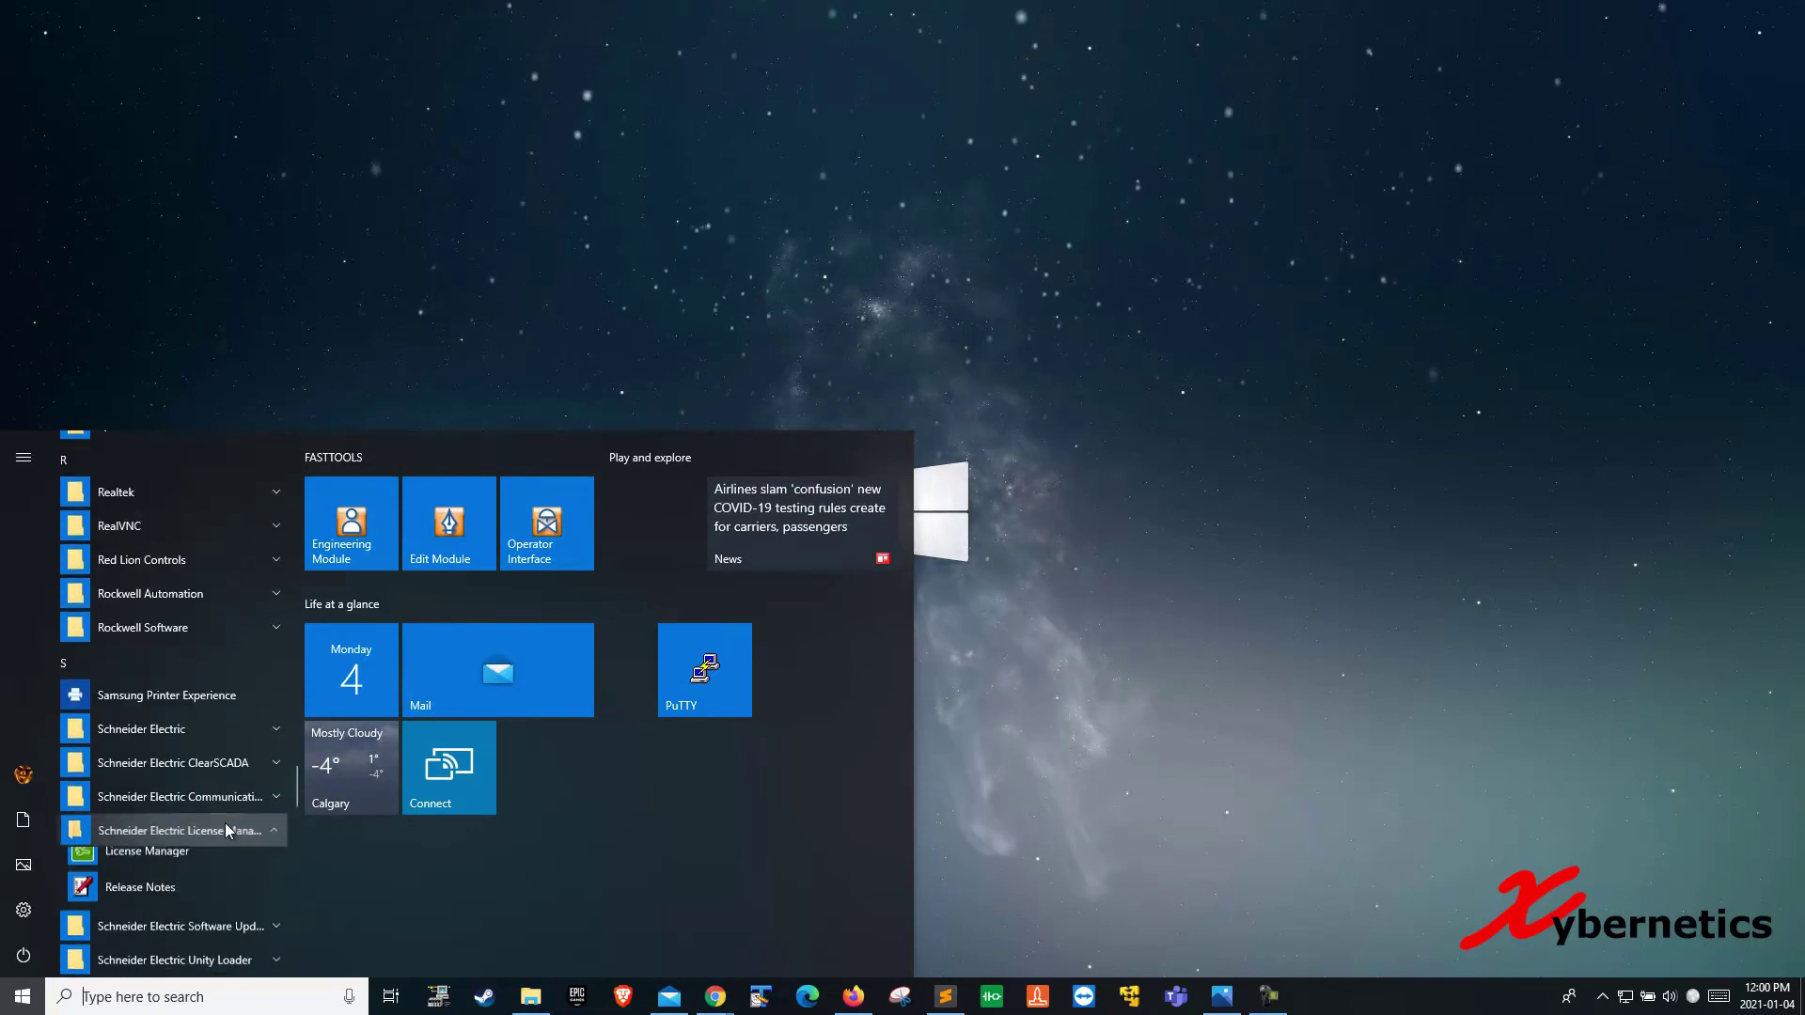
{"action": "left_click", "coordinate": [156, 861]}
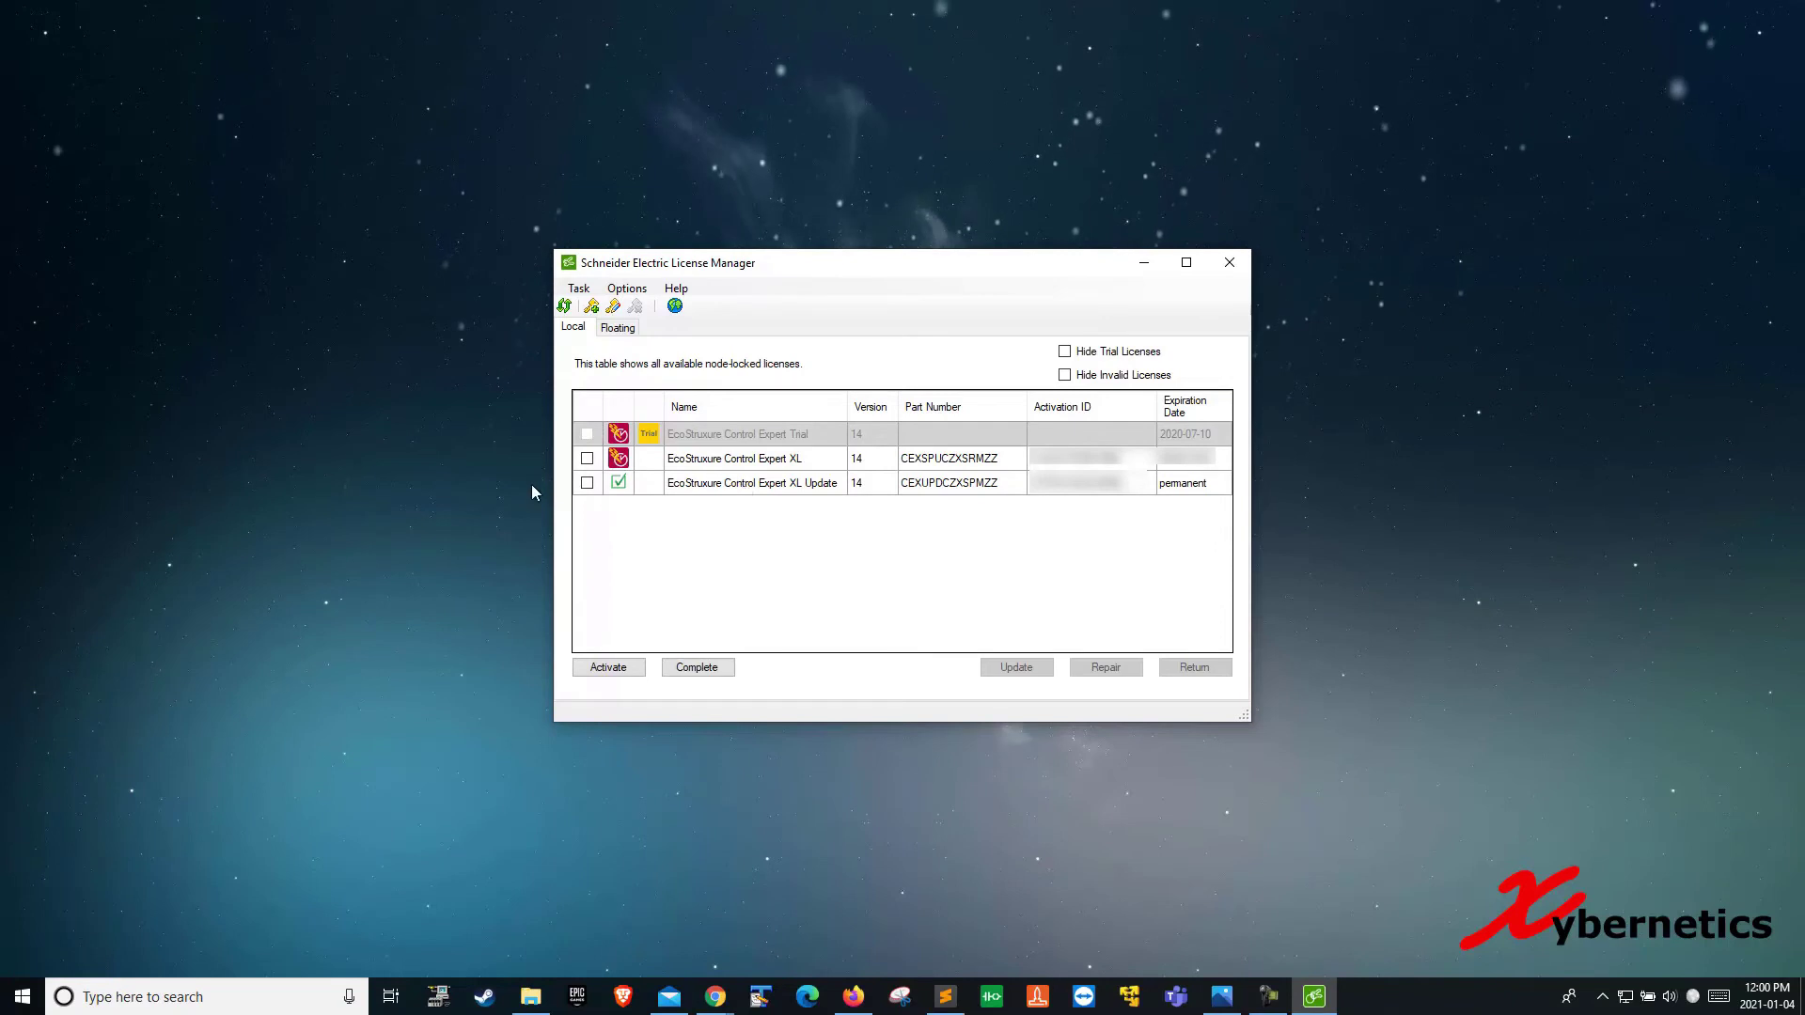
Step: Return the EcoStruxure Control Expert XL Update license, confirming the return with Yes
{"action": "left_click", "coordinate": [587, 483]}
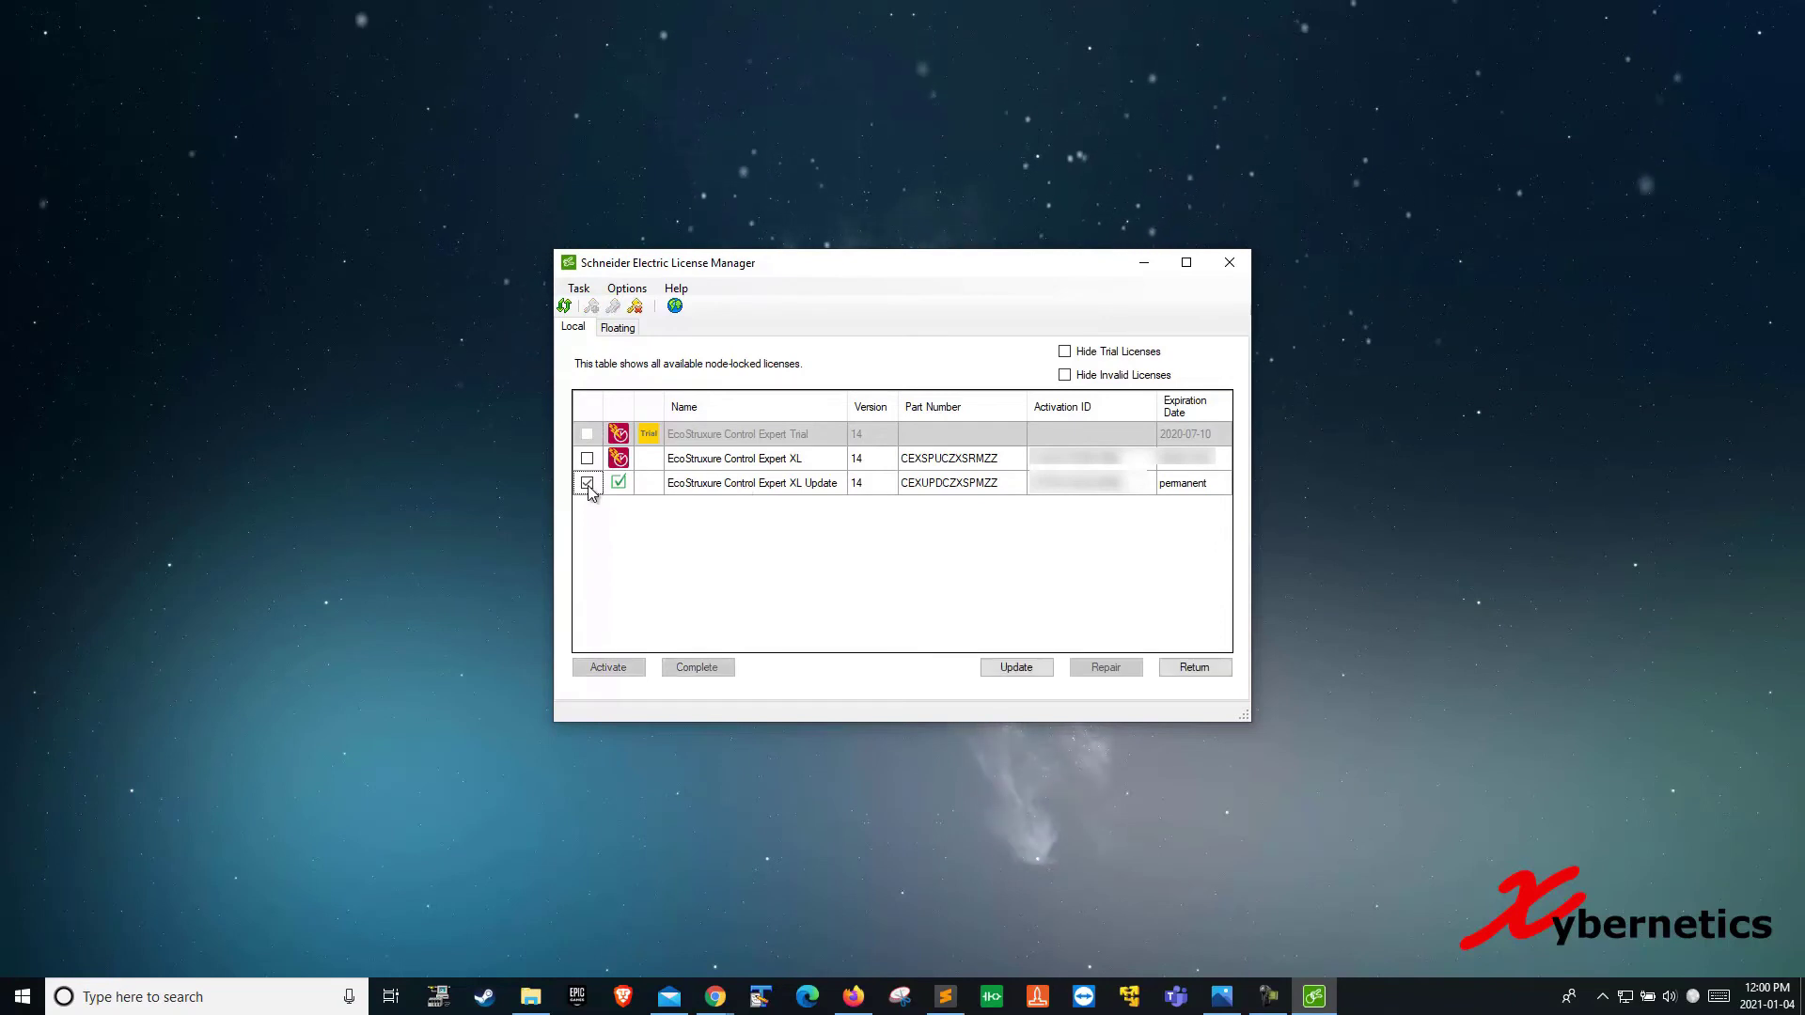
{"action": "left_click", "coordinate": [1208, 674]}
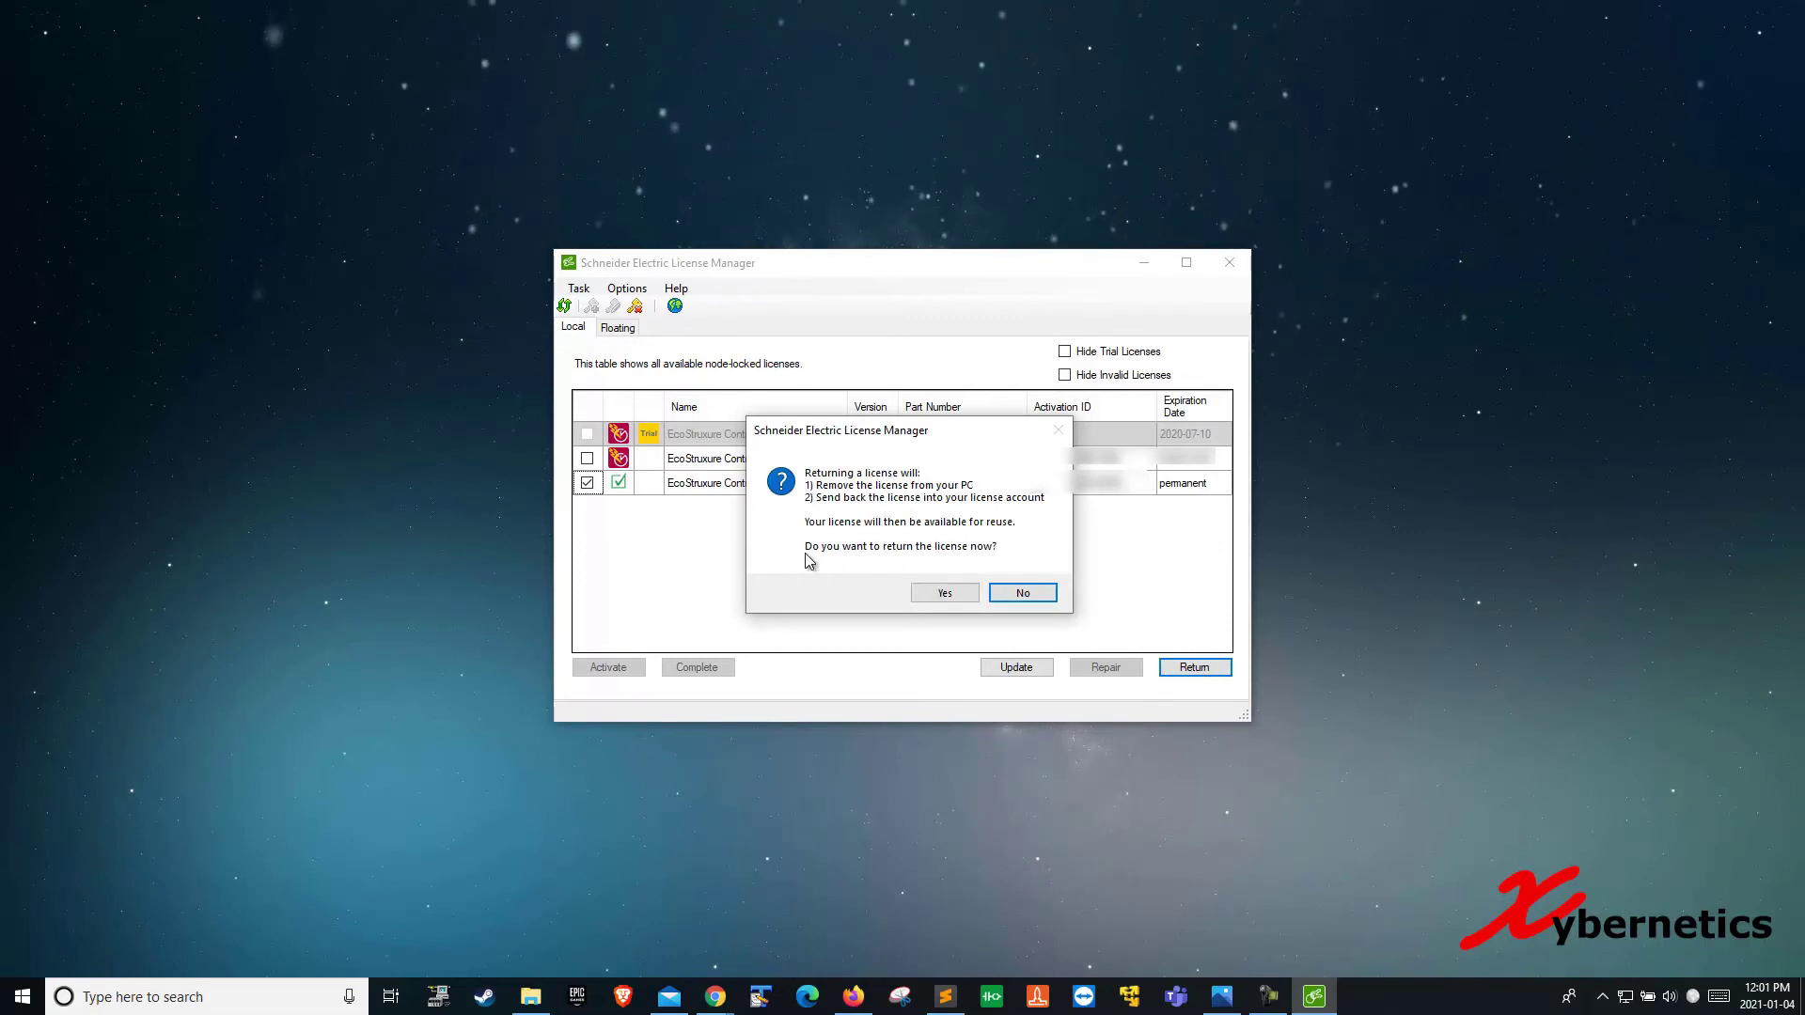
{"action": "left_click", "coordinate": [956, 592]}
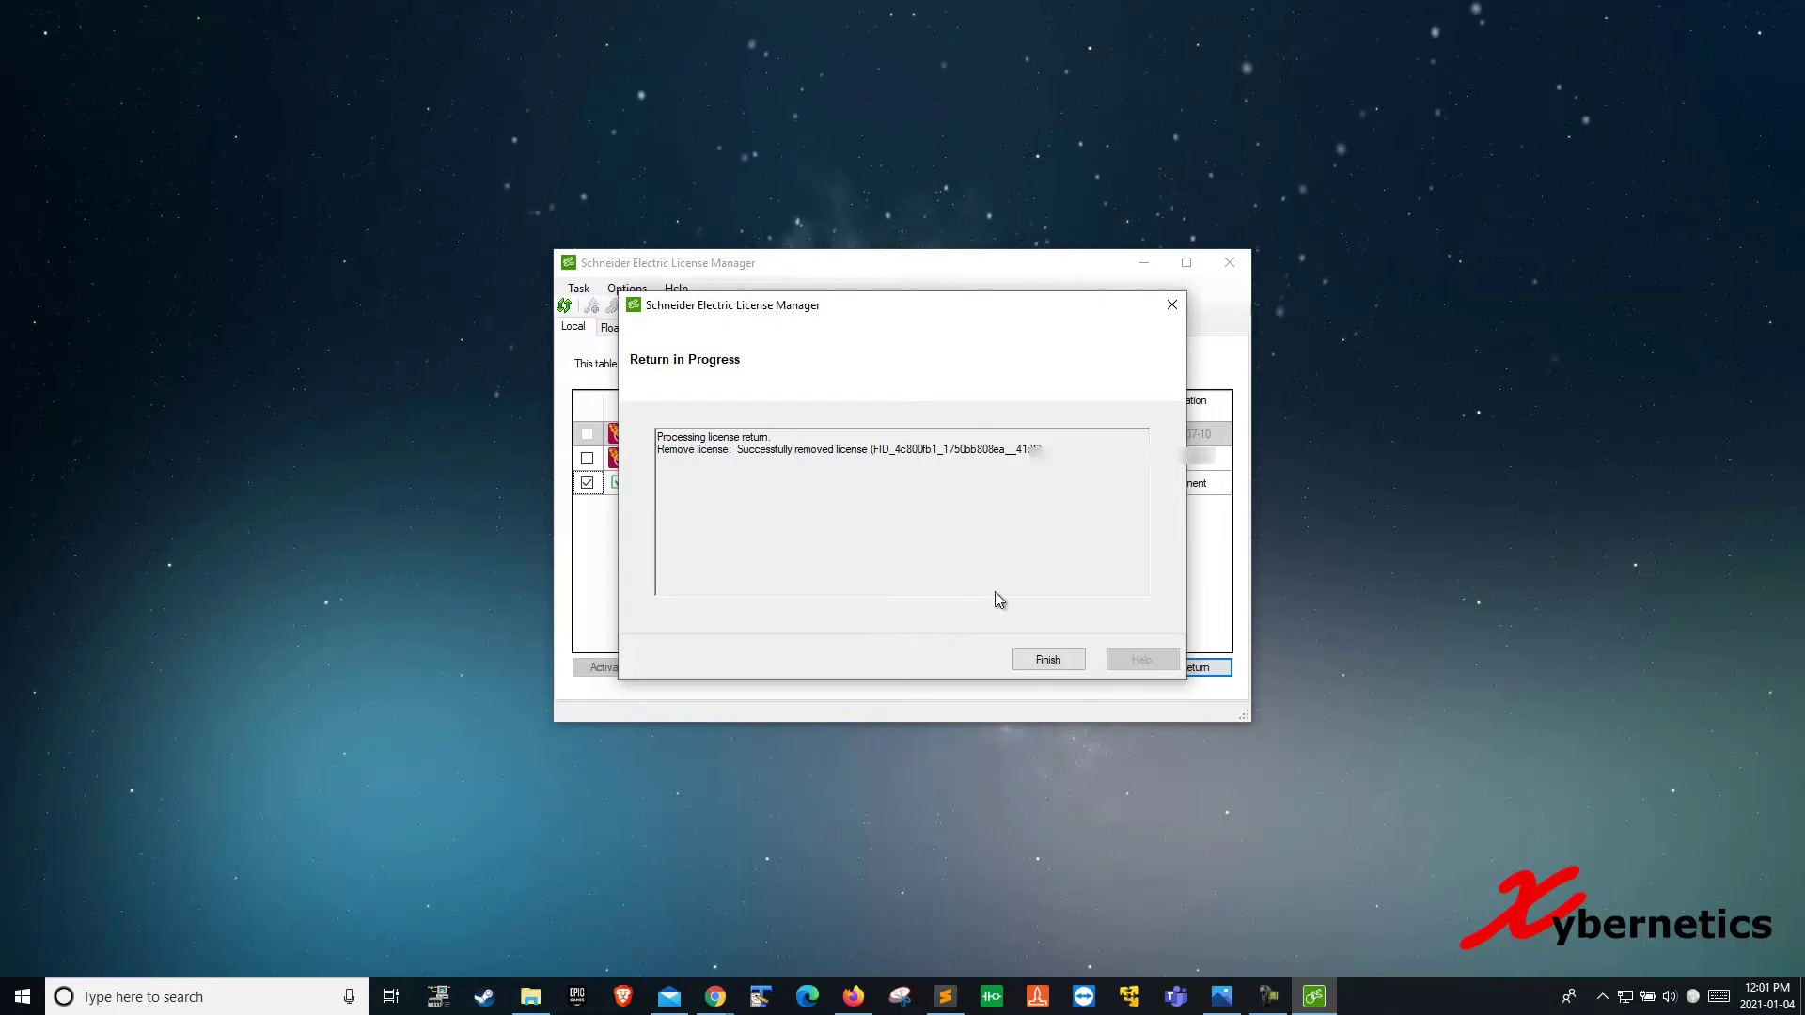
{"action": "left_click", "coordinate": [1065, 663]}
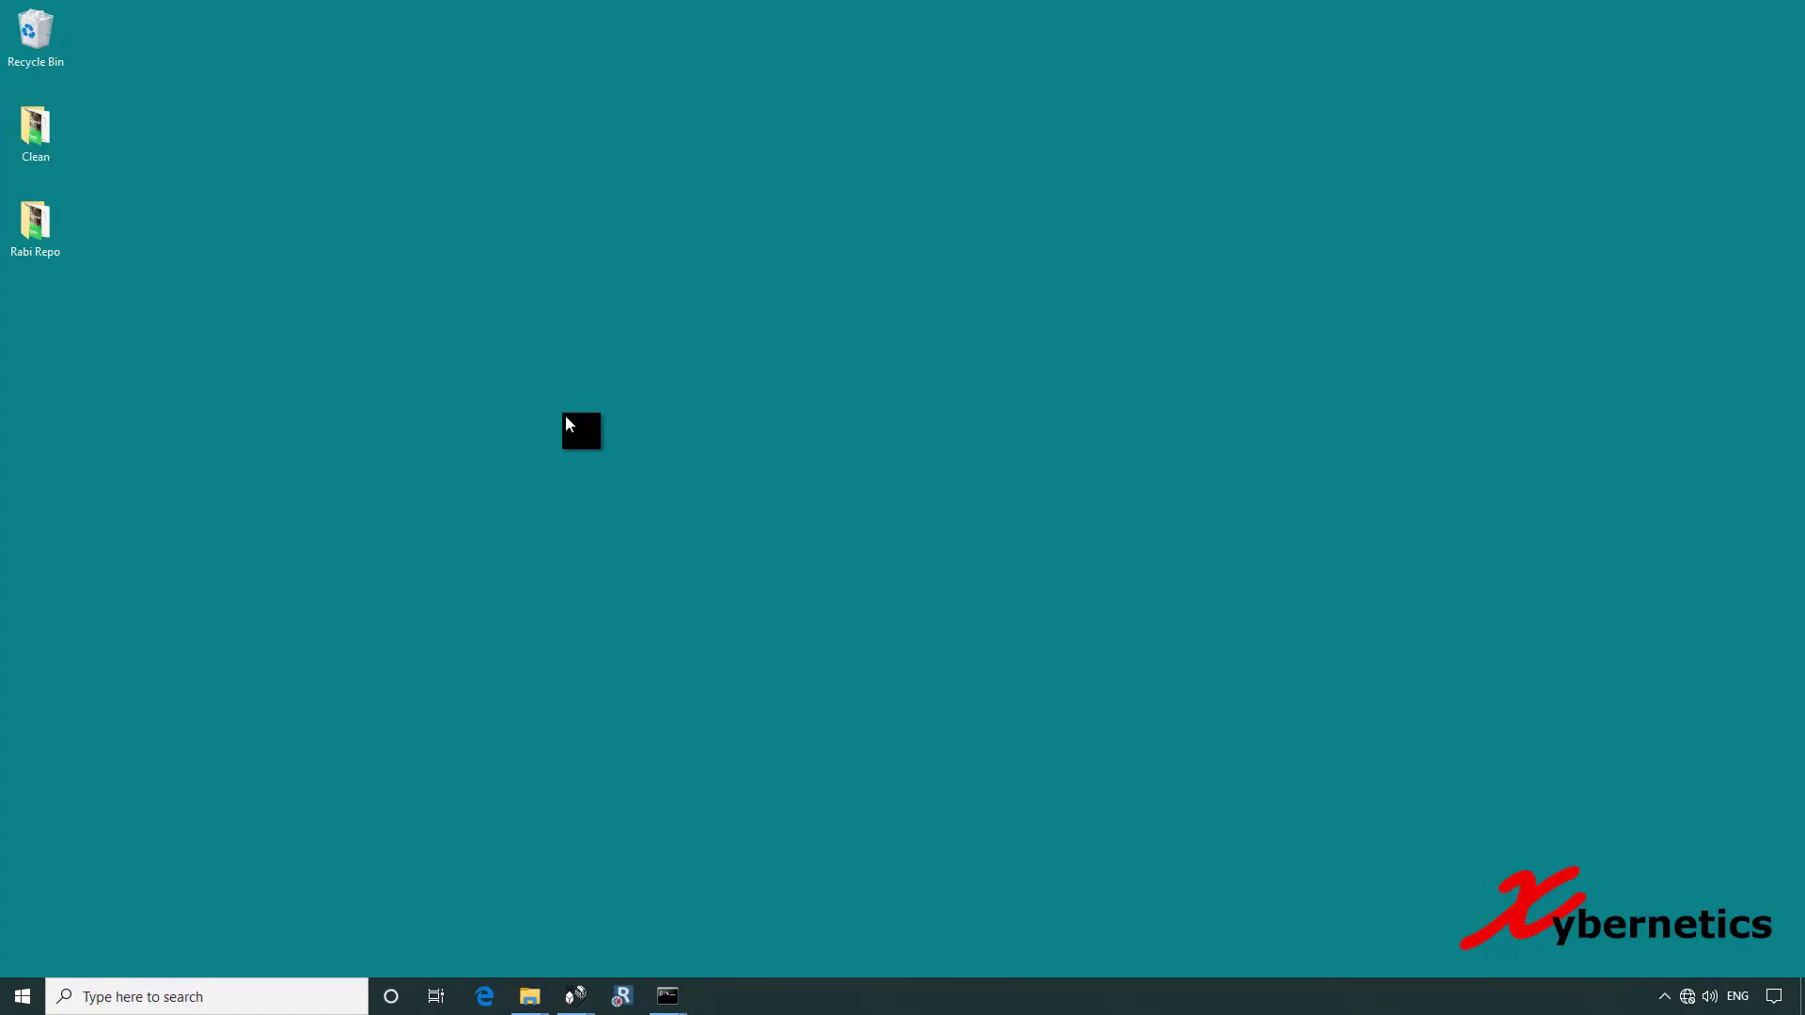
Step: Run ping 8.8.8.8 in an administrator Command Prompt and see it time out
{"action": "left_click", "coordinate": [23, 994]}
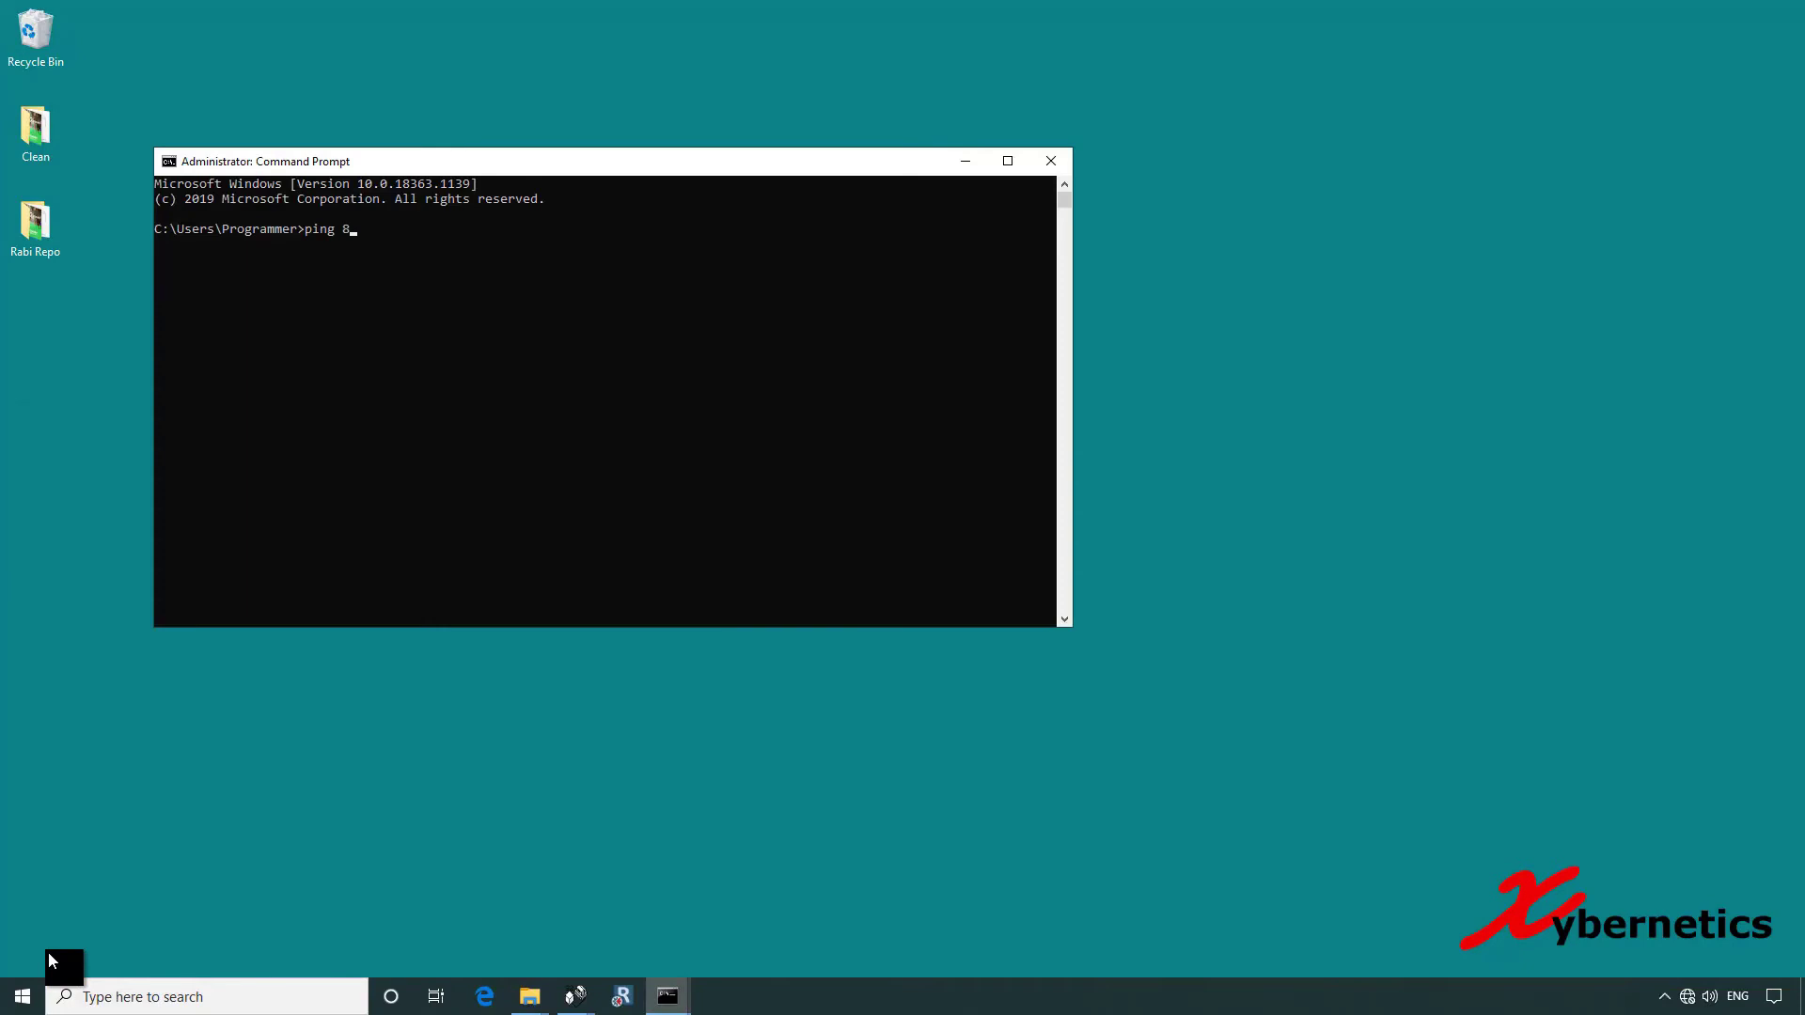
{"action": "type", "text": ".8.8.8"}
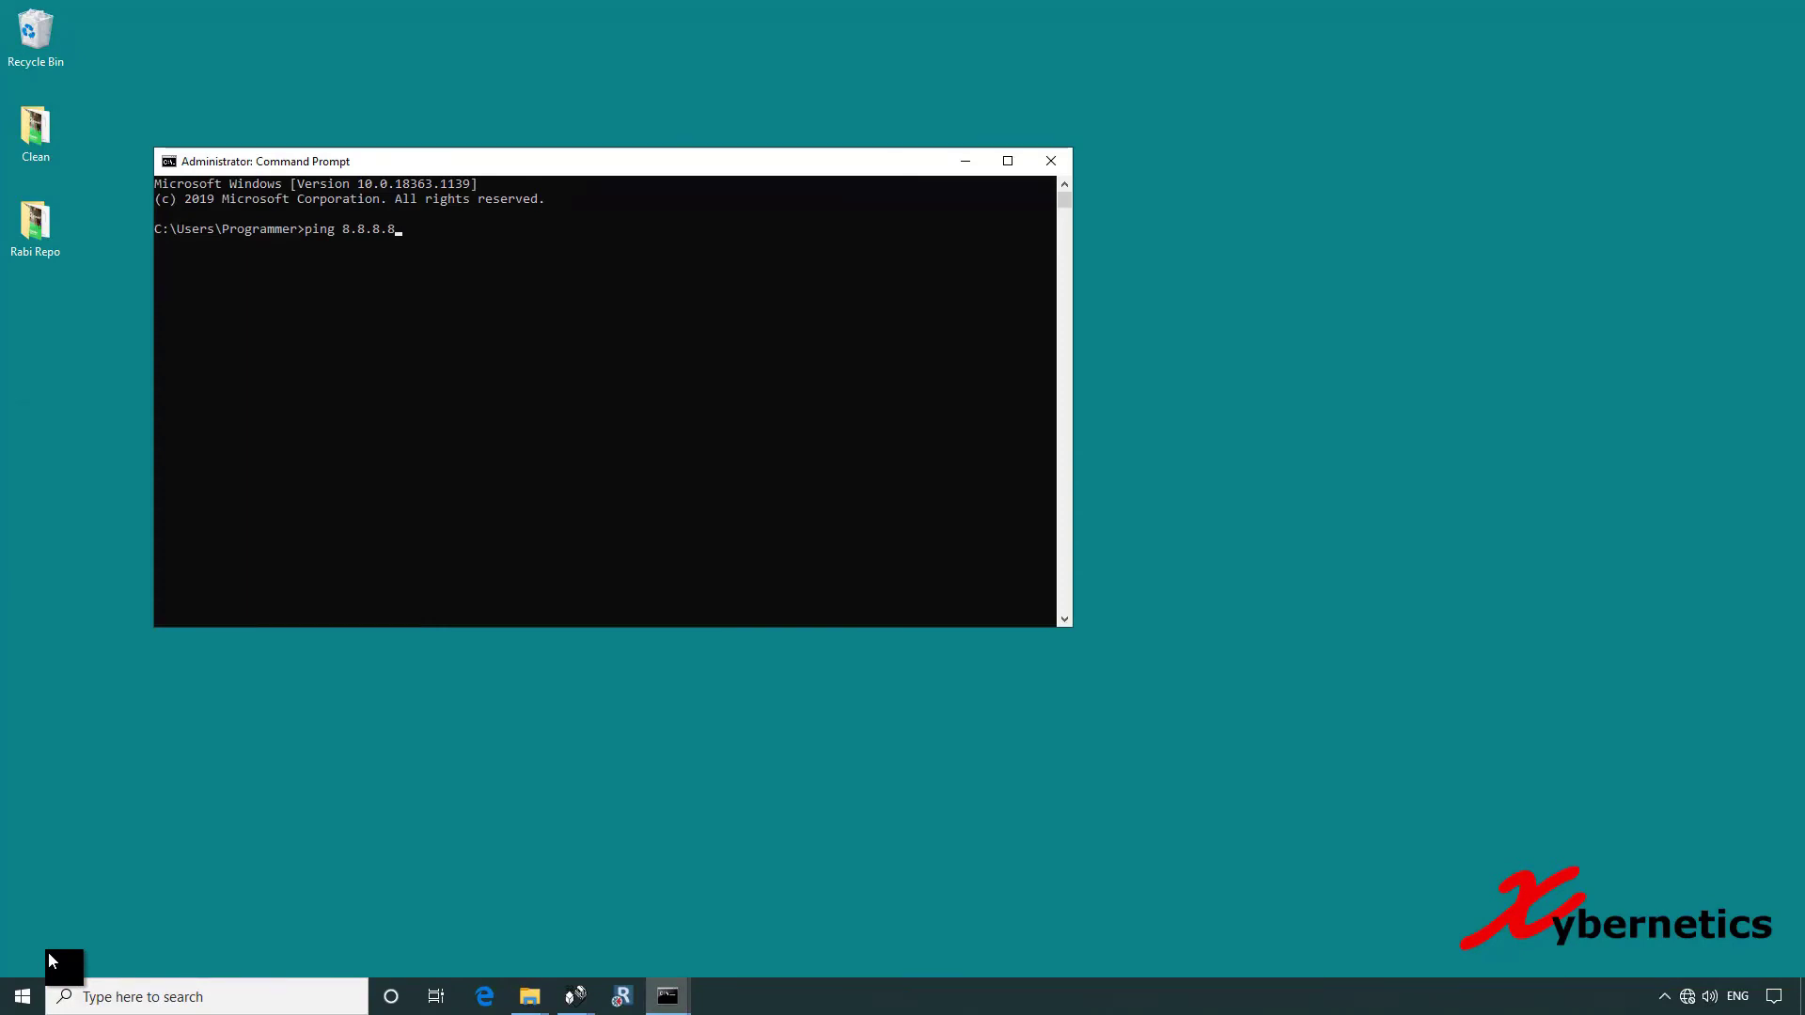
{"action": "key", "text": "Return"}
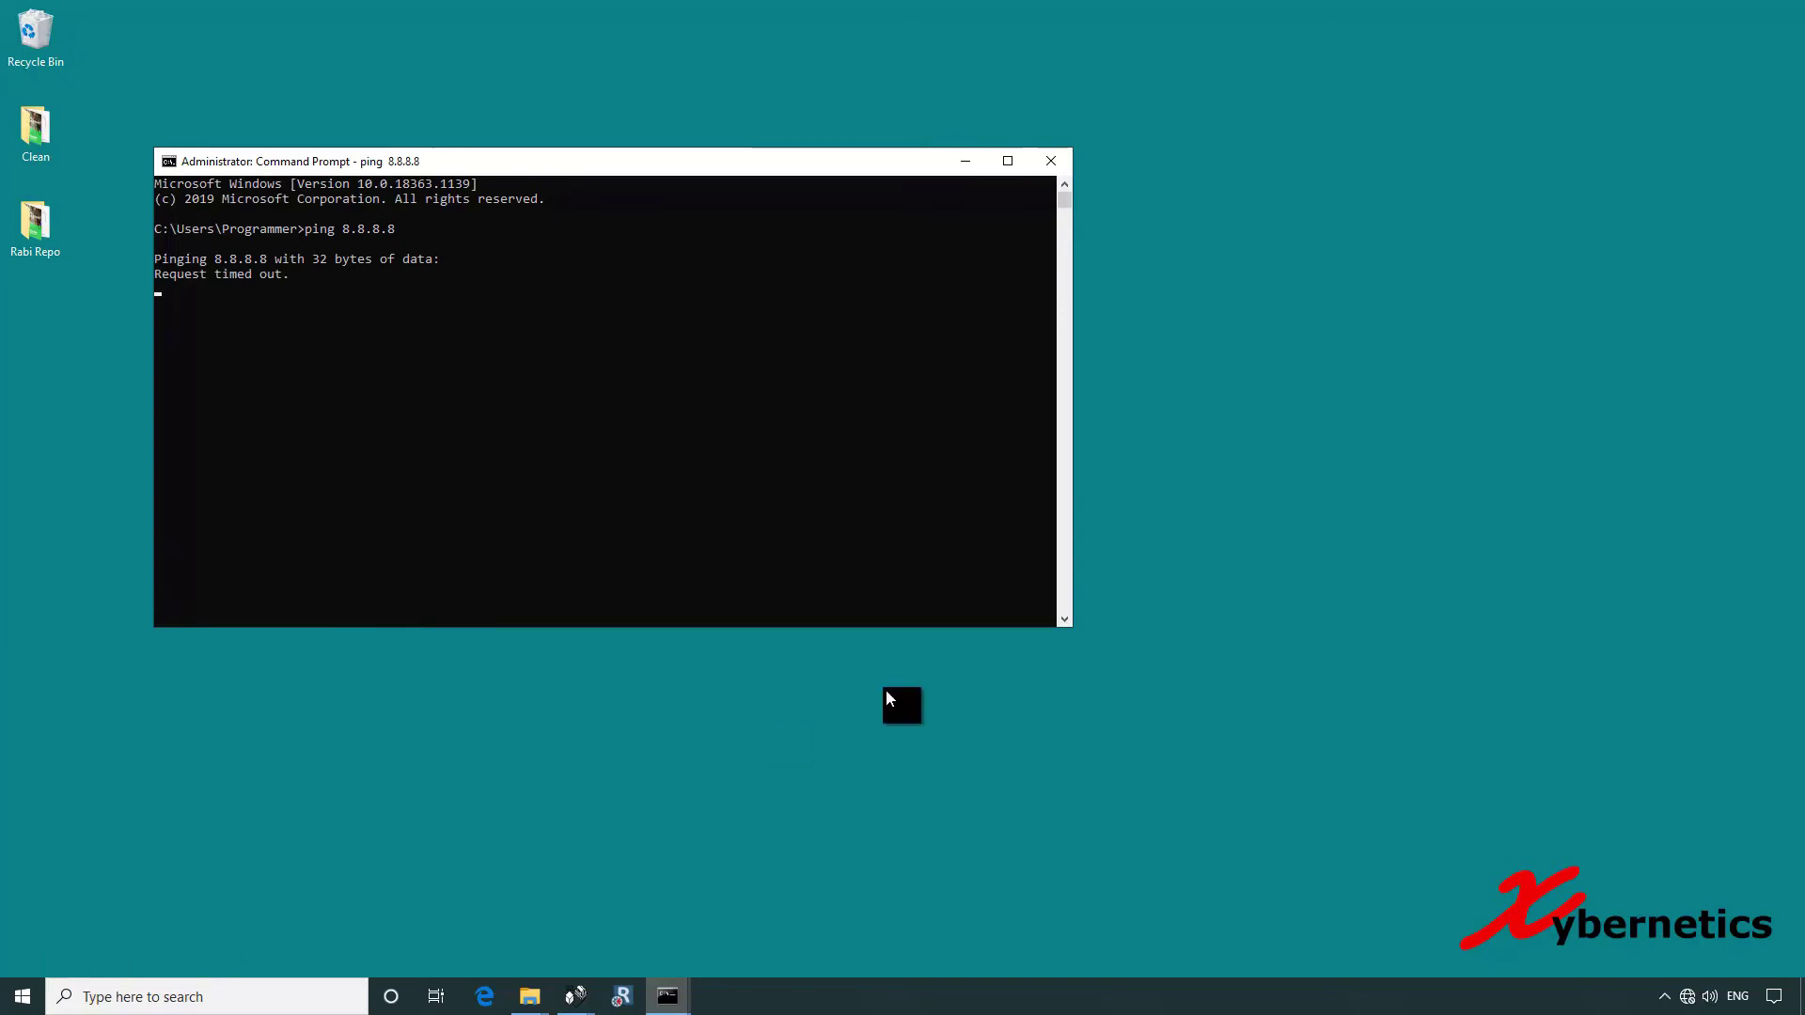
Step: Close Command Prompt and relaunch License Manager from the Start menu's Schneider Electric folder
{"action": "left_click", "coordinate": [1053, 159]}
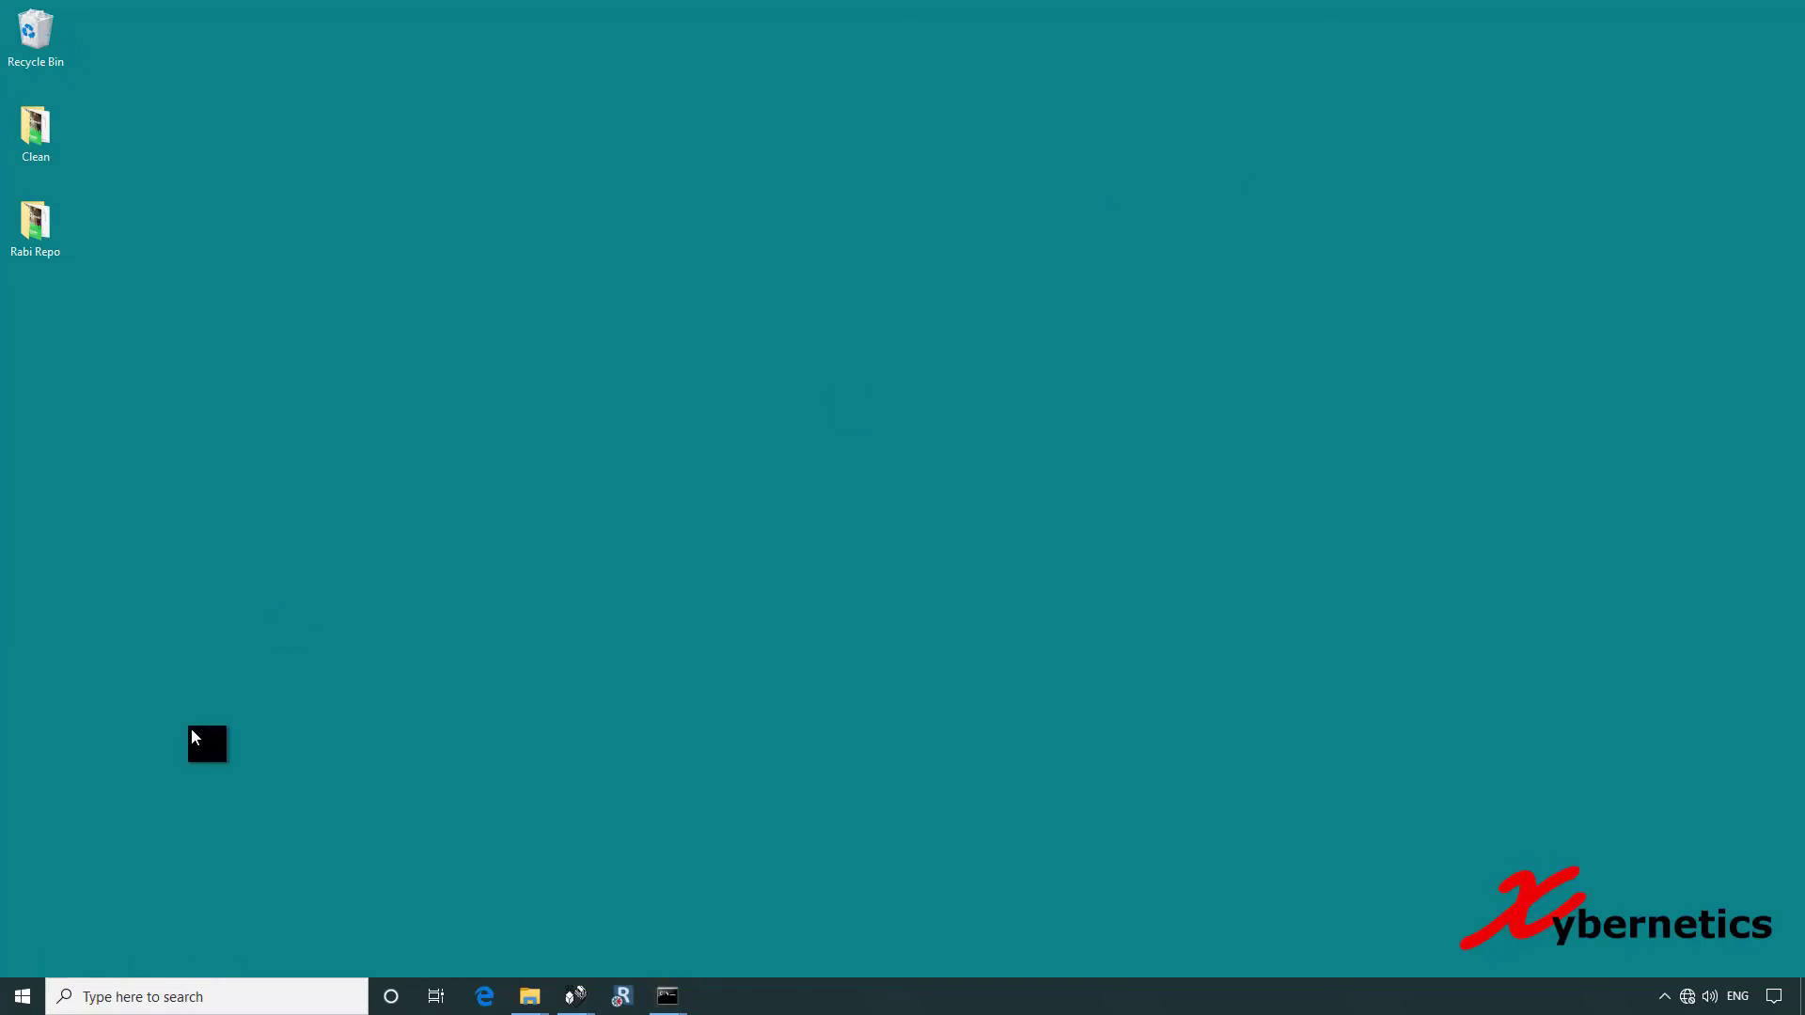
{"action": "left_click", "coordinate": [5, 996]}
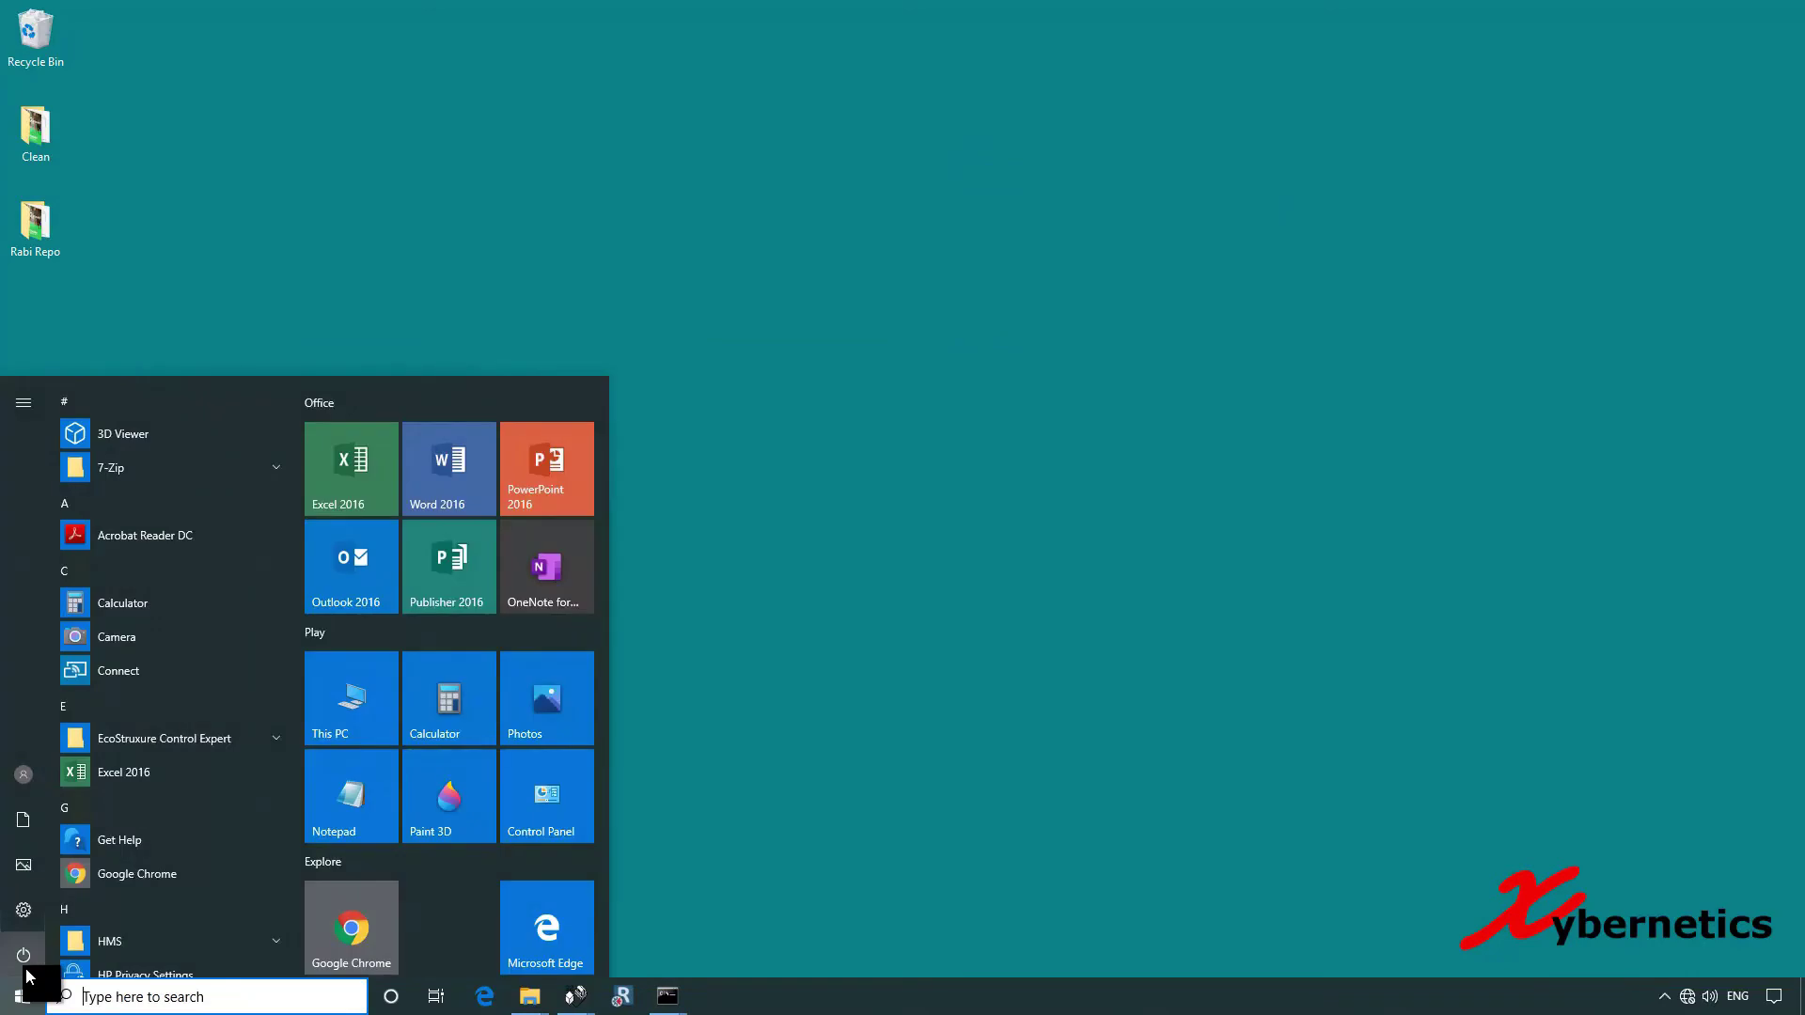
{"action": "scroll", "coordinate": [193, 803], "scroll_direction": "down", "scroll_amount": 2}
{"action": "scroll", "coordinate": [209, 811], "scroll_direction": "down", "scroll_amount": 8}
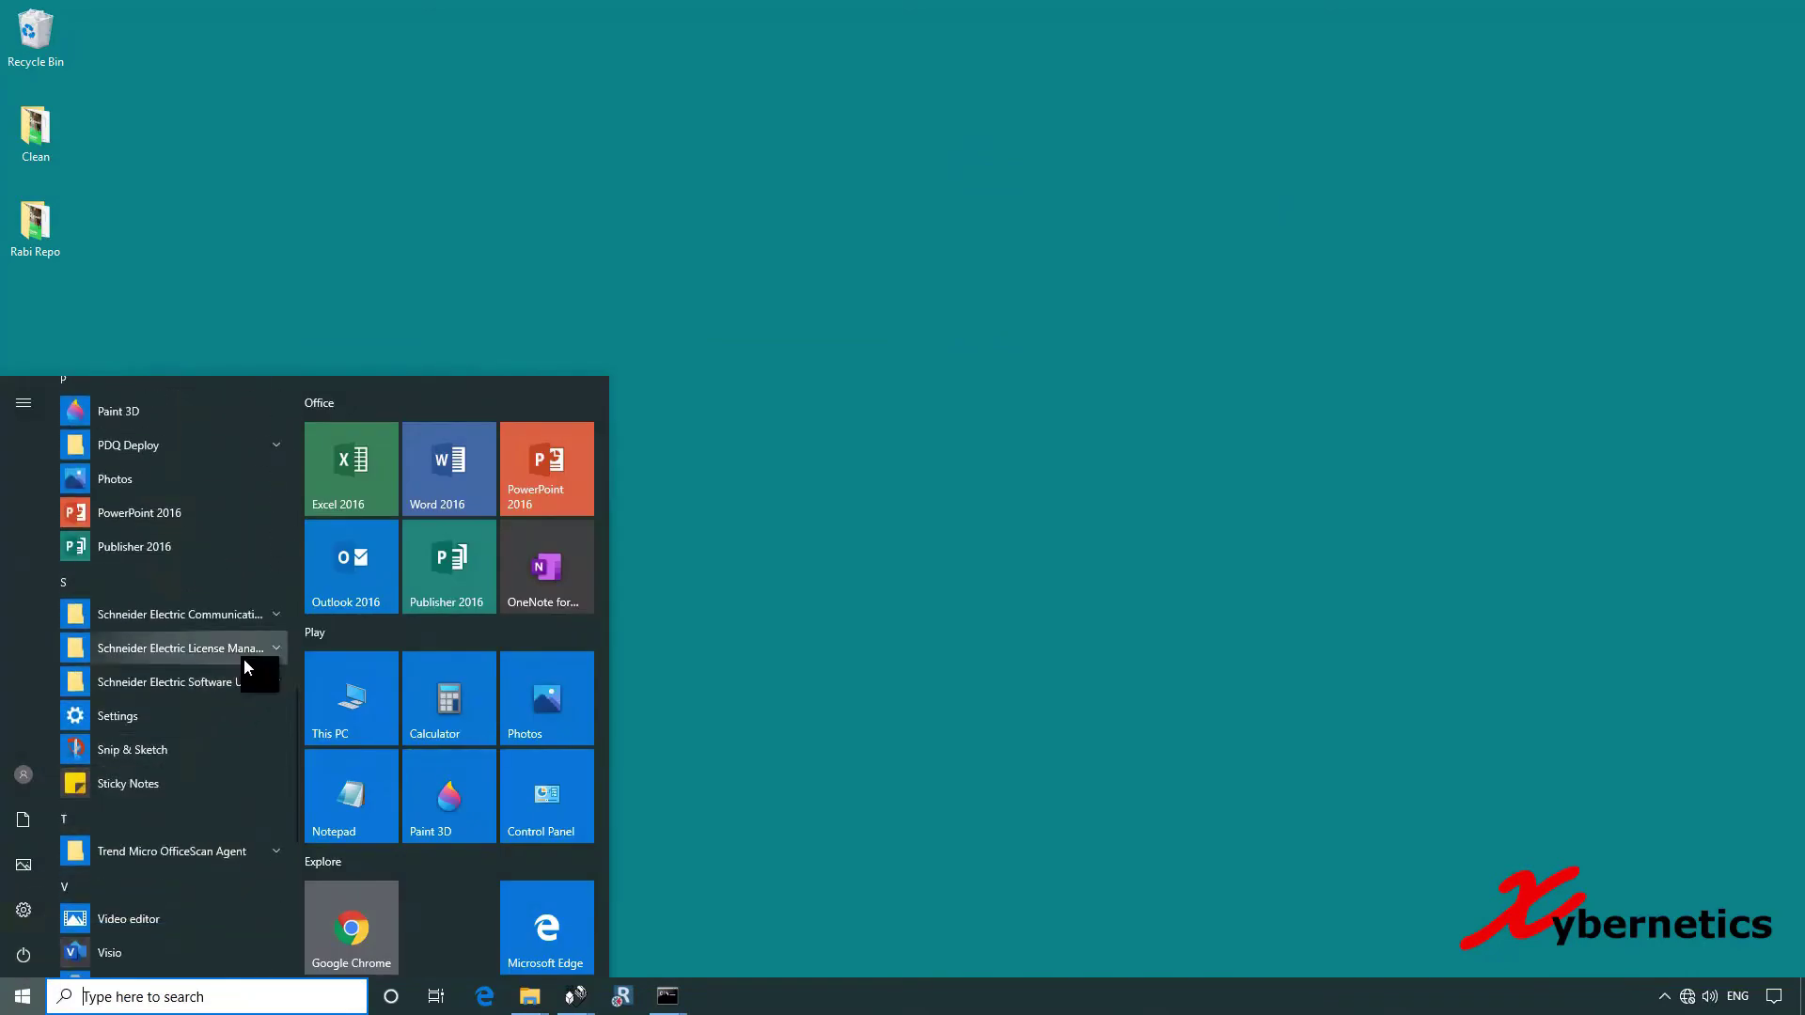
{"action": "left_click", "coordinate": [244, 656]}
{"action": "left_click", "coordinate": [181, 691]}
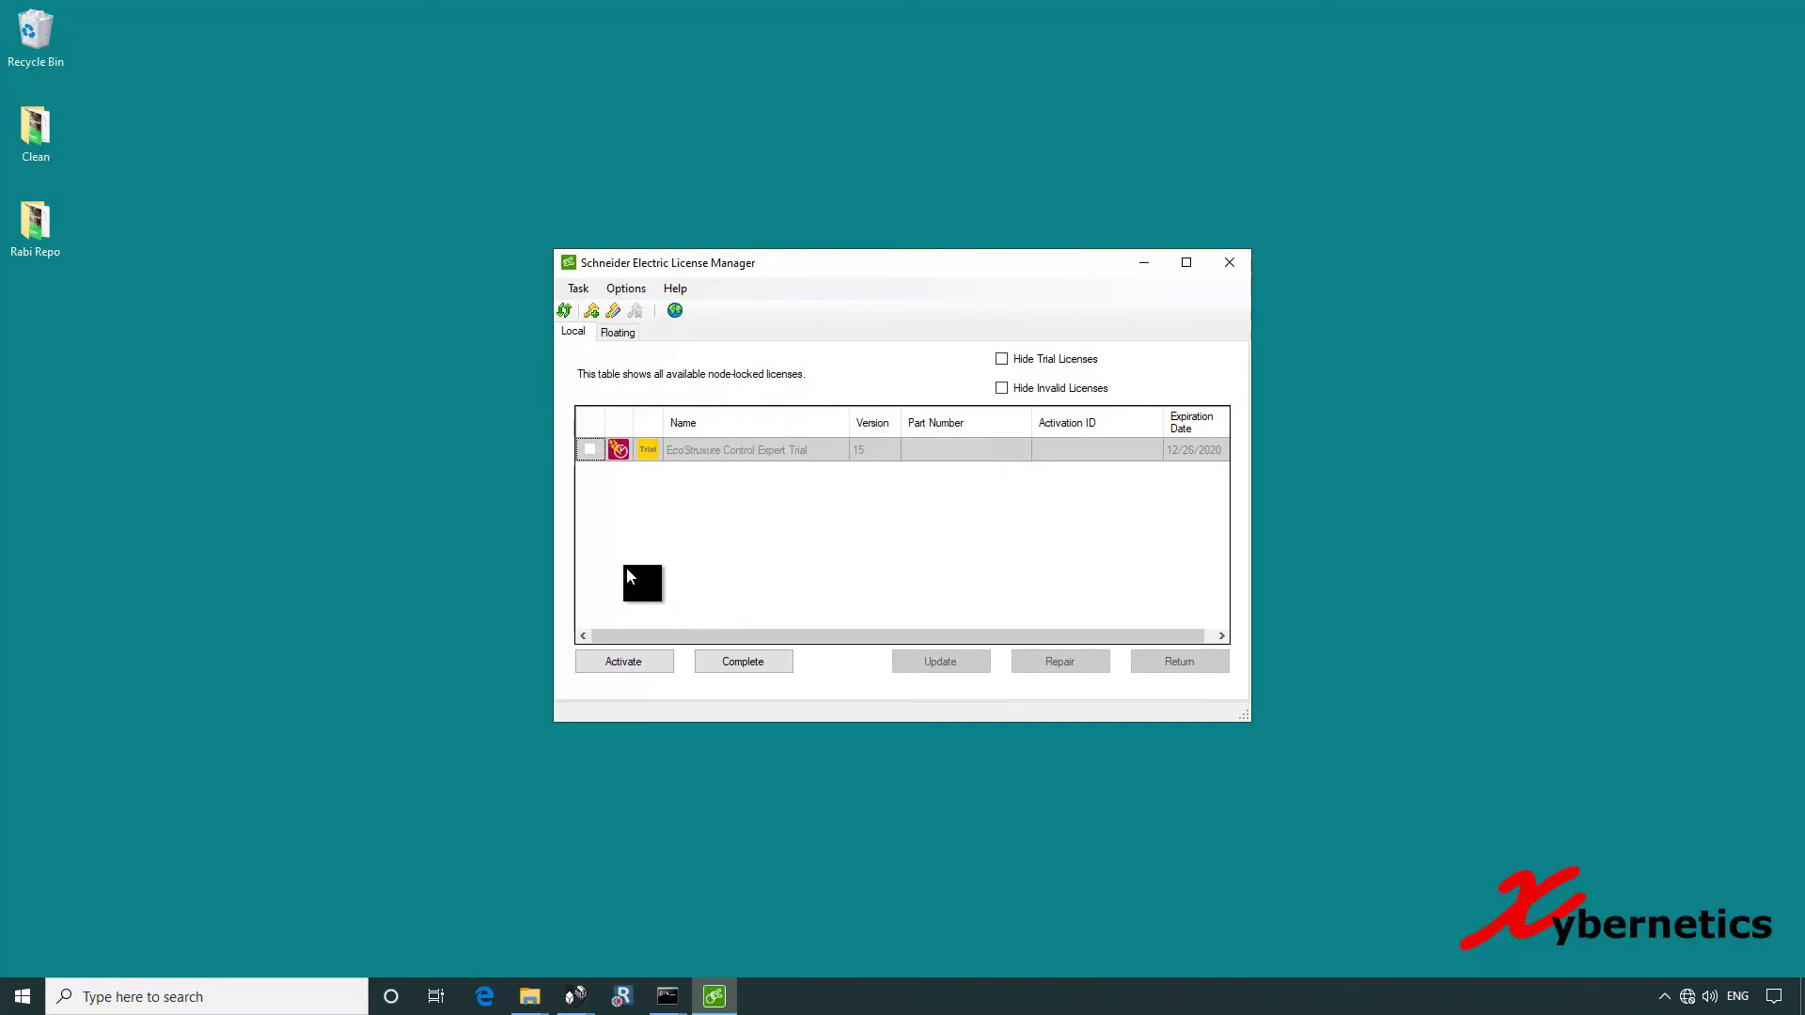
Step: Start a new activation and choose 'Use another activation method' to get the web-portal option
{"action": "left_click", "coordinate": [632, 663]}
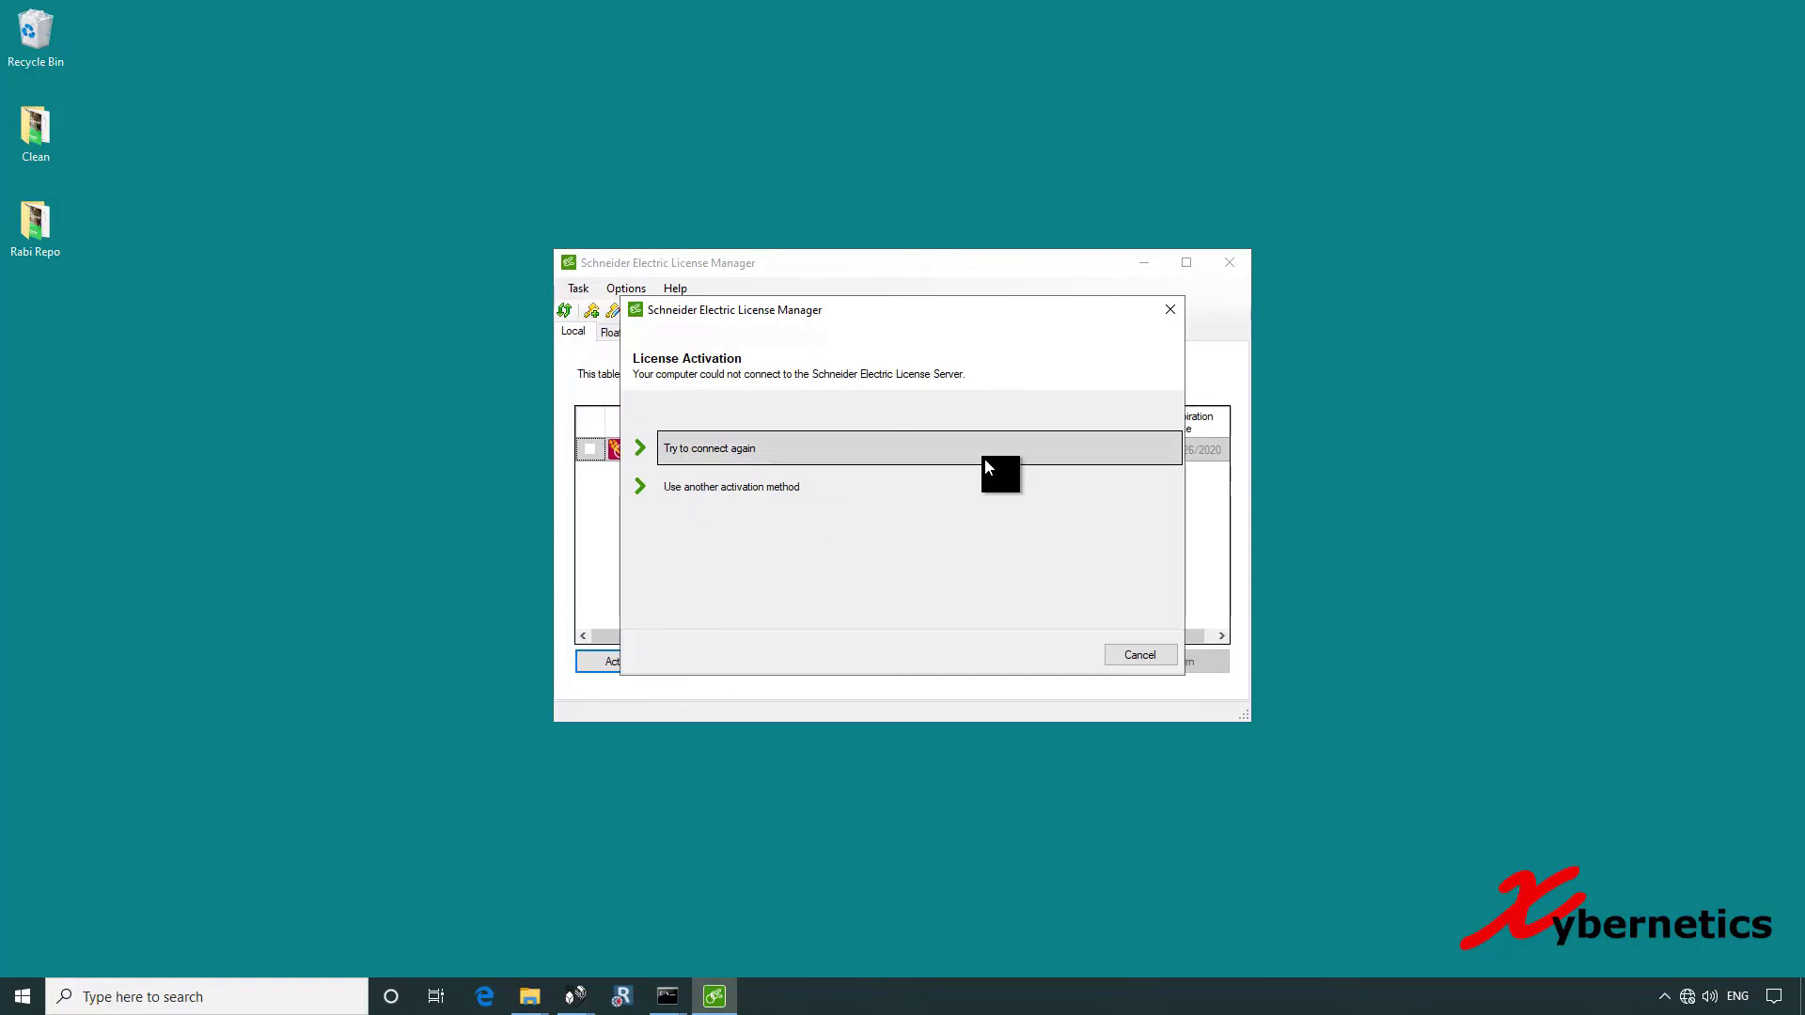
{"action": "left_click", "coordinate": [680, 491]}
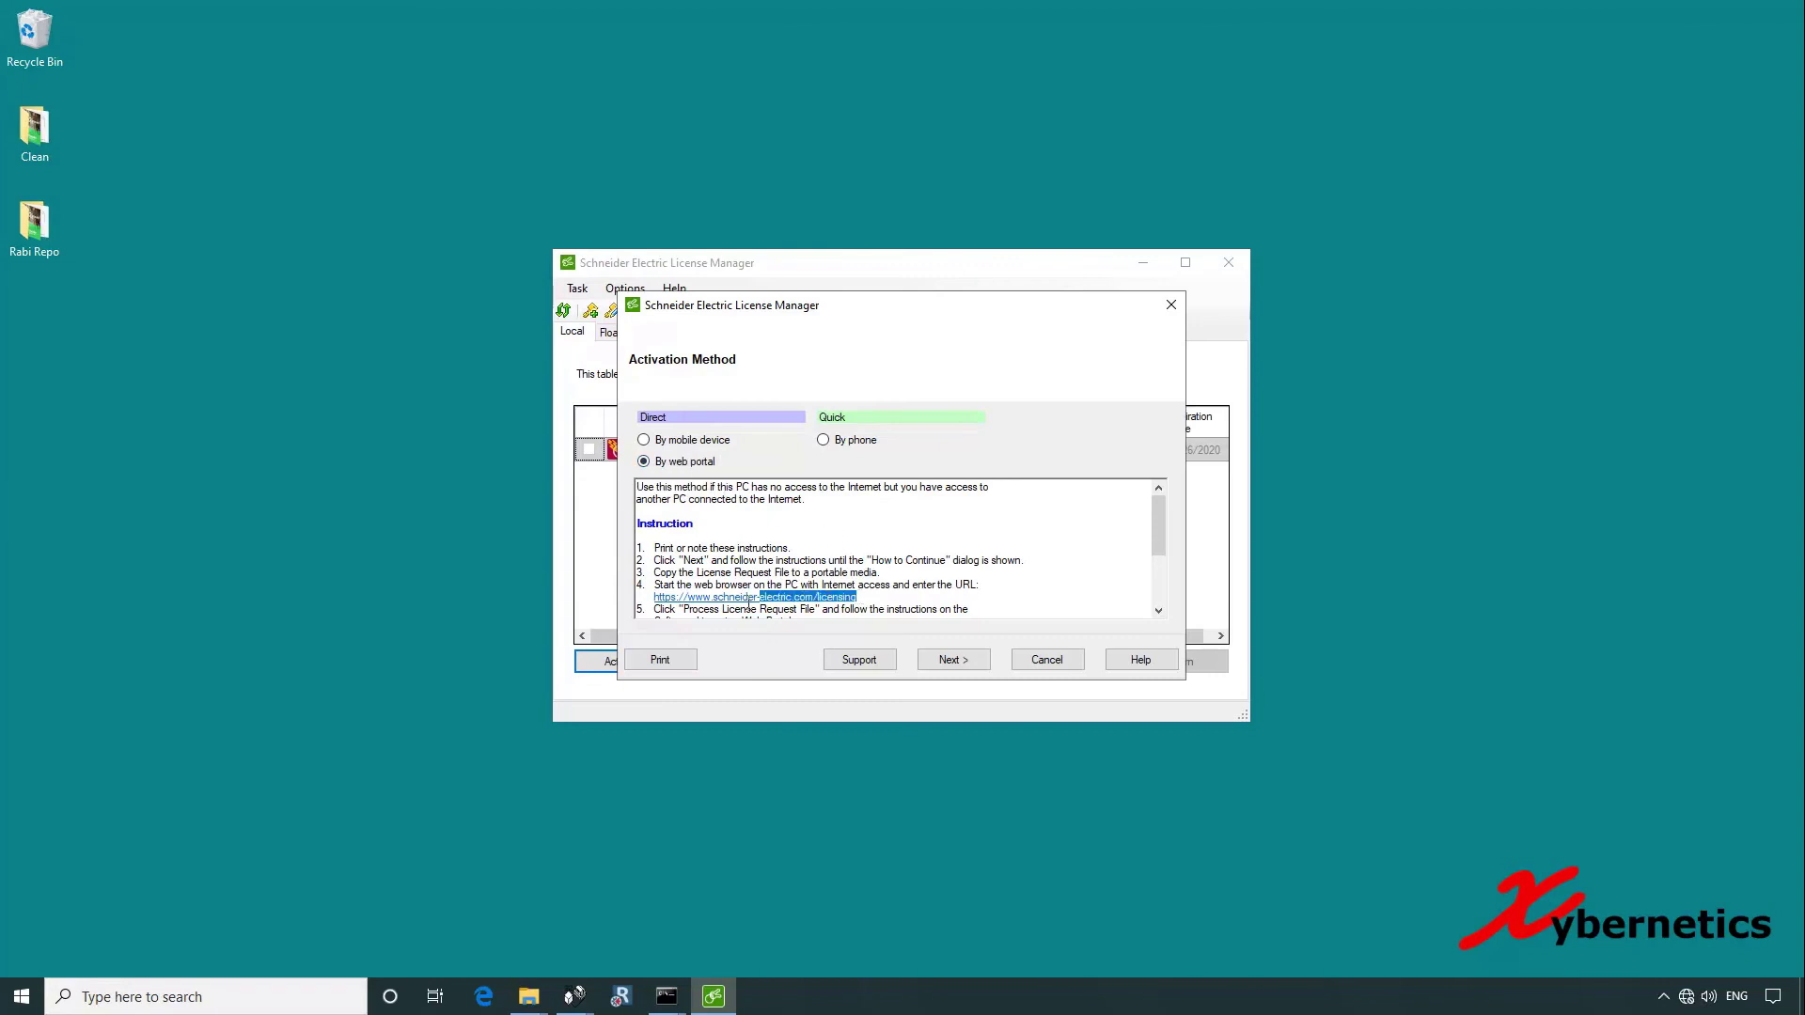
Step: Continue past the web-portal instructions, enter the Activation ID, and advance to File Location
{"action": "left_click", "coordinate": [832, 529]}
{"action": "left_click", "coordinate": [963, 663]}
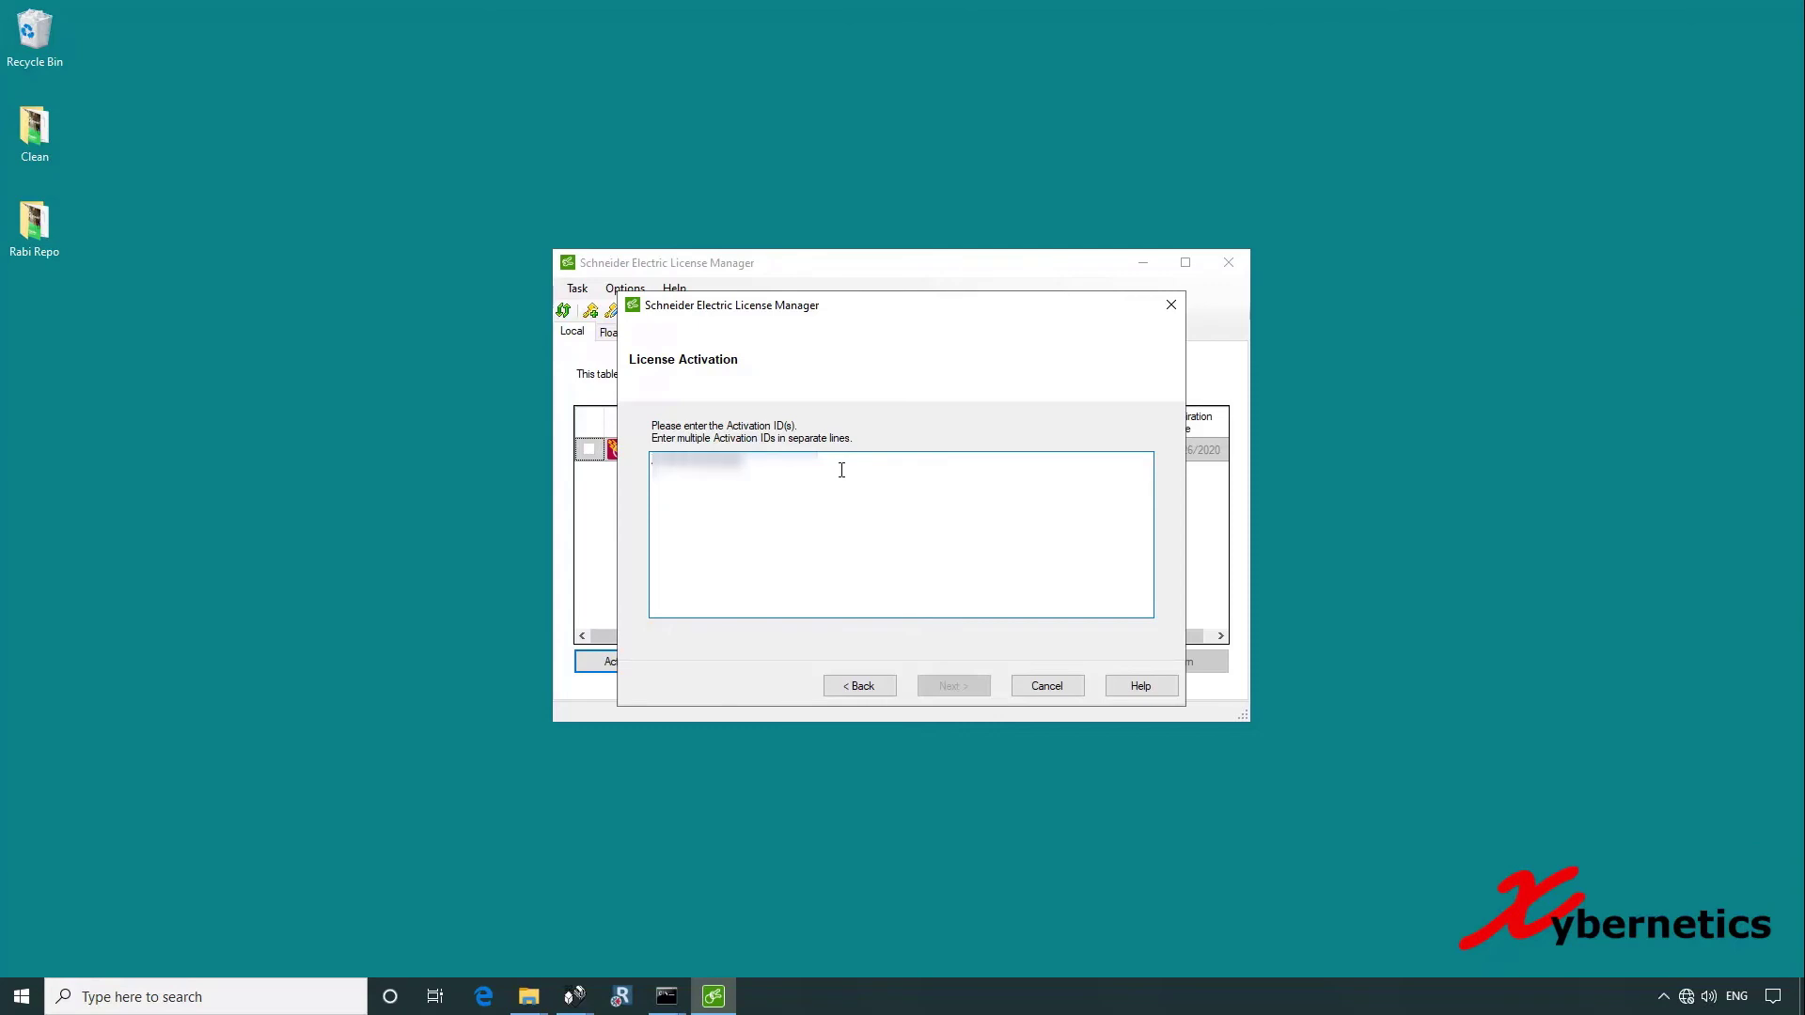
{"action": "left_click", "coordinate": [953, 686]}
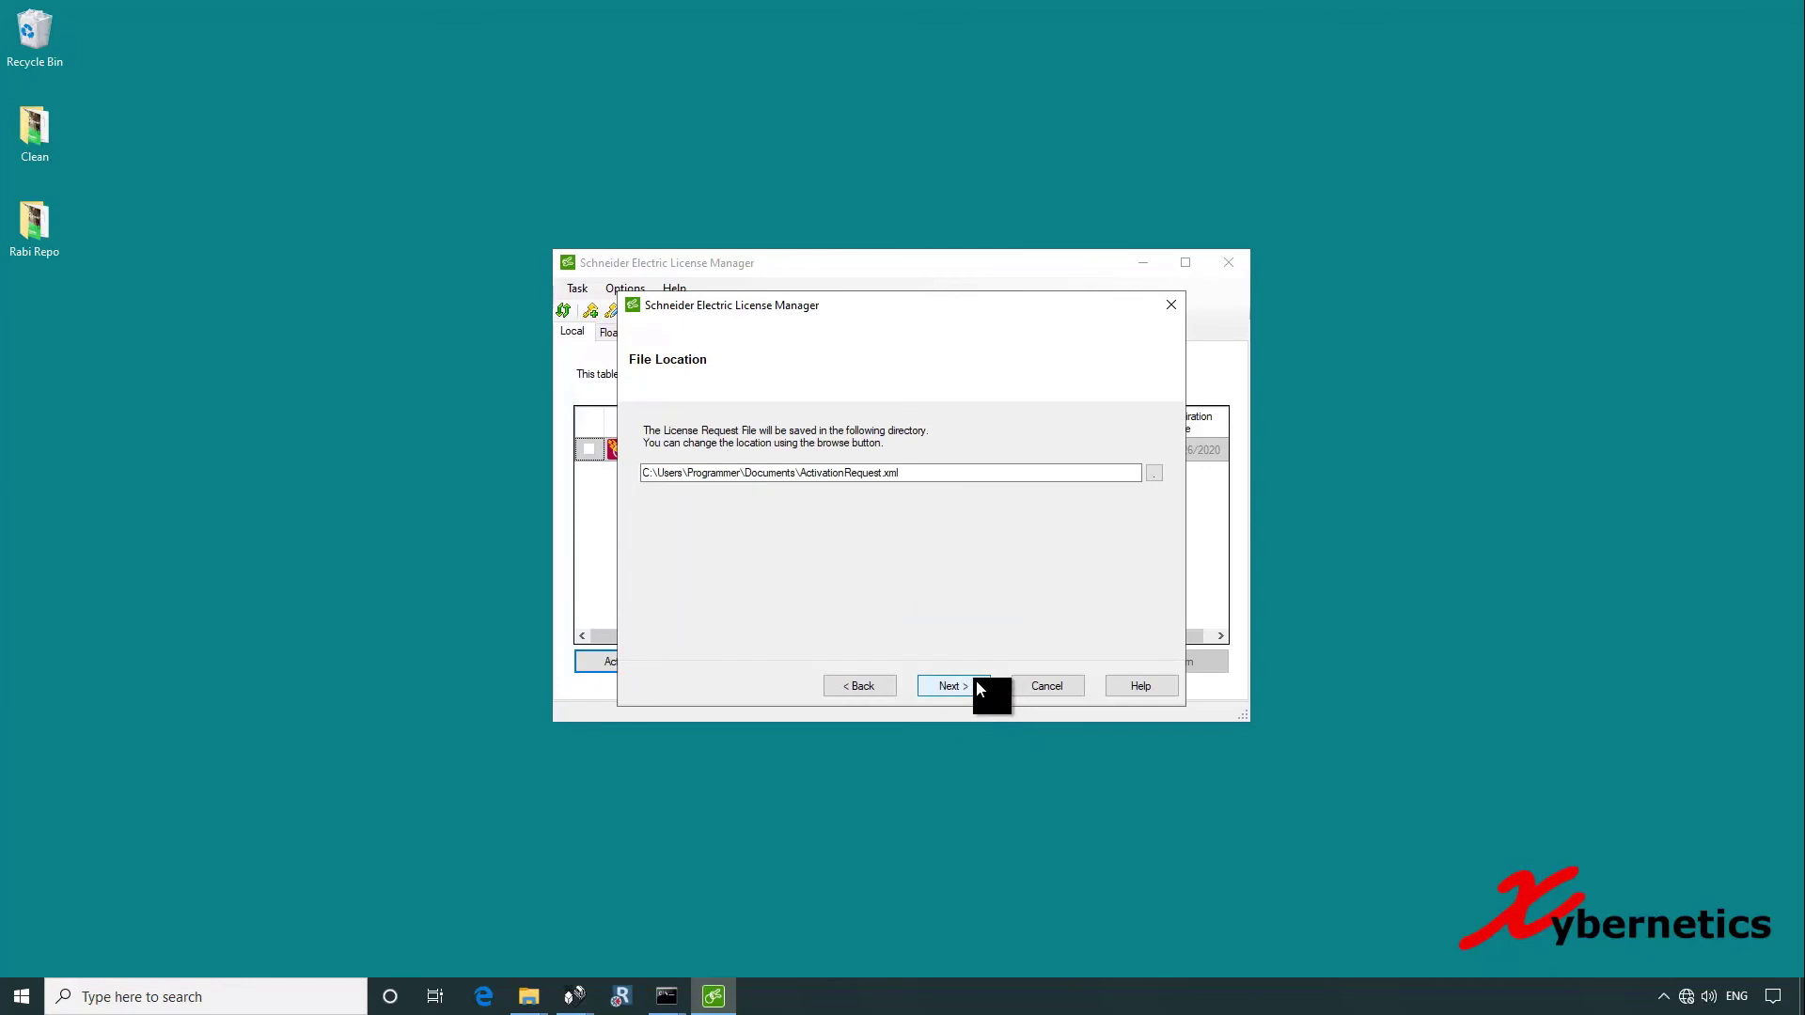
Step: Save ActivationRequest.xml to Documents, select the licensing portal URL, and advance to Complete Activation
{"action": "left_click", "coordinate": [805, 475]}
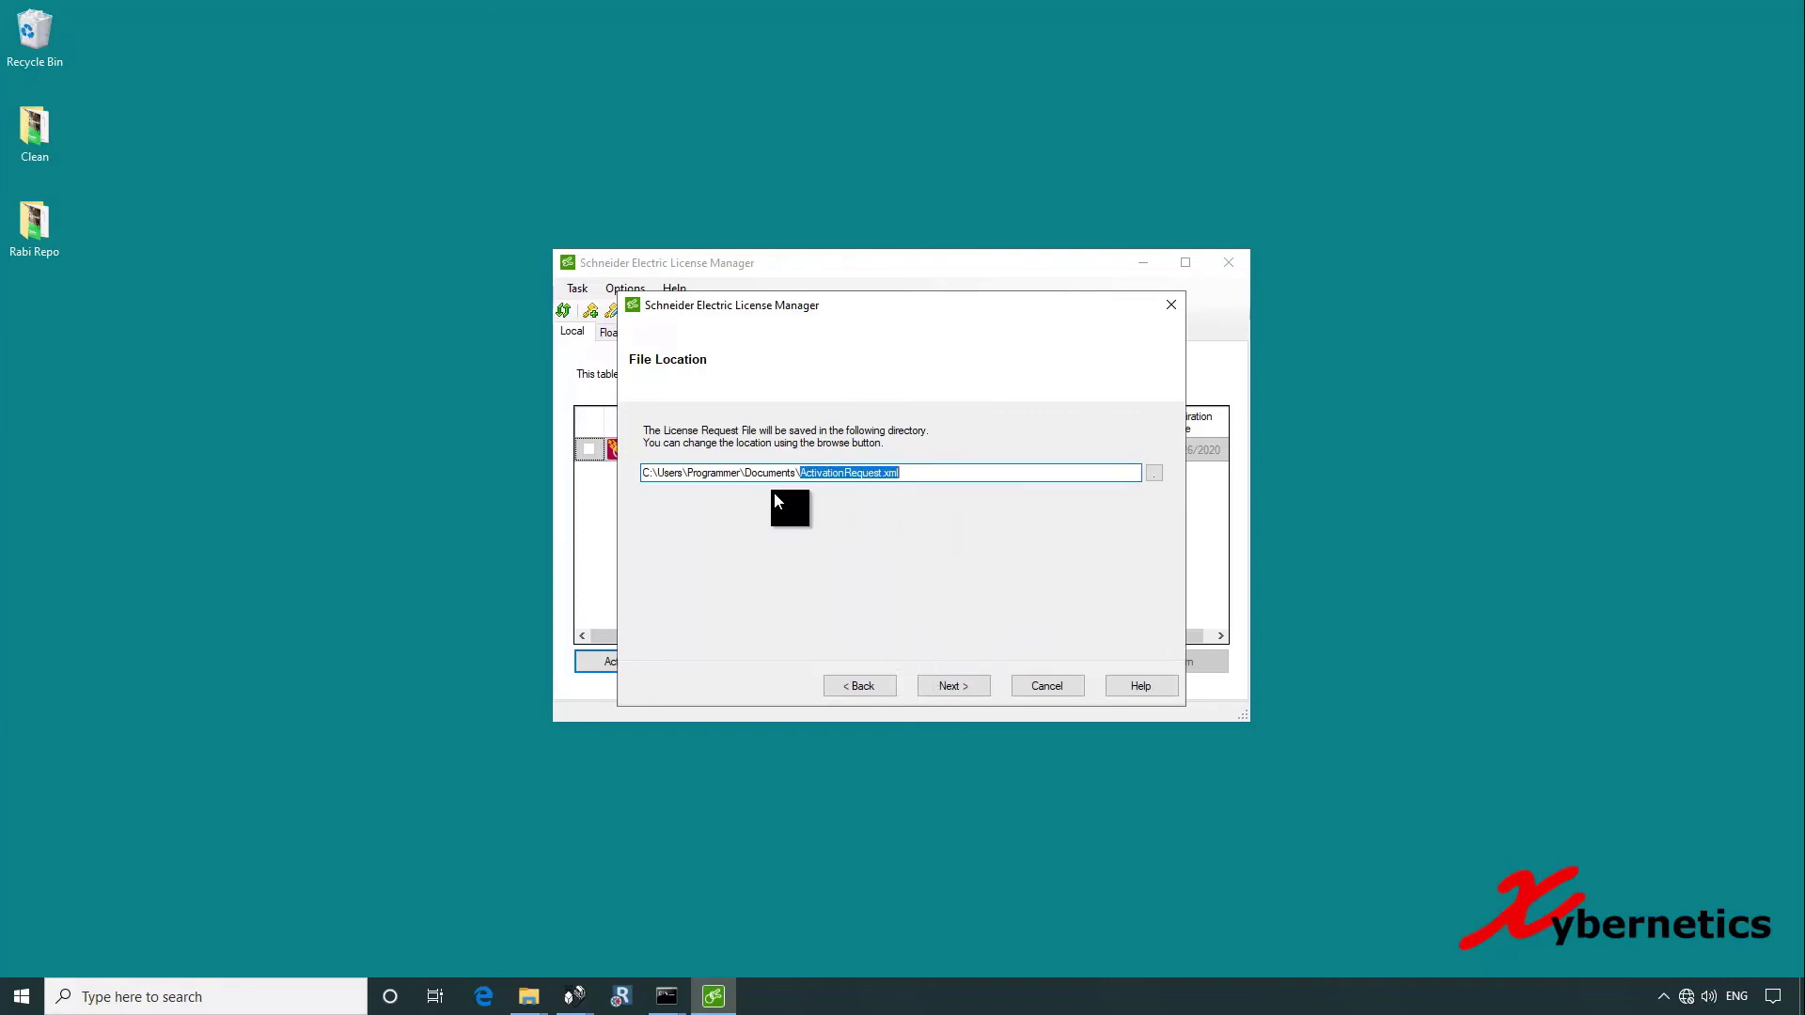
{"action": "left_click", "coordinate": [949, 685]}
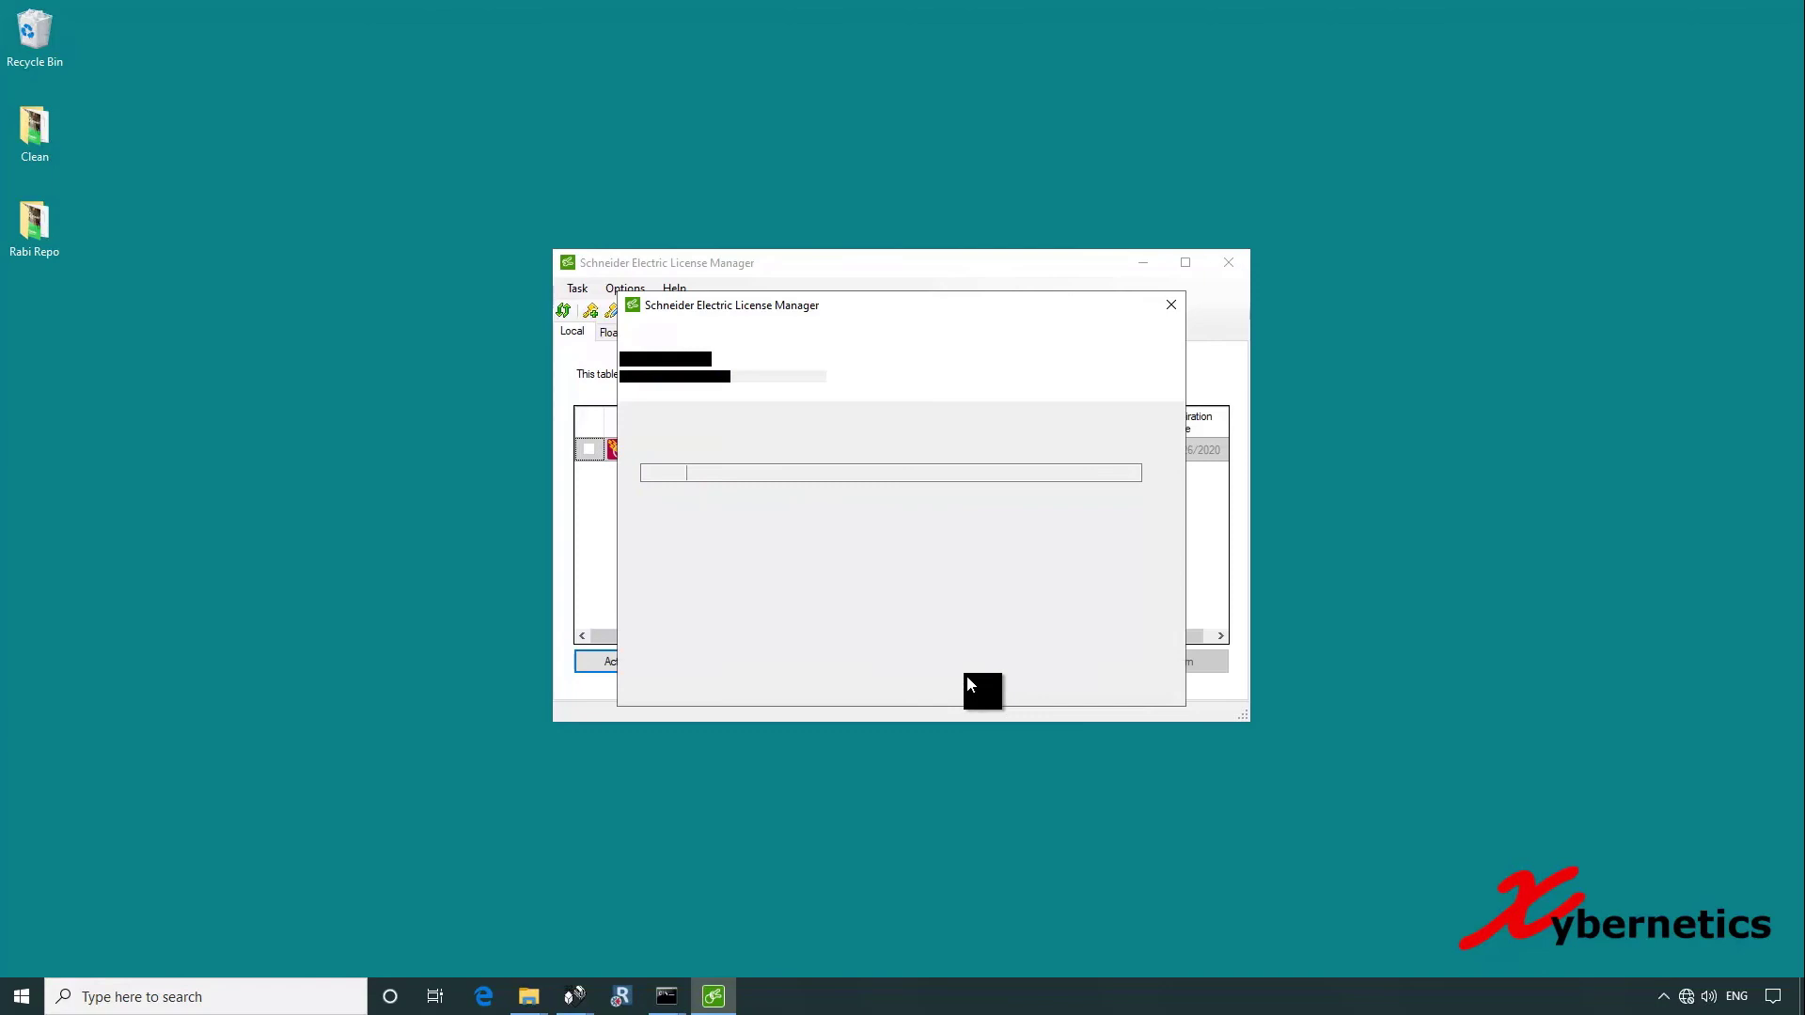
{"action": "left_click_drag", "start_coordinate": [871, 507], "coordinate": [660, 507]}
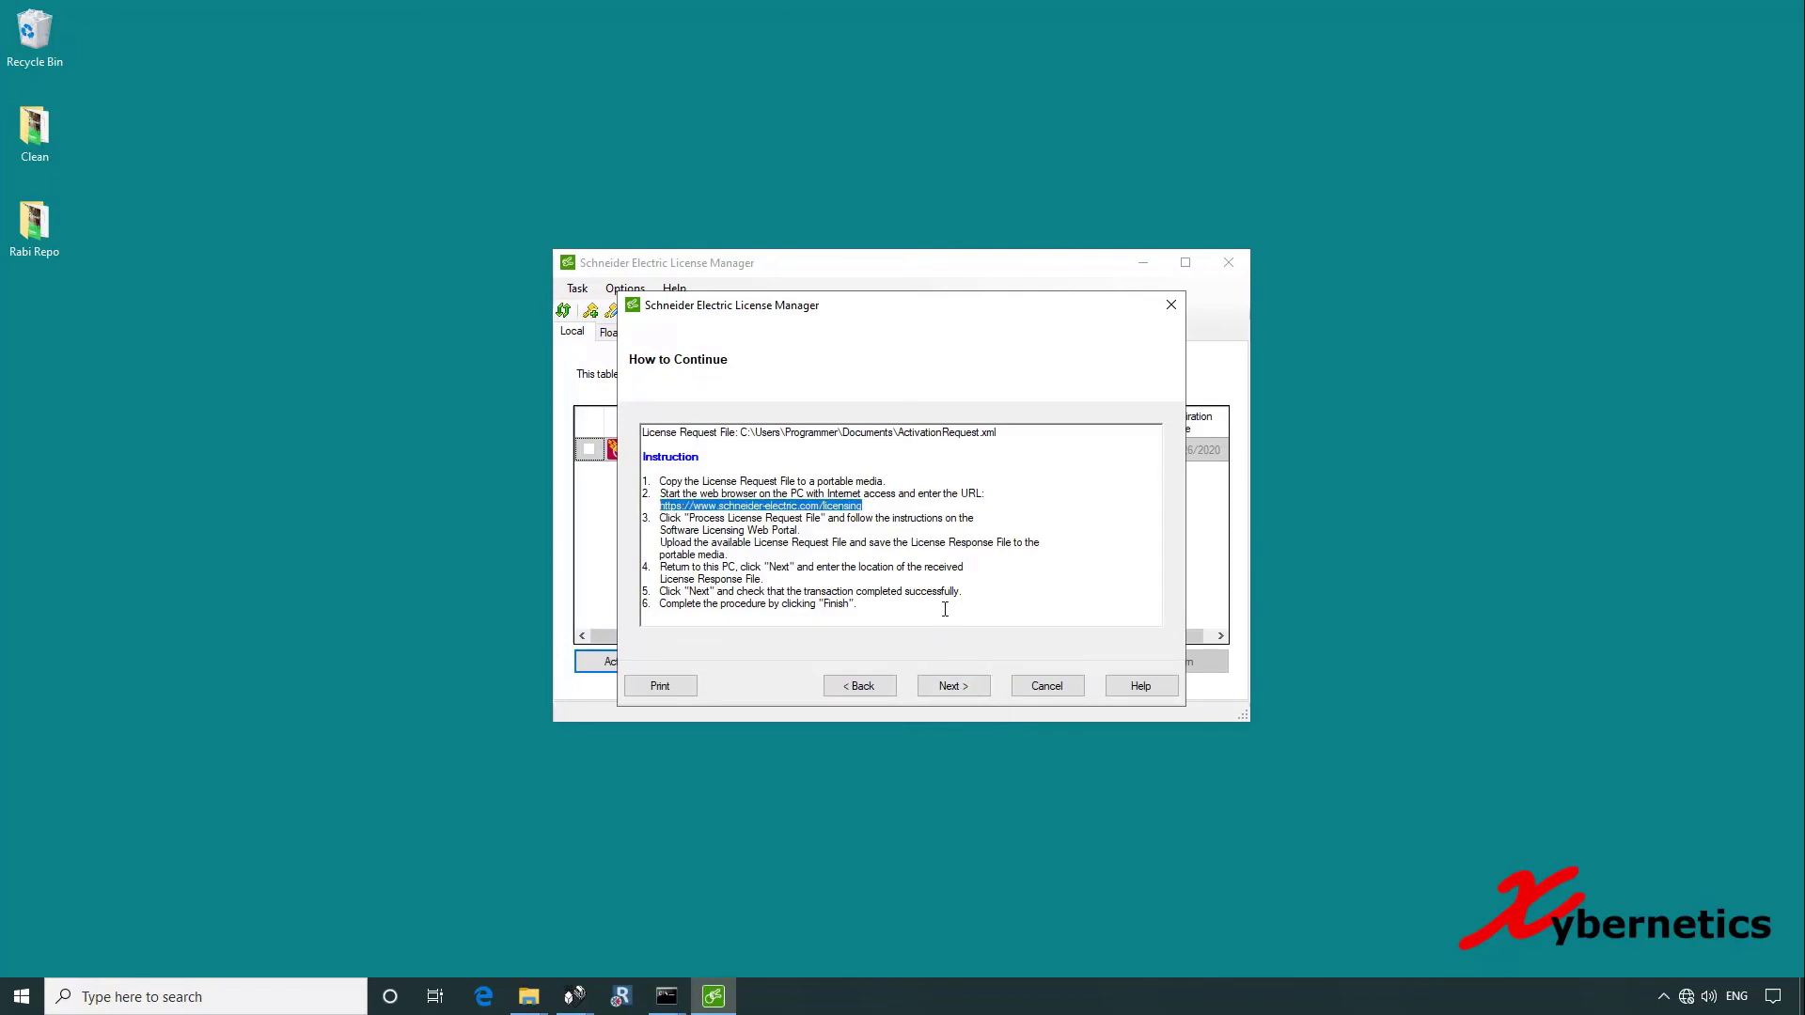
{"action": "left_click", "coordinate": [967, 689]}
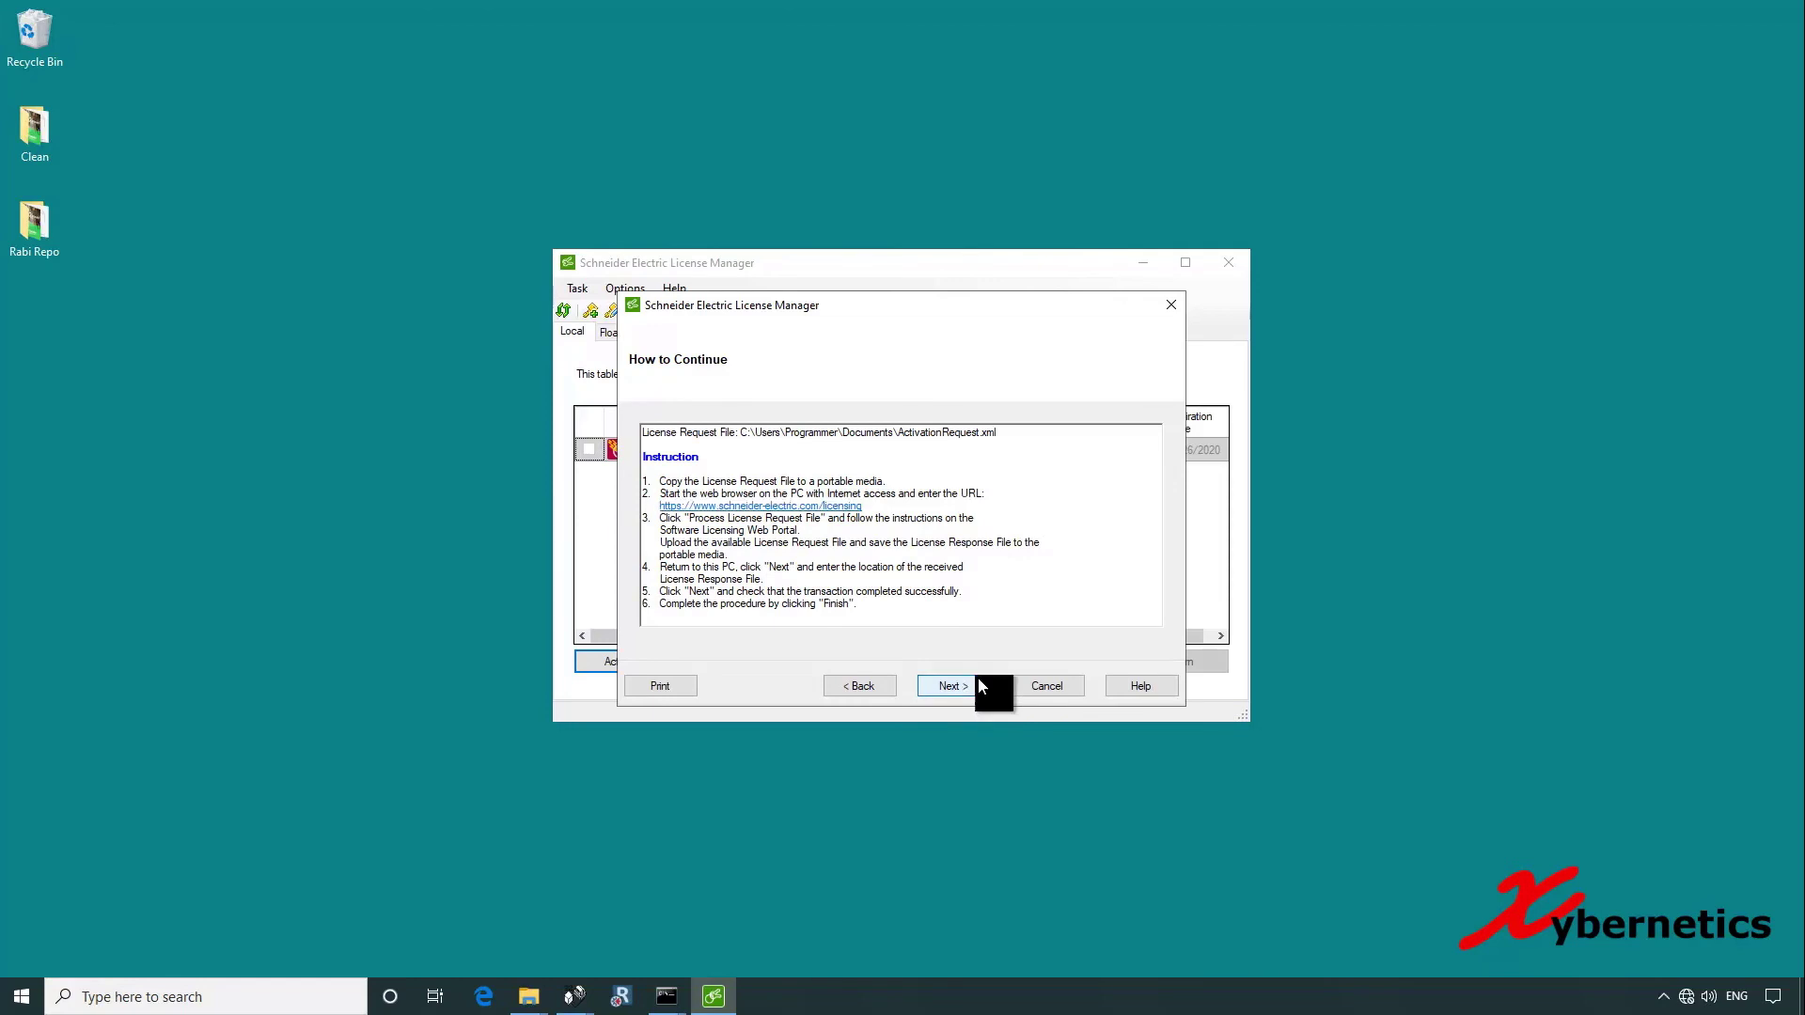
Step: Copy the Documents path from the wizard and open it in a new File Explorer window
{"action": "right_click", "coordinate": [685, 453]}
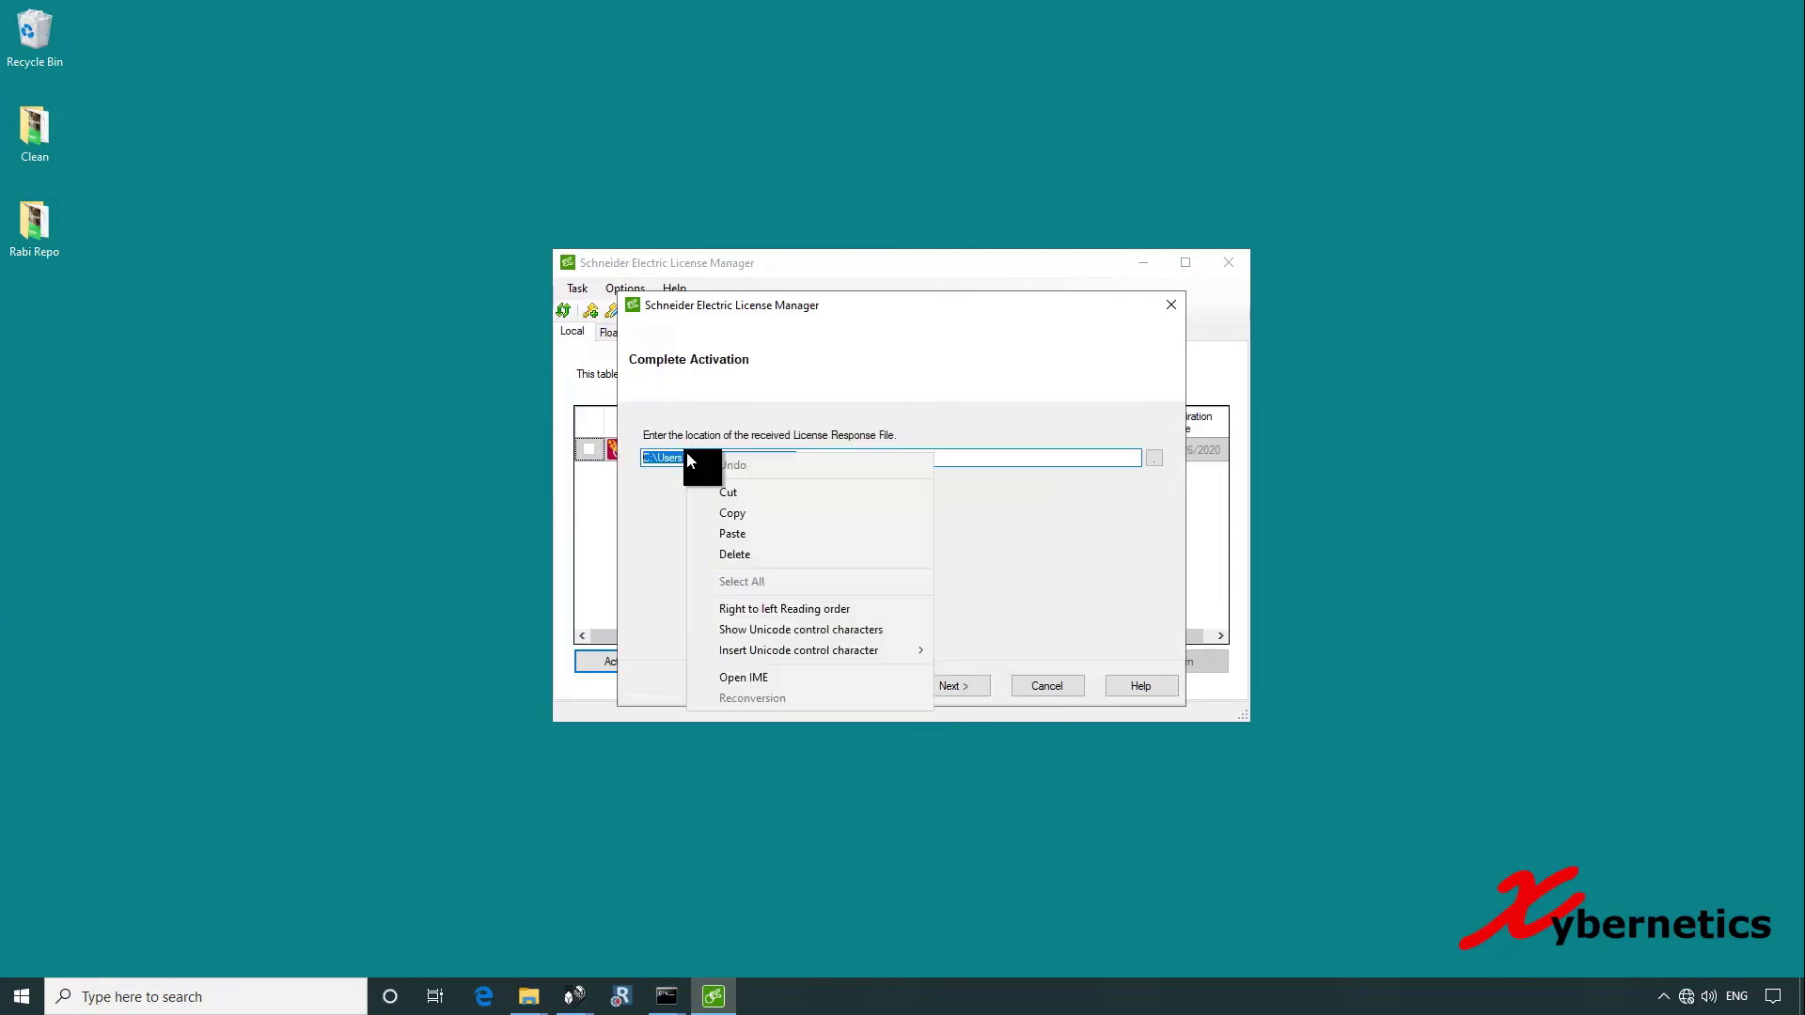
{"action": "left_click", "coordinate": [764, 514]}
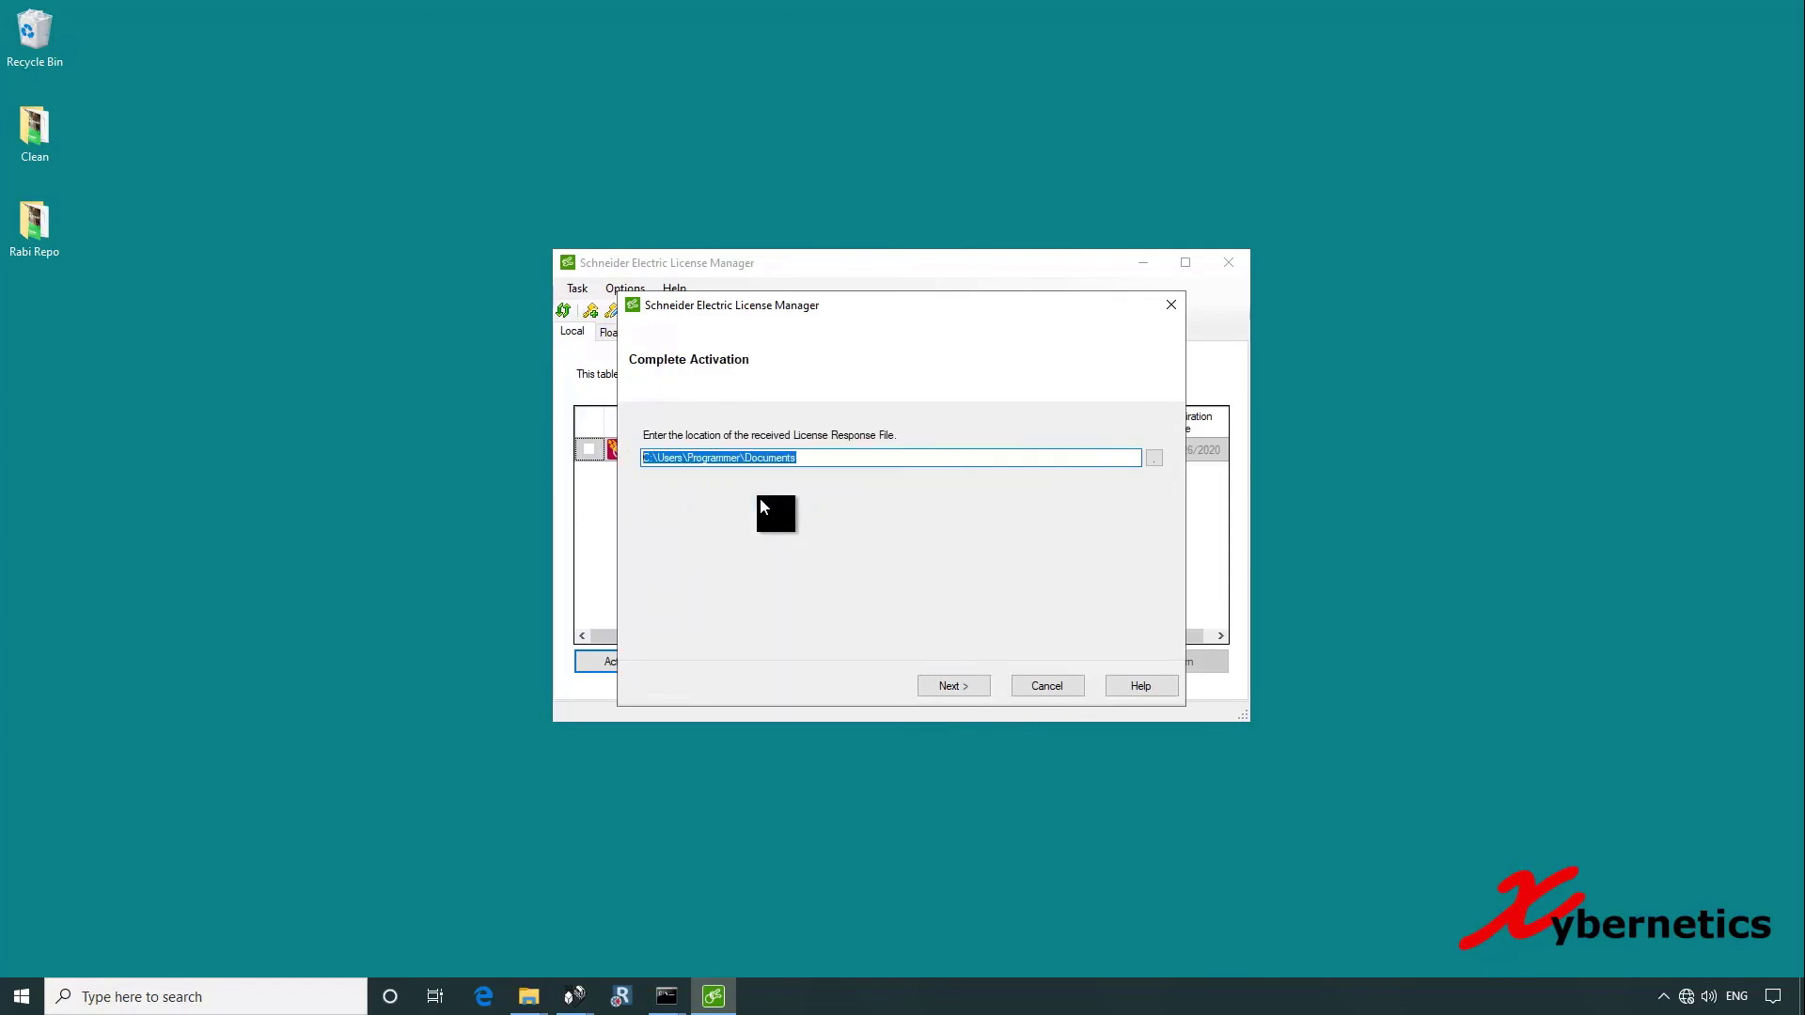
{"action": "key", "text": "super+e"}
{"action": "left_click", "coordinate": [570, 216]}
{"action": "key", "text": "ctrl+v"}
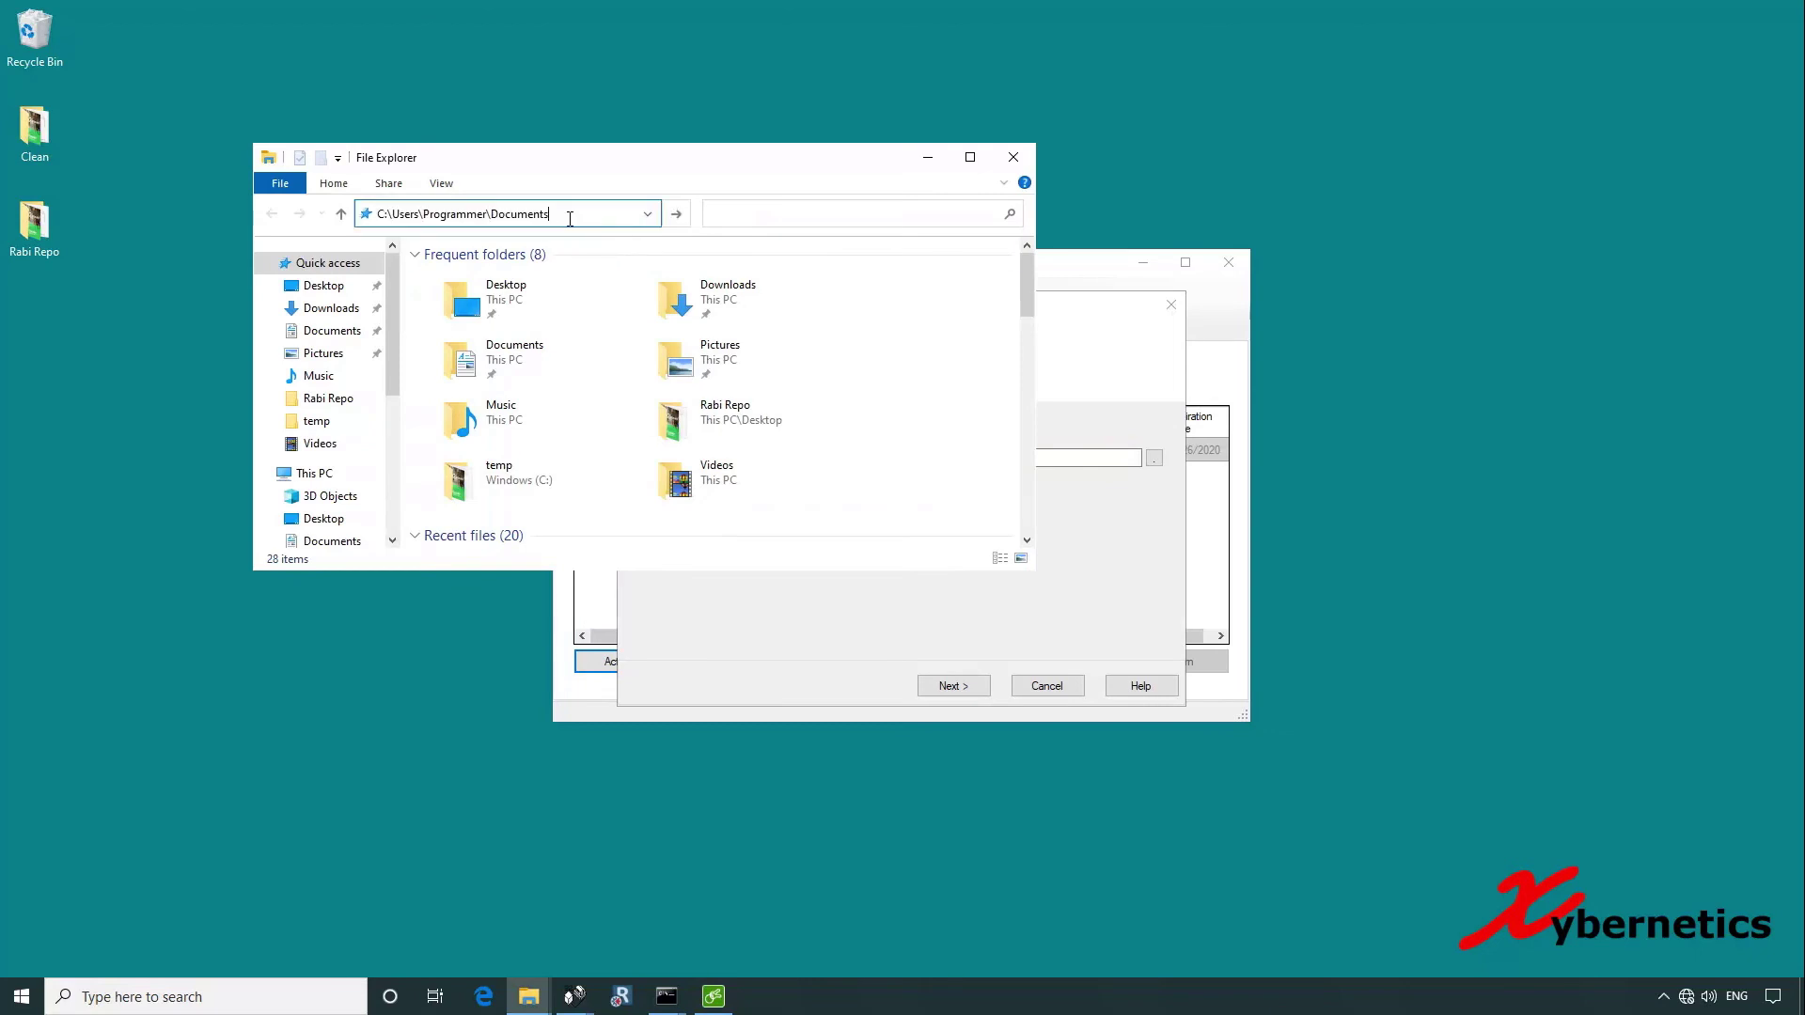
{"action": "key", "text": "Return"}
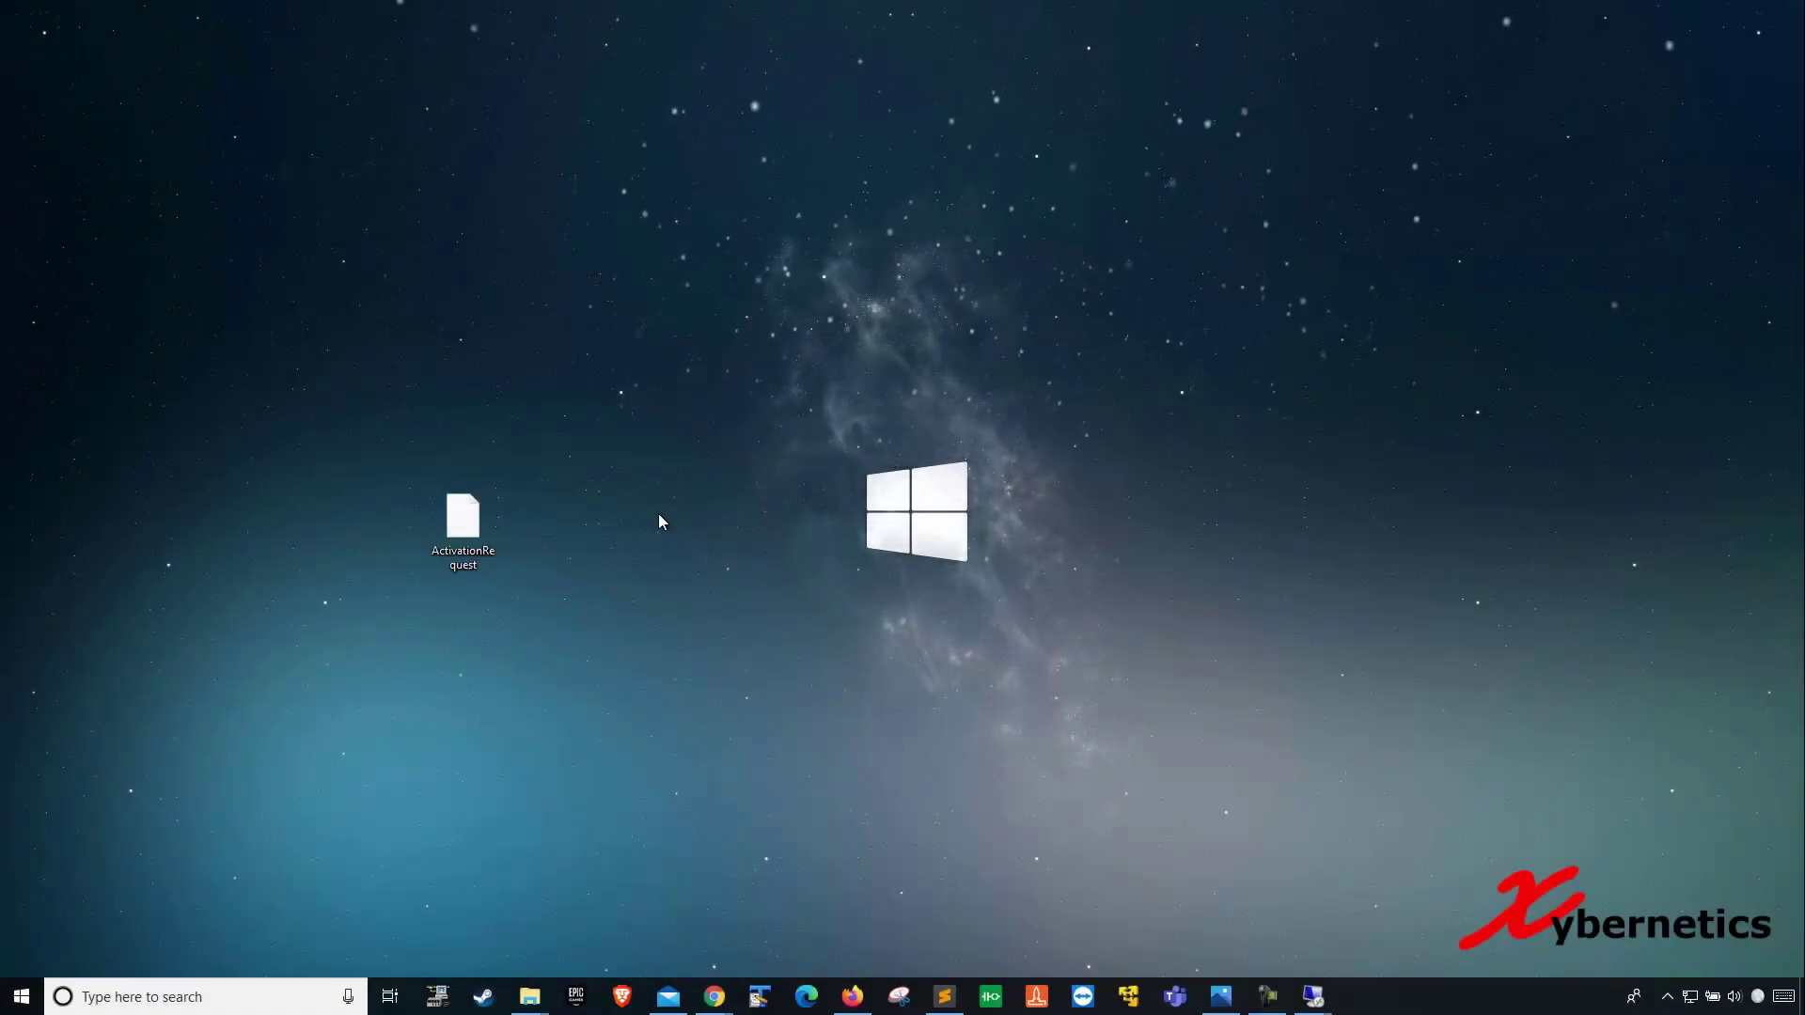
Step: Select the ActivationRequest file icon on the internet-connected PC's desktop
{"action": "left_click", "coordinate": [473, 530]}
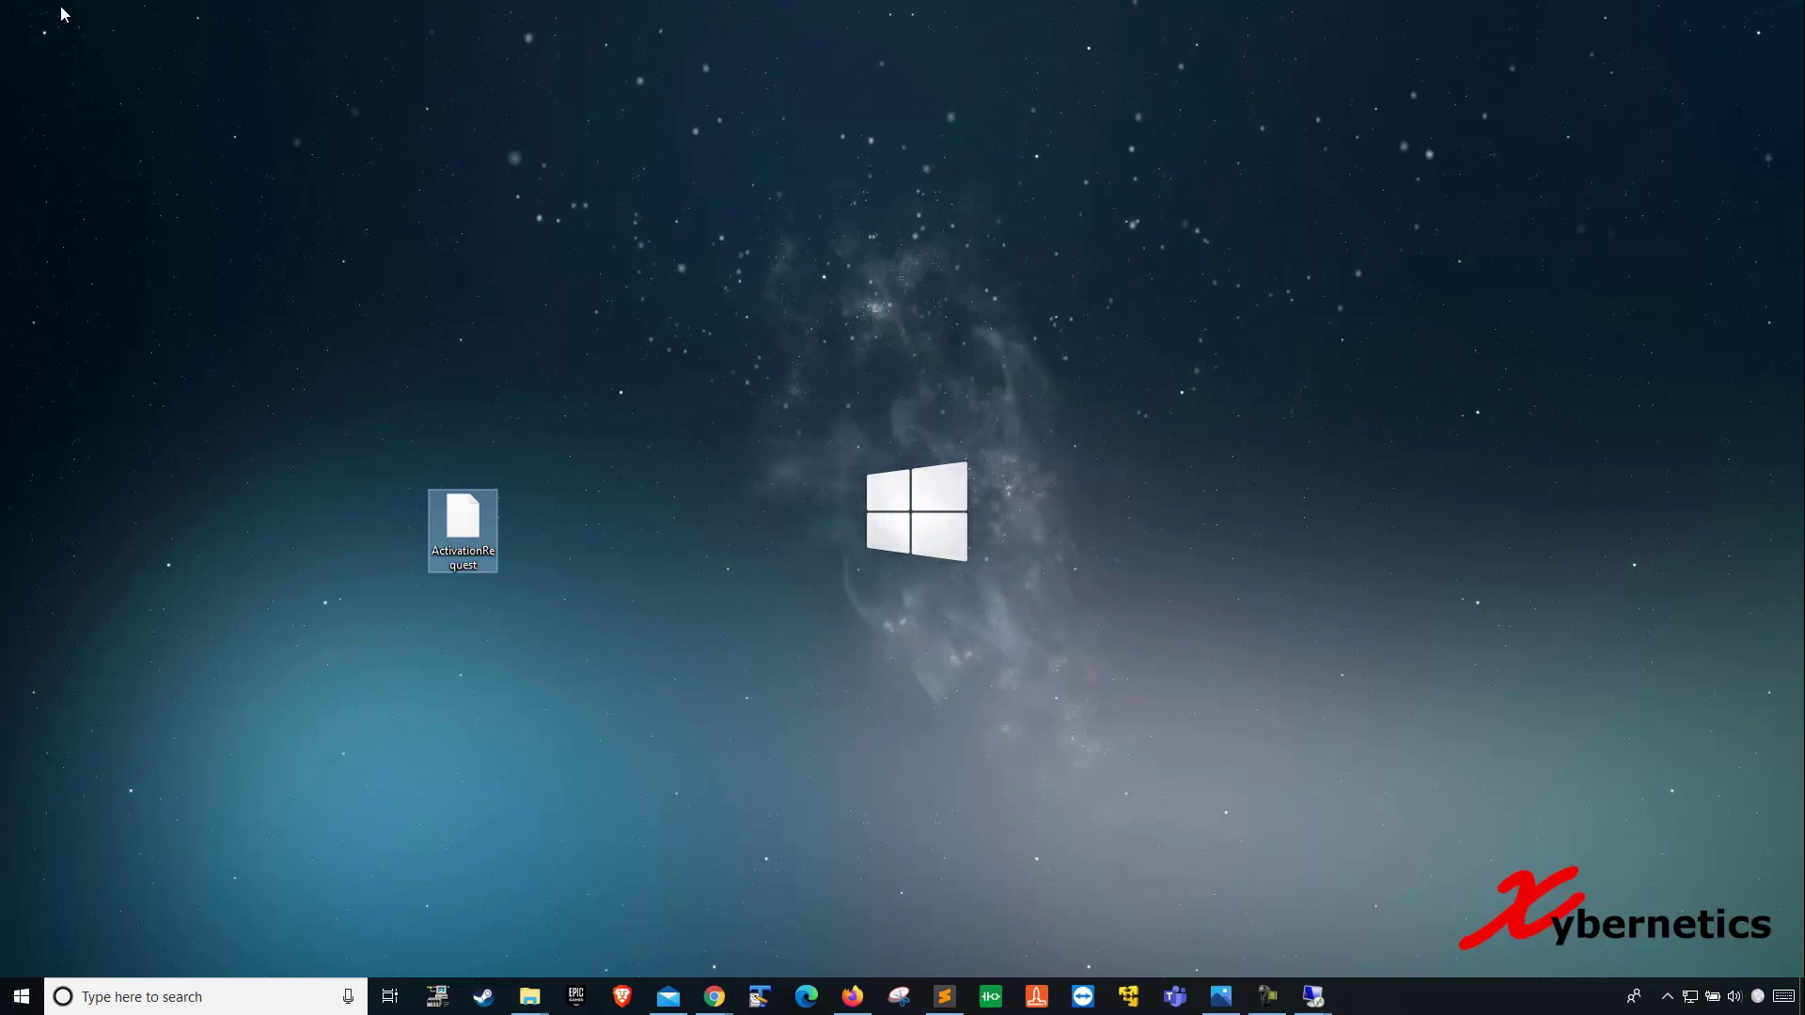
{"action": "left_click", "coordinate": [714, 996]}
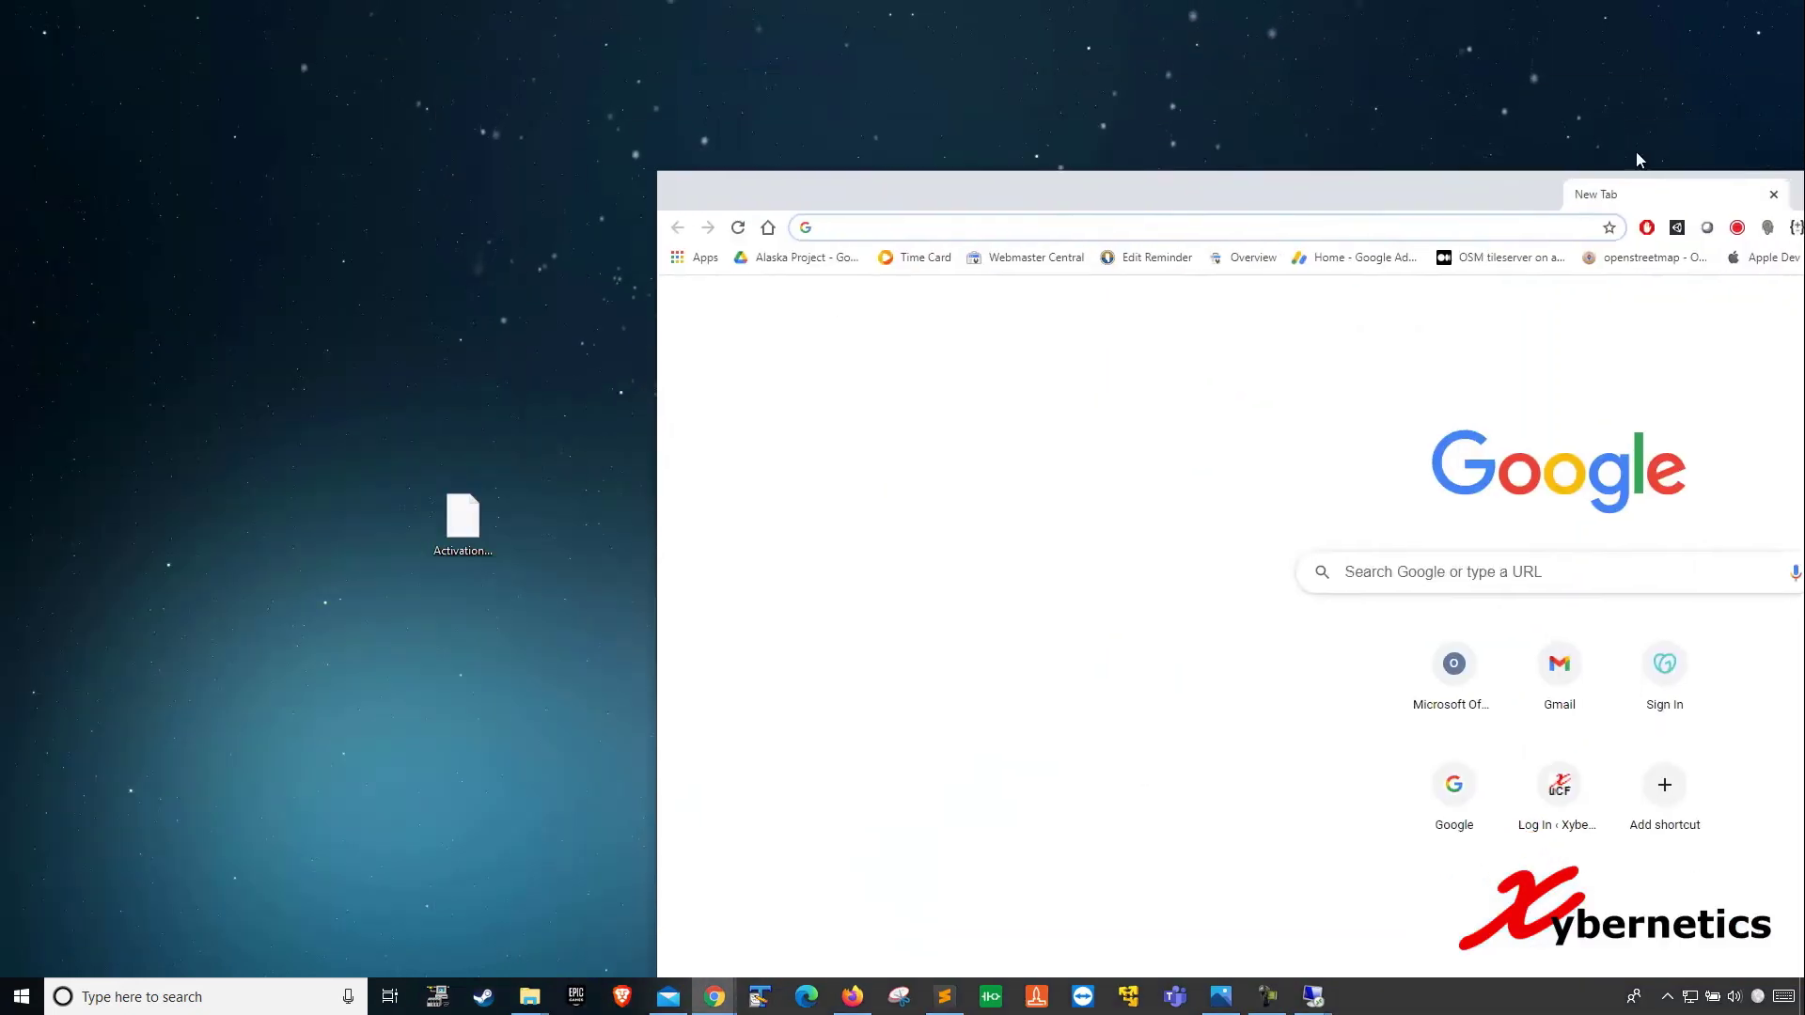
{"action": "double_click", "coordinate": [1631, 169]}
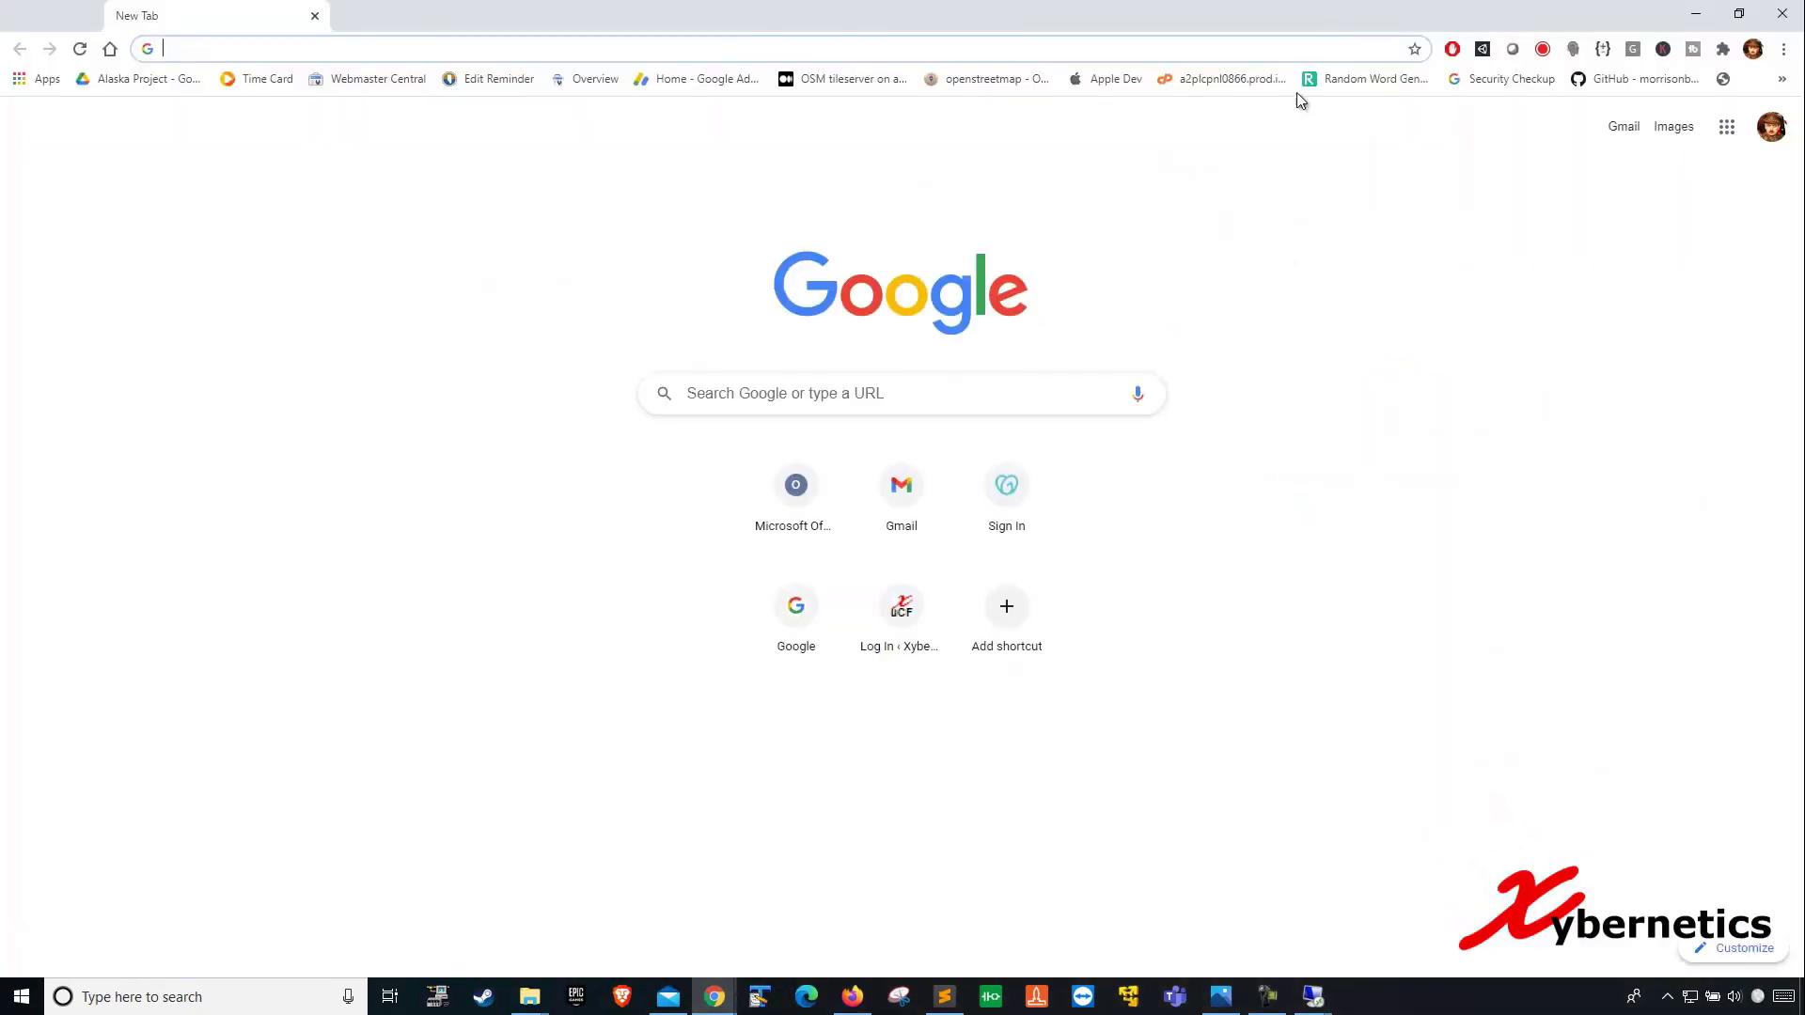
{"action": "double_click", "coordinate": [958, 29]}
{"action": "left_click", "coordinate": [919, 163]}
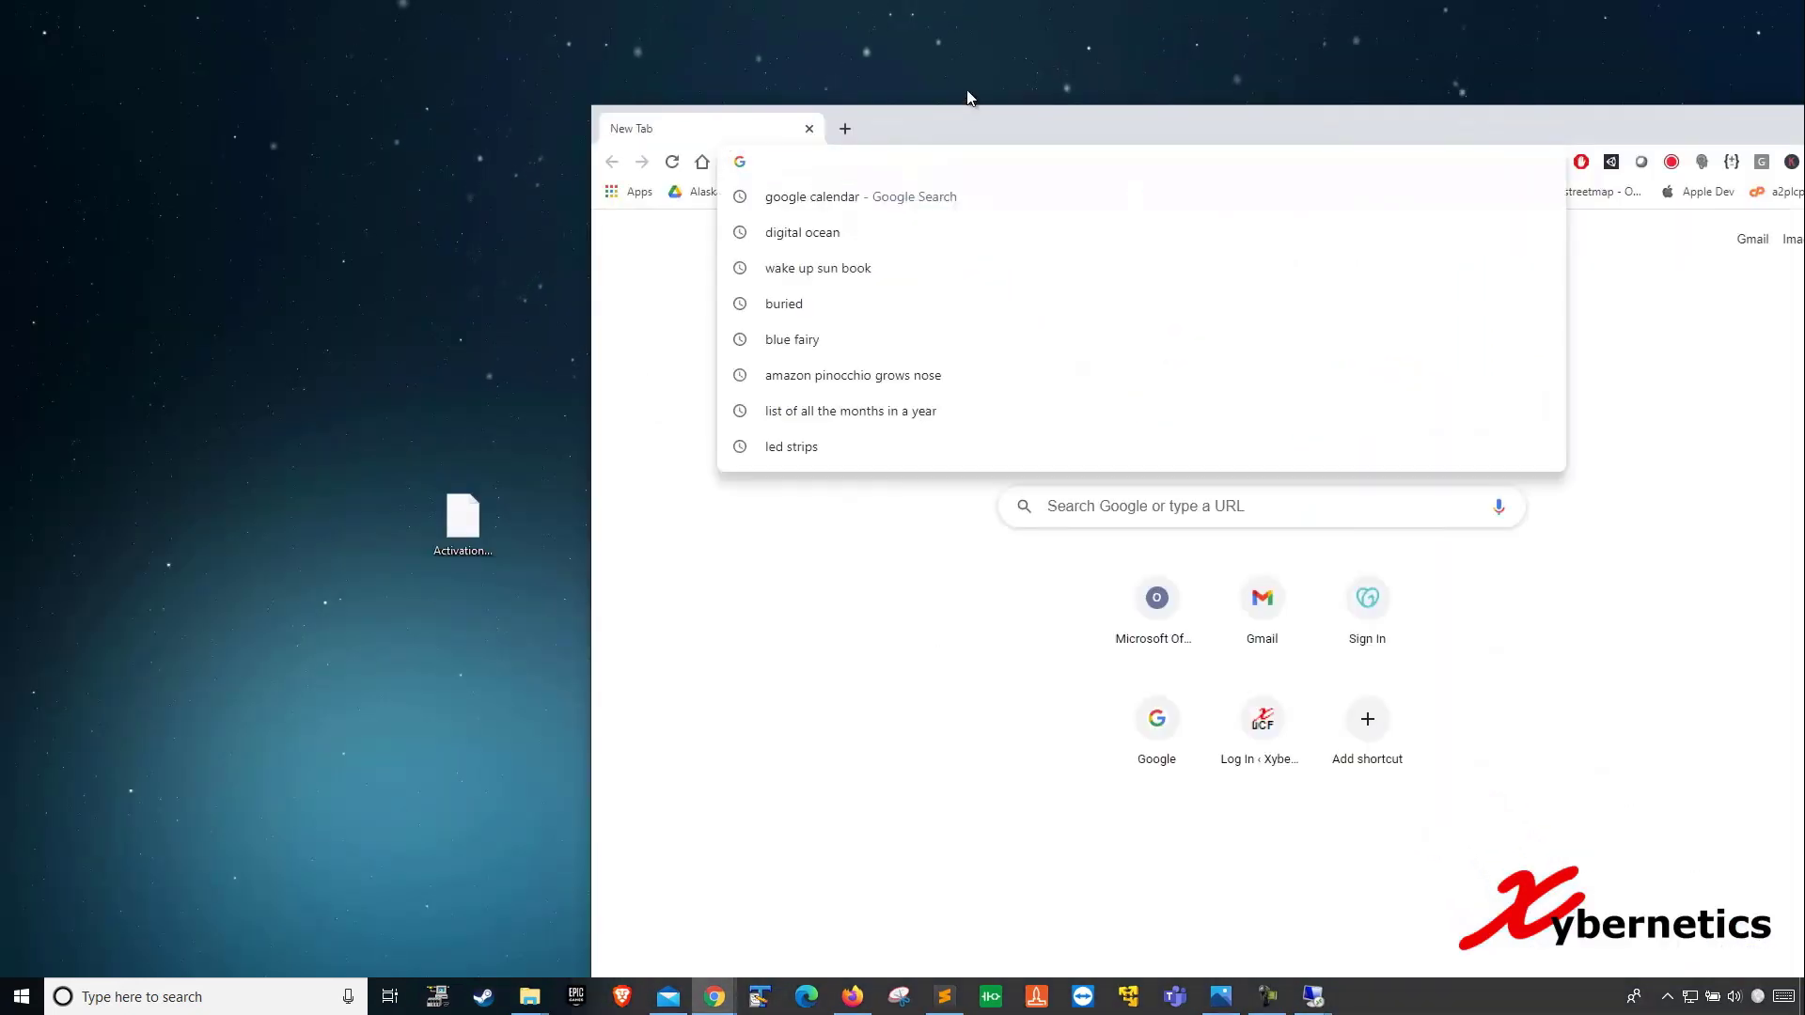
{"action": "type", "text": "www."}
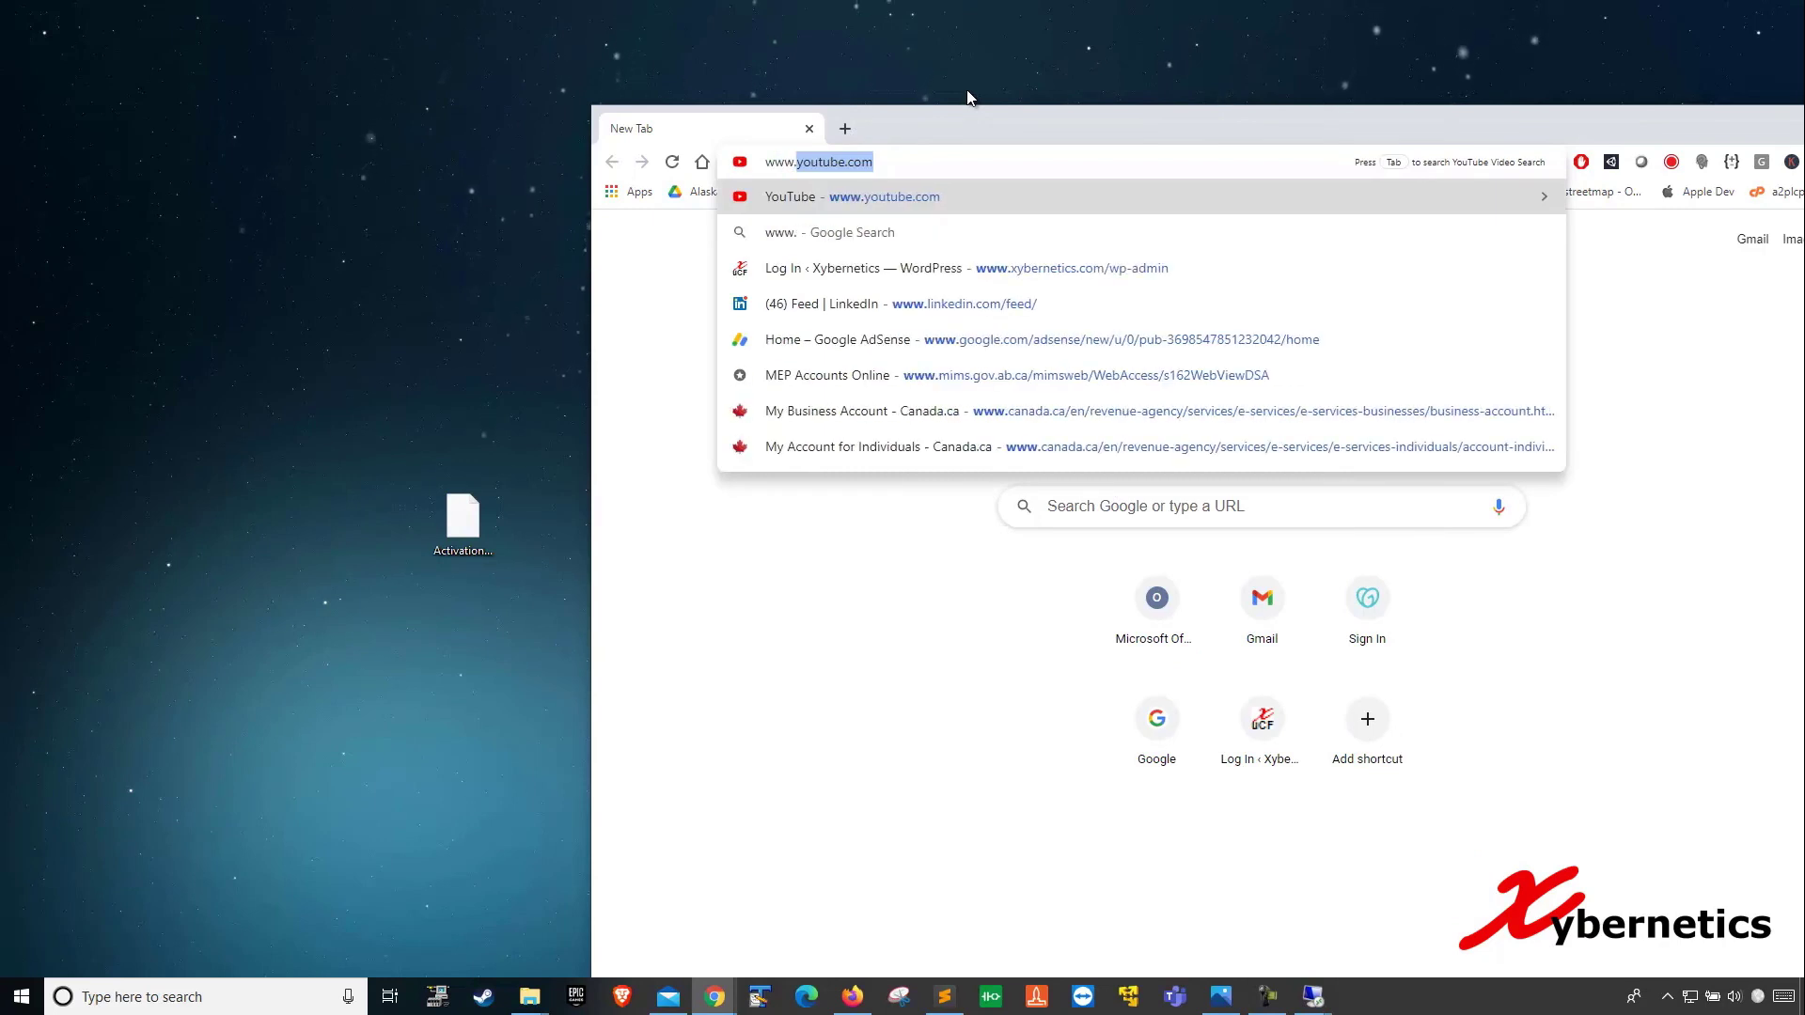
{"action": "type", "text": "se.com"}
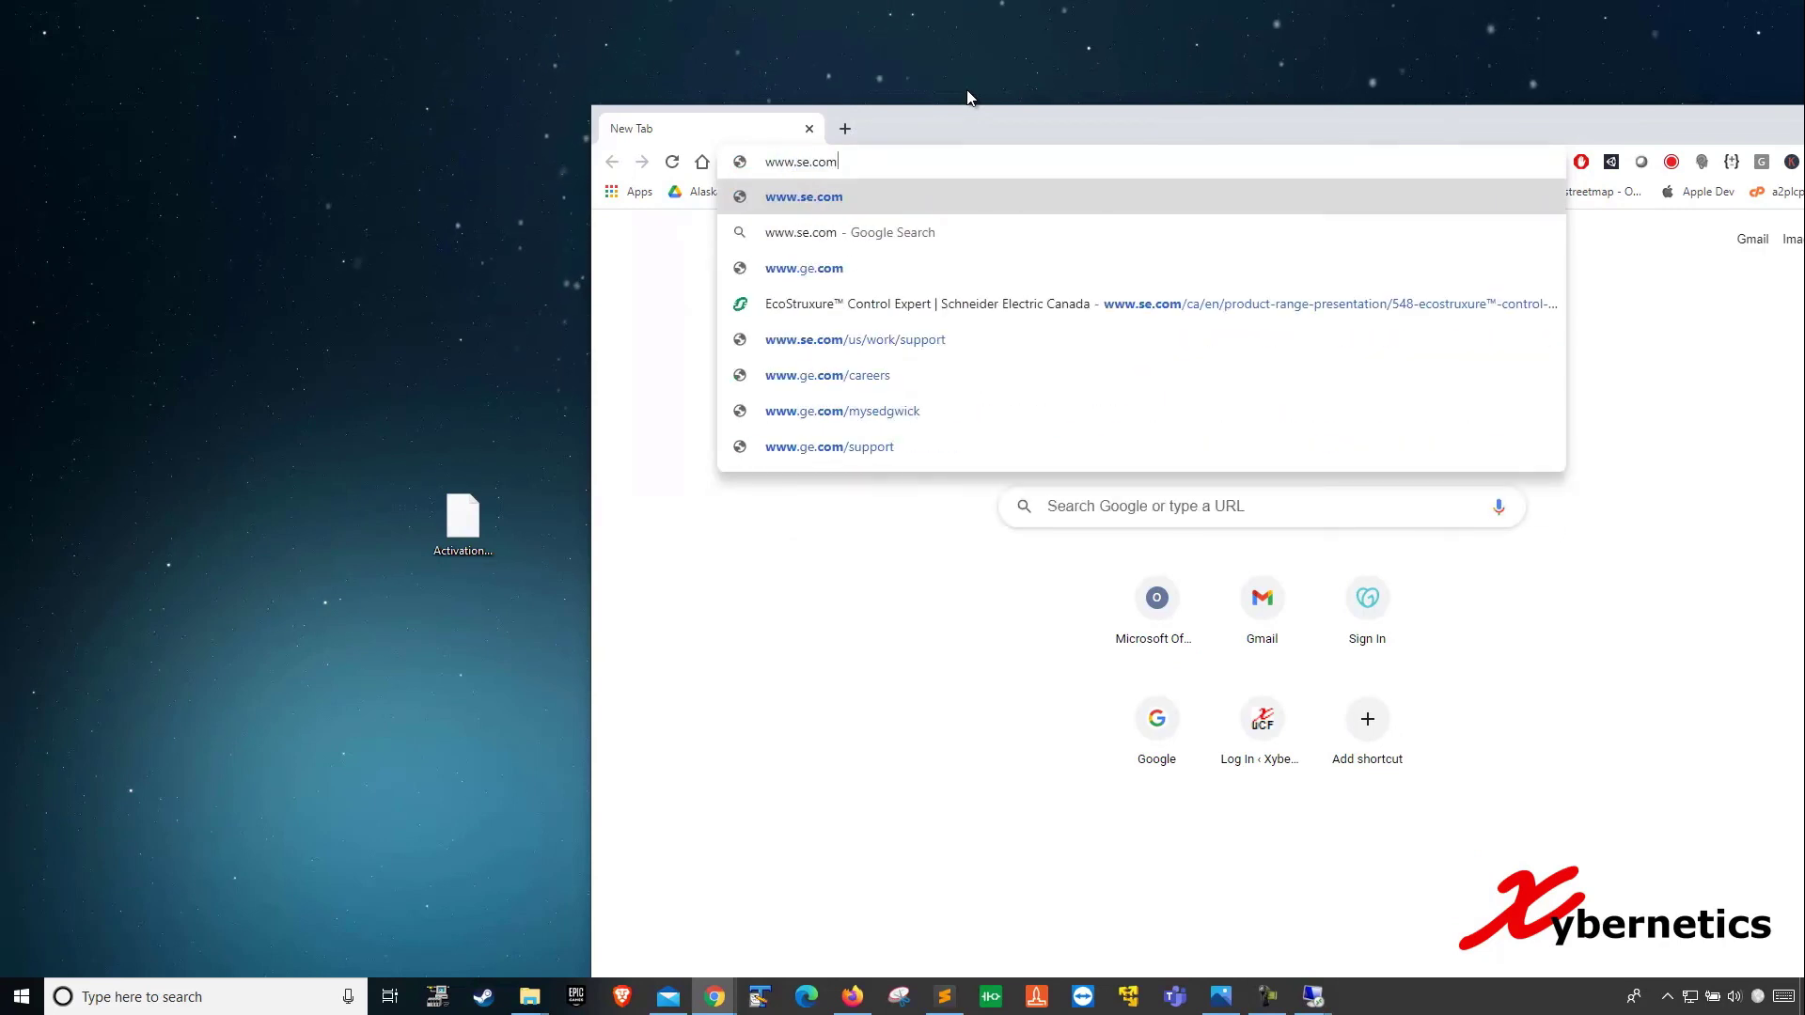
{"action": "type", "text": "/lice"}
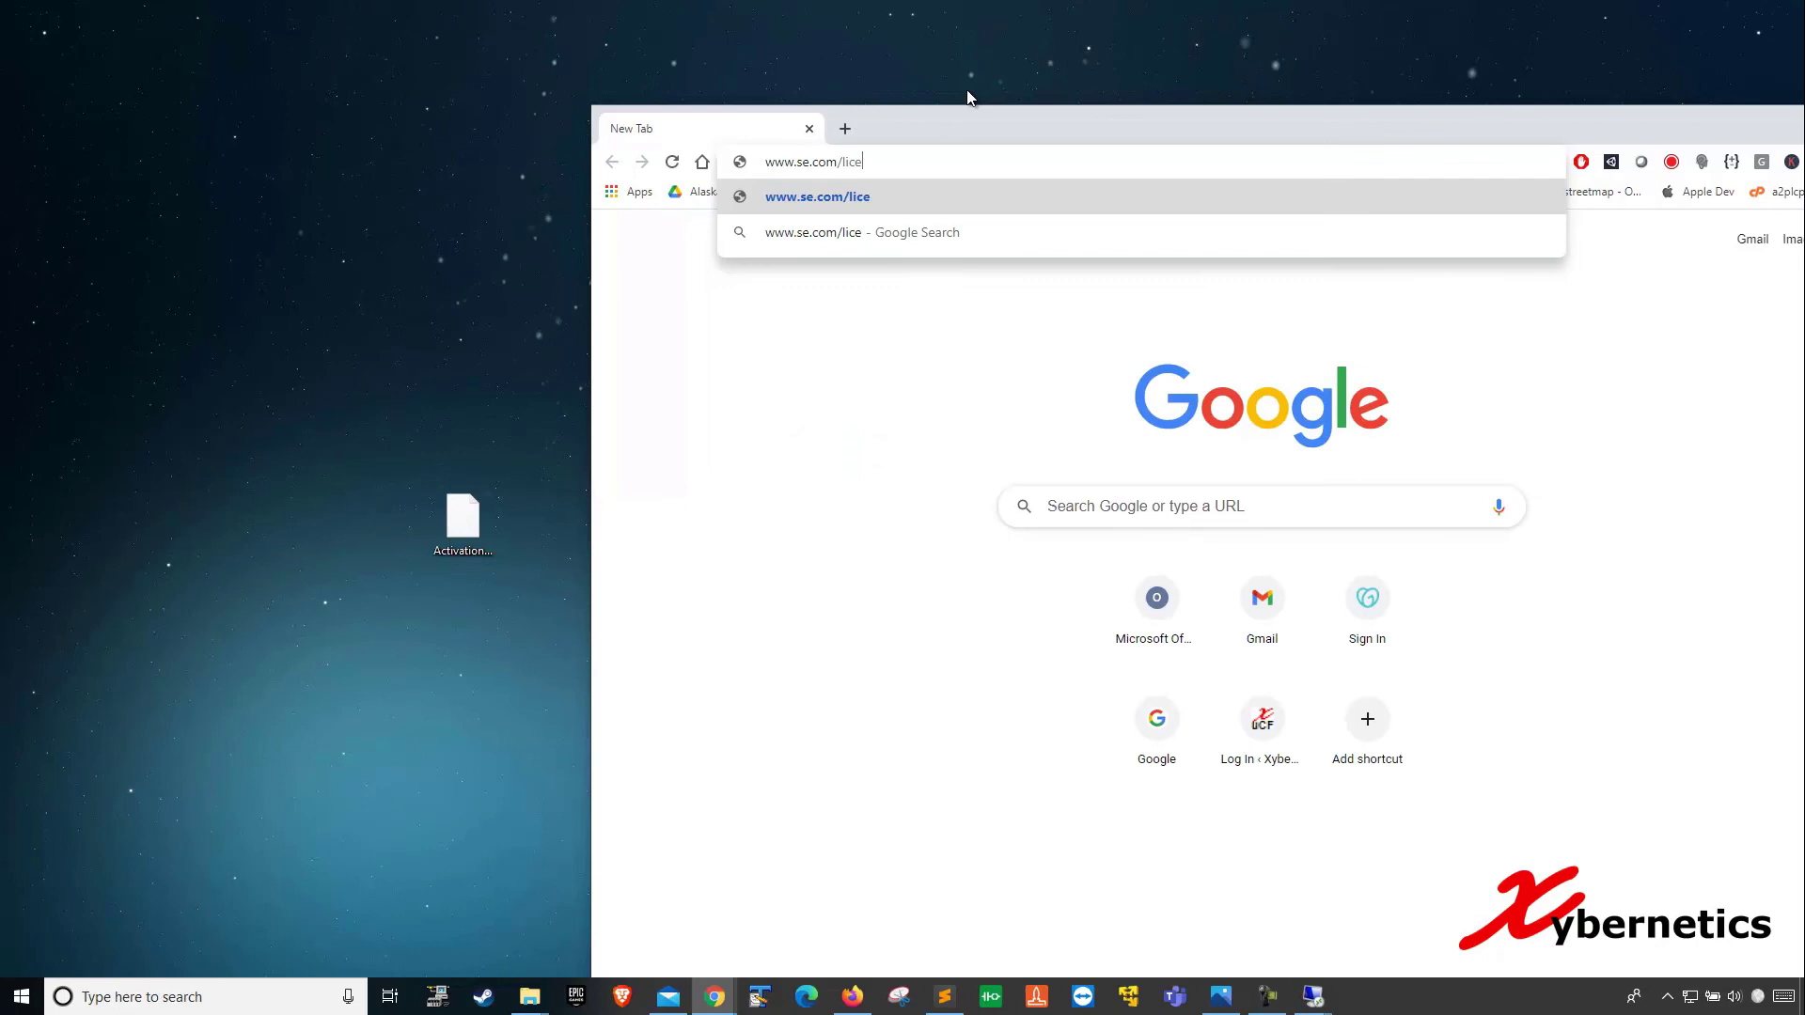
{"action": "type", "text": "nsing"}
{"action": "key", "text": "Return"}
{"action": "left_click_drag", "start_coordinate": [973, 130], "coordinate": [940, 76]}
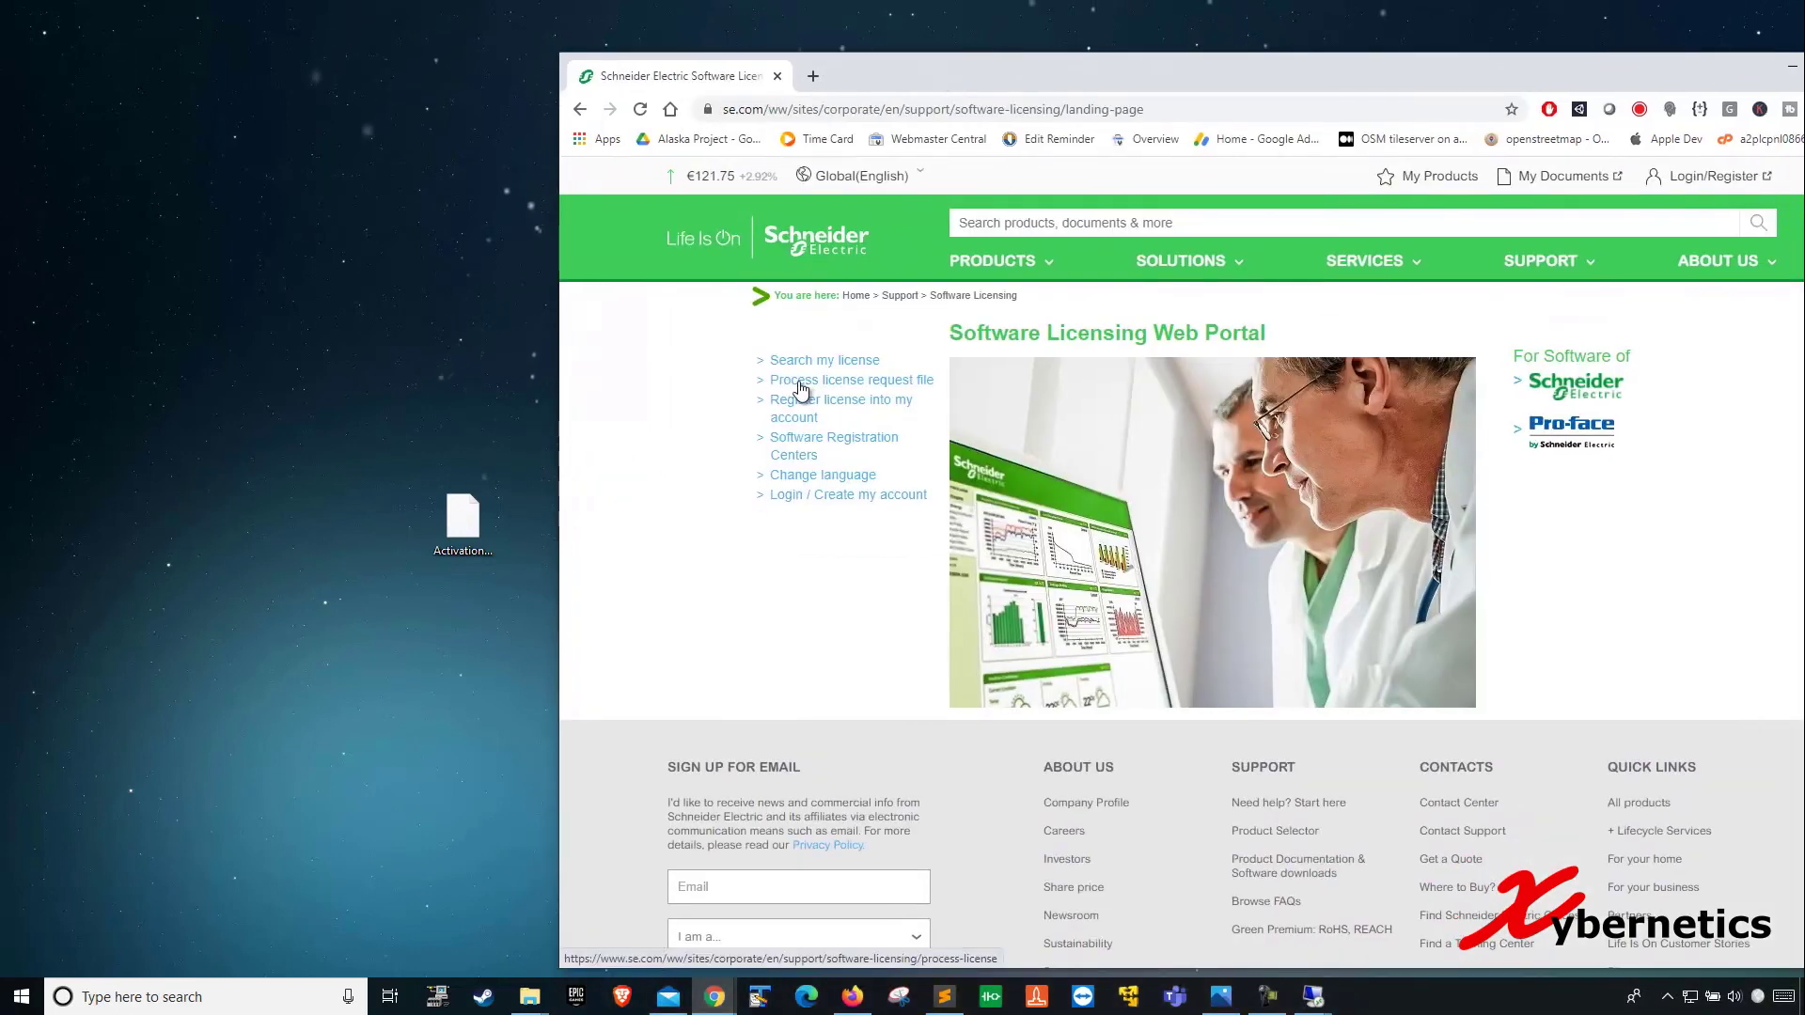
Step: Submit ActivationRequest from the Desktop as a new license request through Process license request file
{"action": "left_click", "coordinate": [886, 387]}
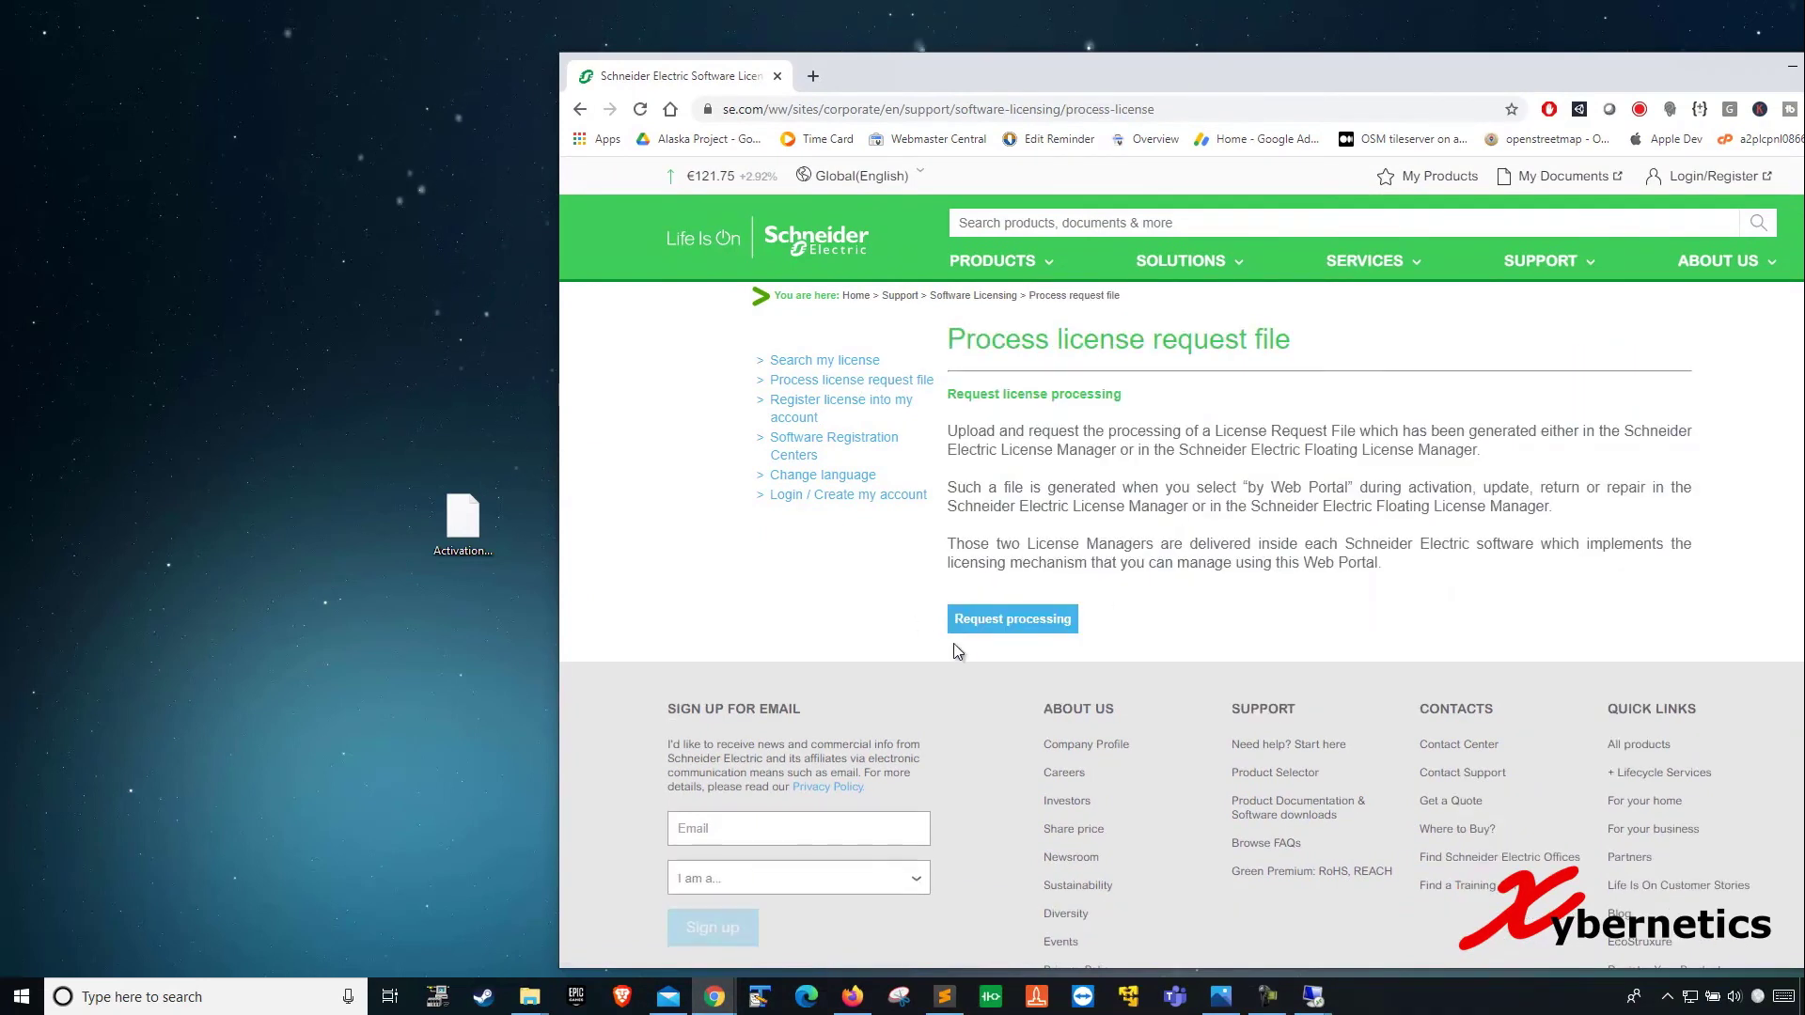
{"action": "left_click", "coordinate": [1008, 616]}
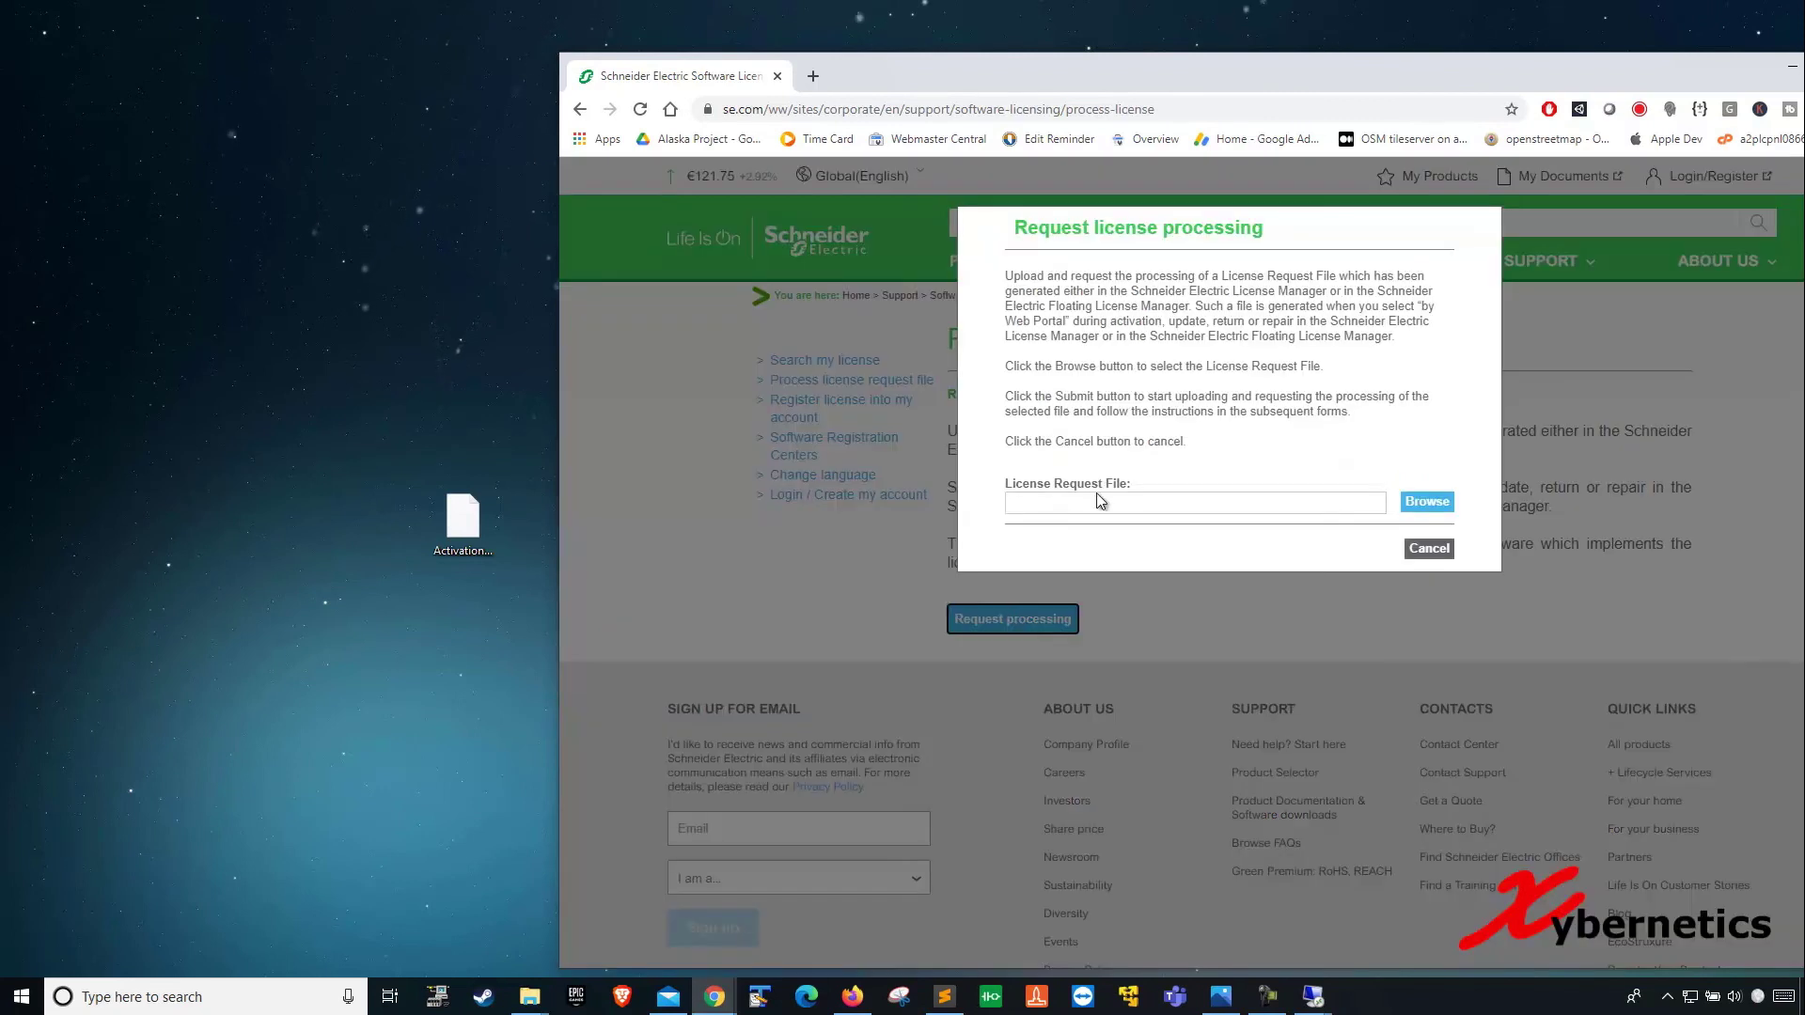
{"action": "left_click", "coordinate": [1423, 501]}
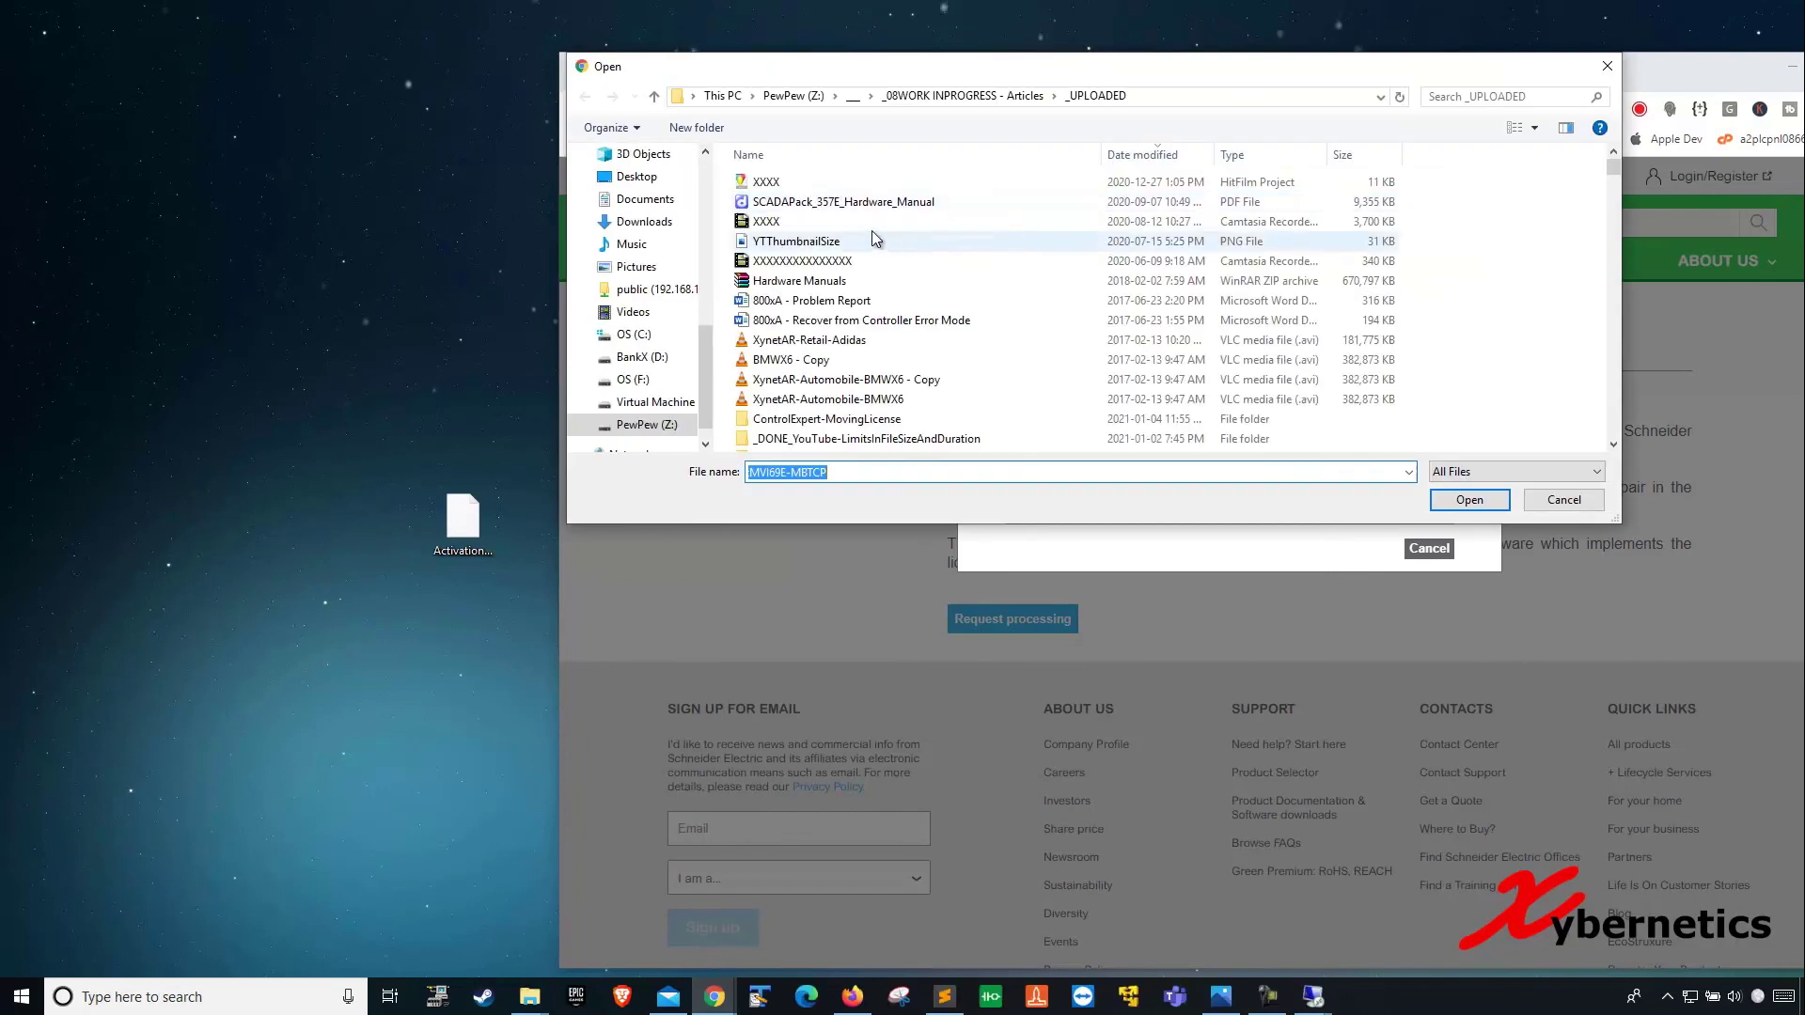
{"action": "left_click", "coordinate": [636, 176]}
{"action": "left_click", "coordinate": [1234, 364]}
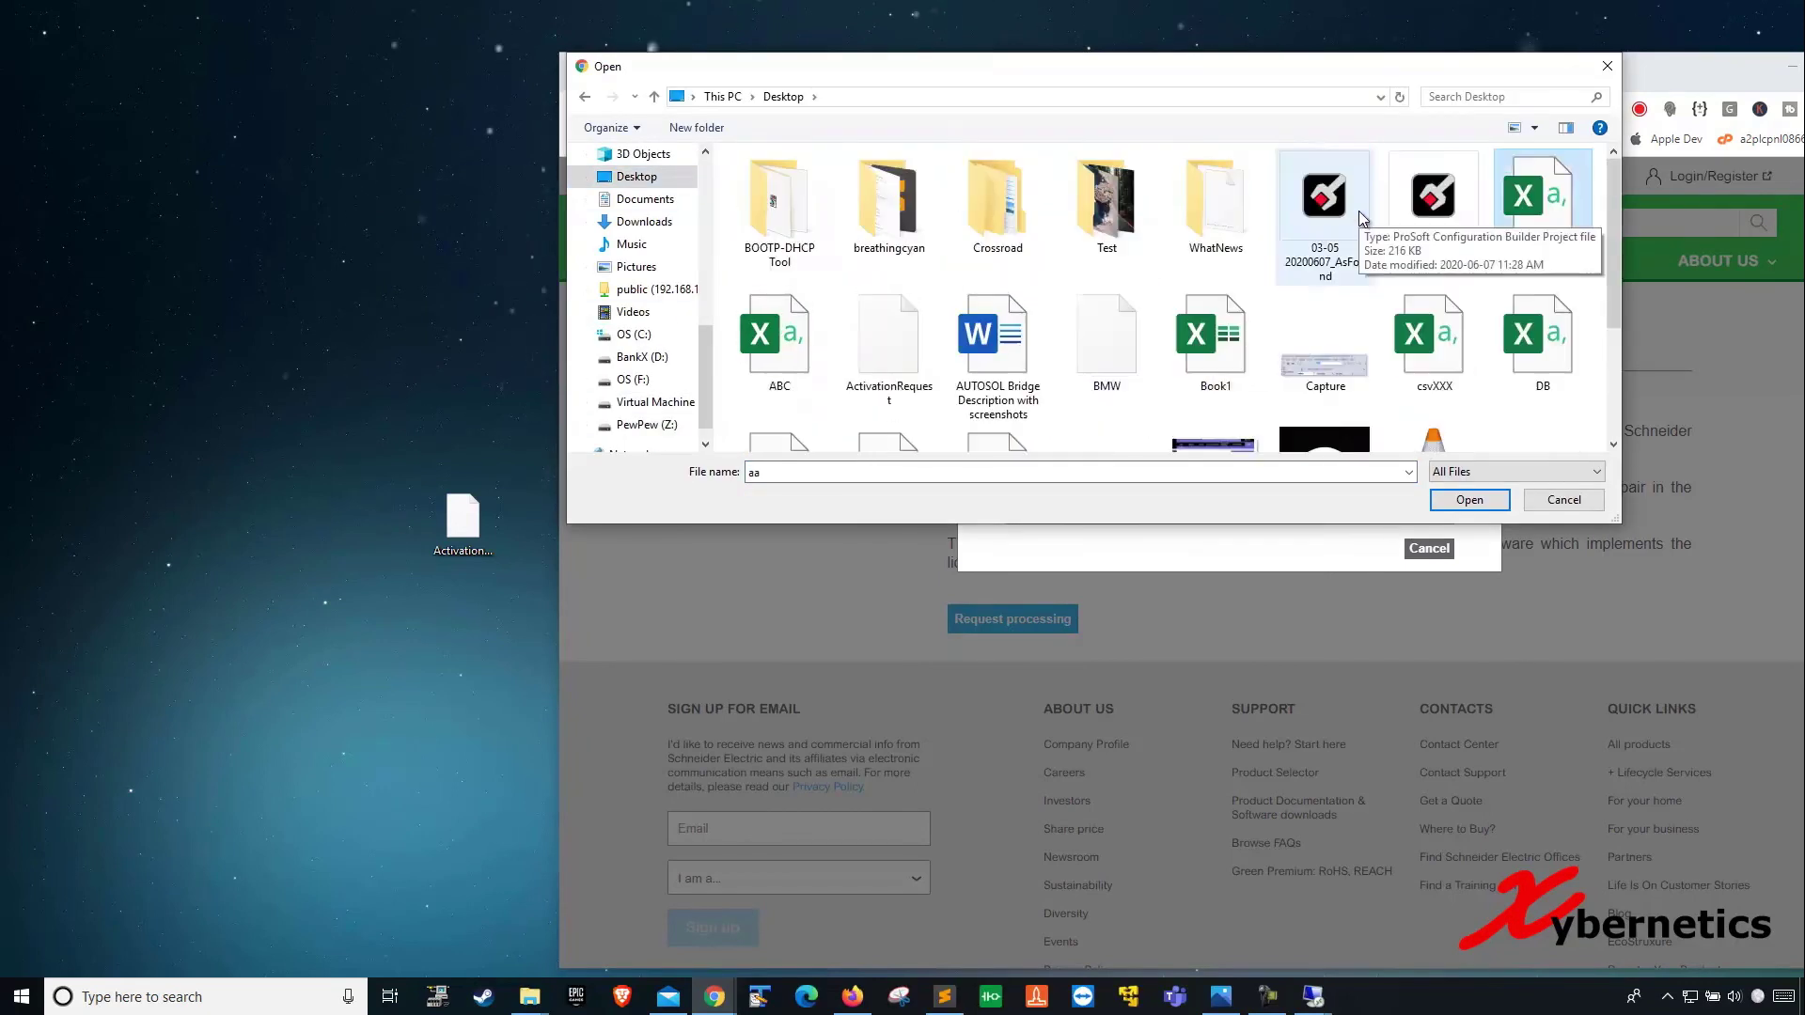
{"action": "double_click", "coordinate": [889, 343]}
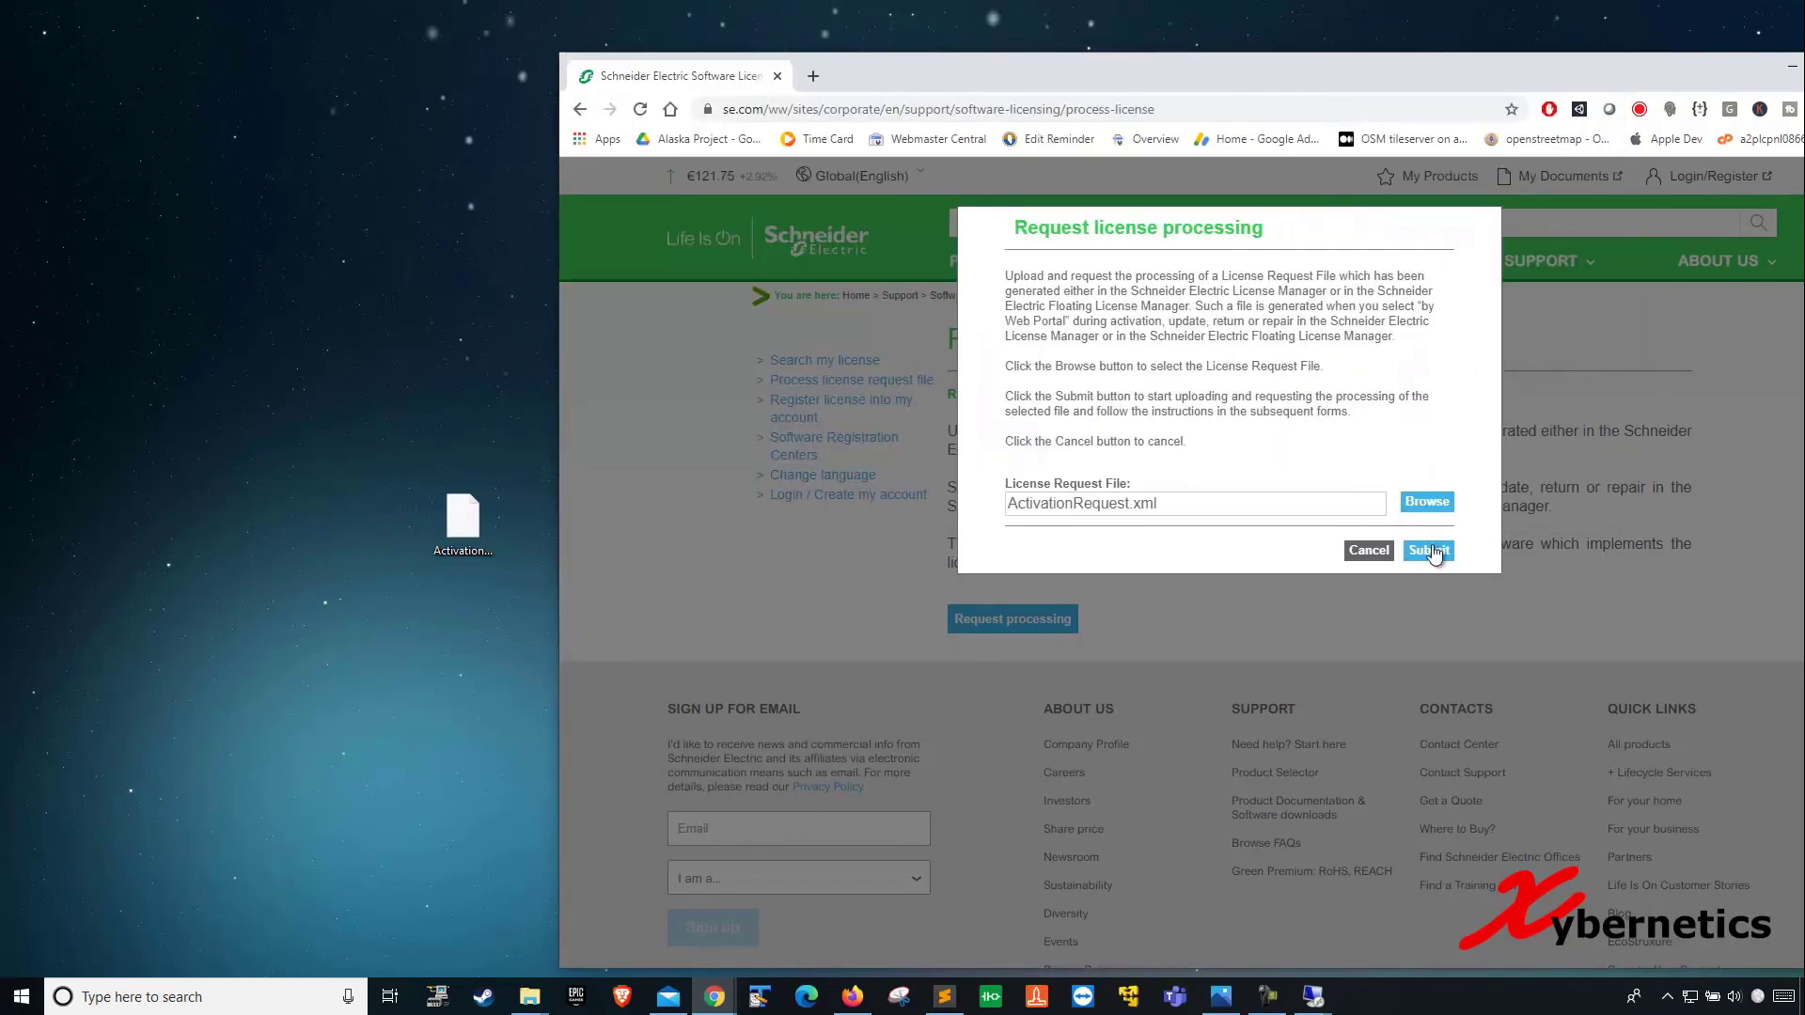
{"action": "left_click", "coordinate": [1429, 550]}
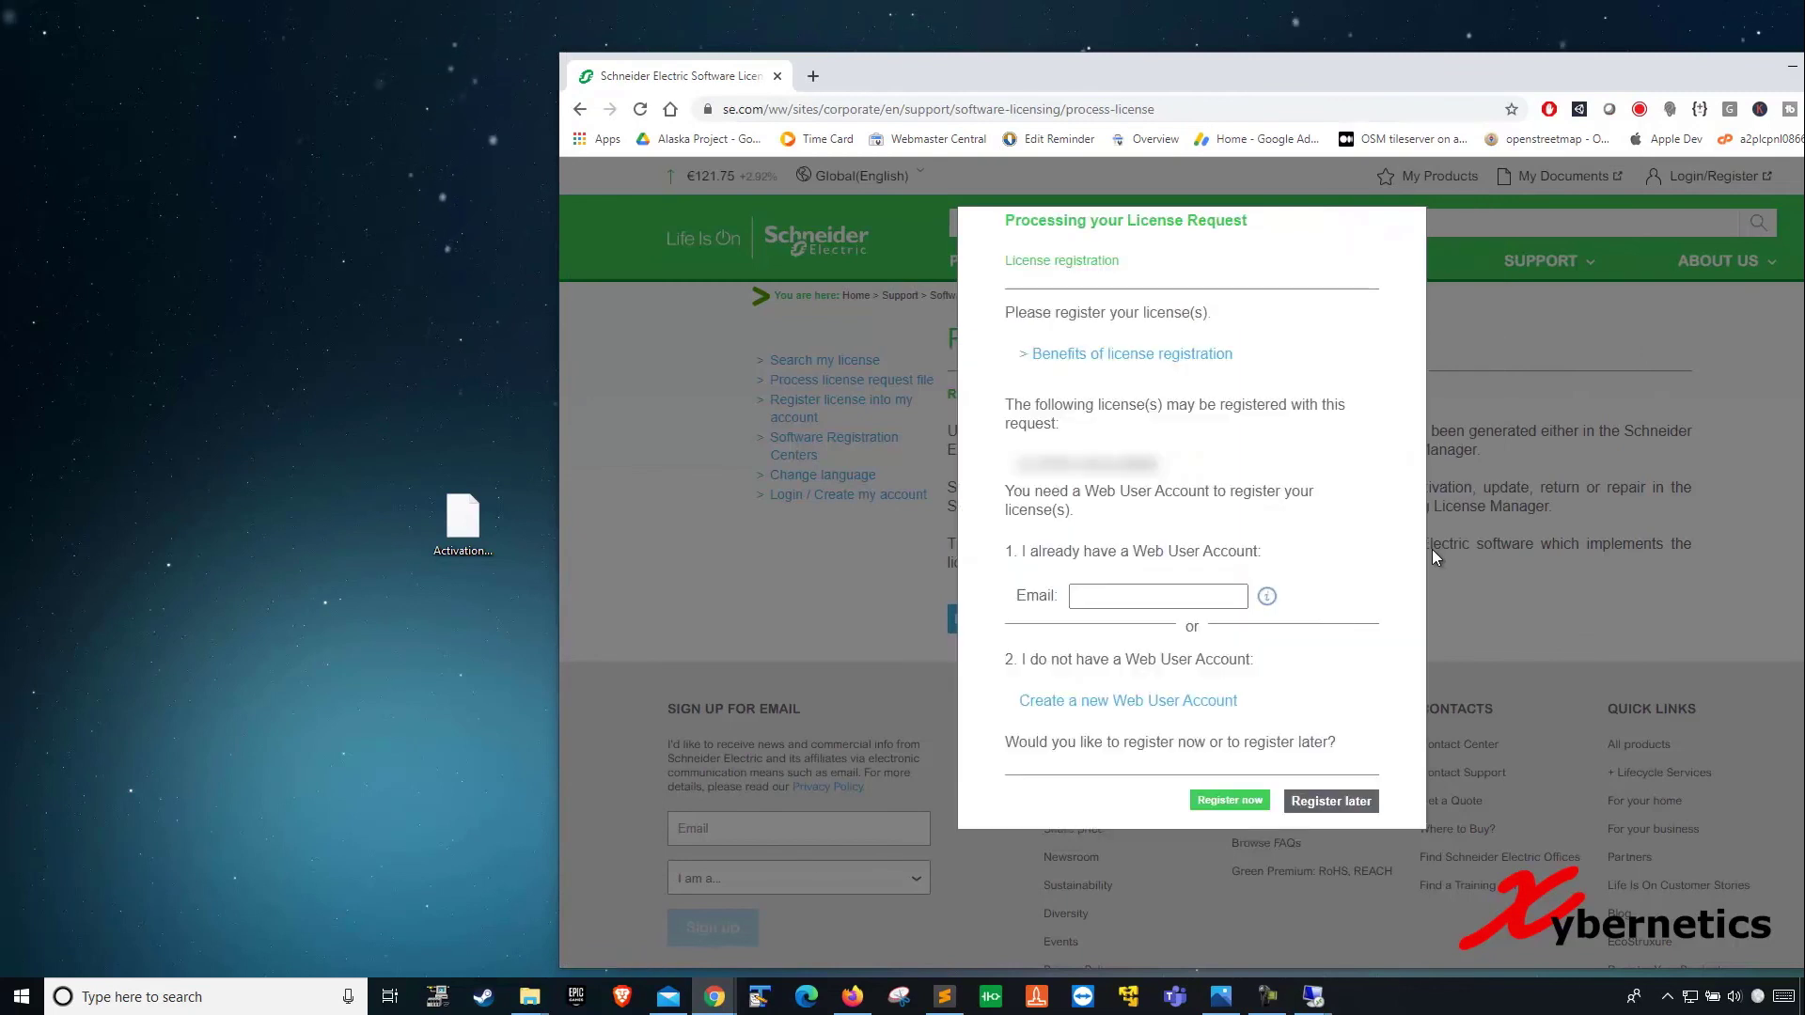
Step: Choose Register later, download ResponseFile1.xml, and show it in its Downloads folder
{"action": "left_click", "coordinate": [1329, 802]}
{"action": "left_click", "coordinate": [1253, 566]}
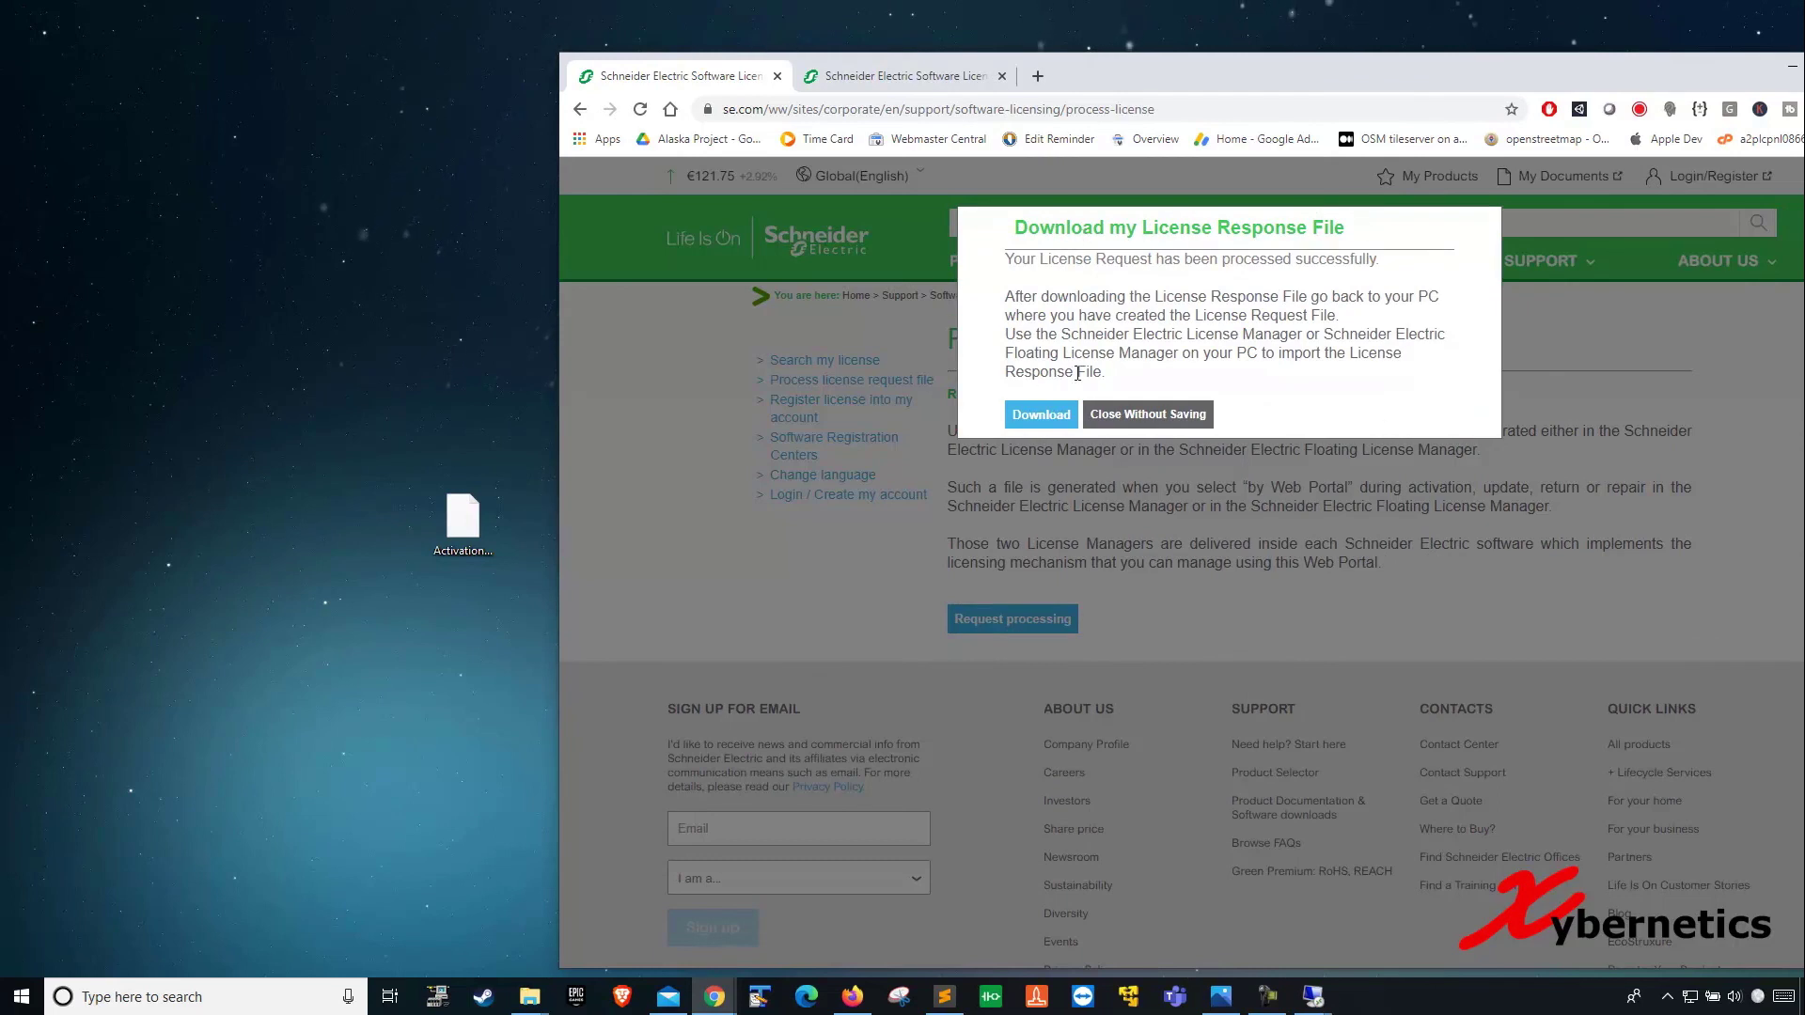
{"action": "left_click", "coordinate": [1061, 420]}
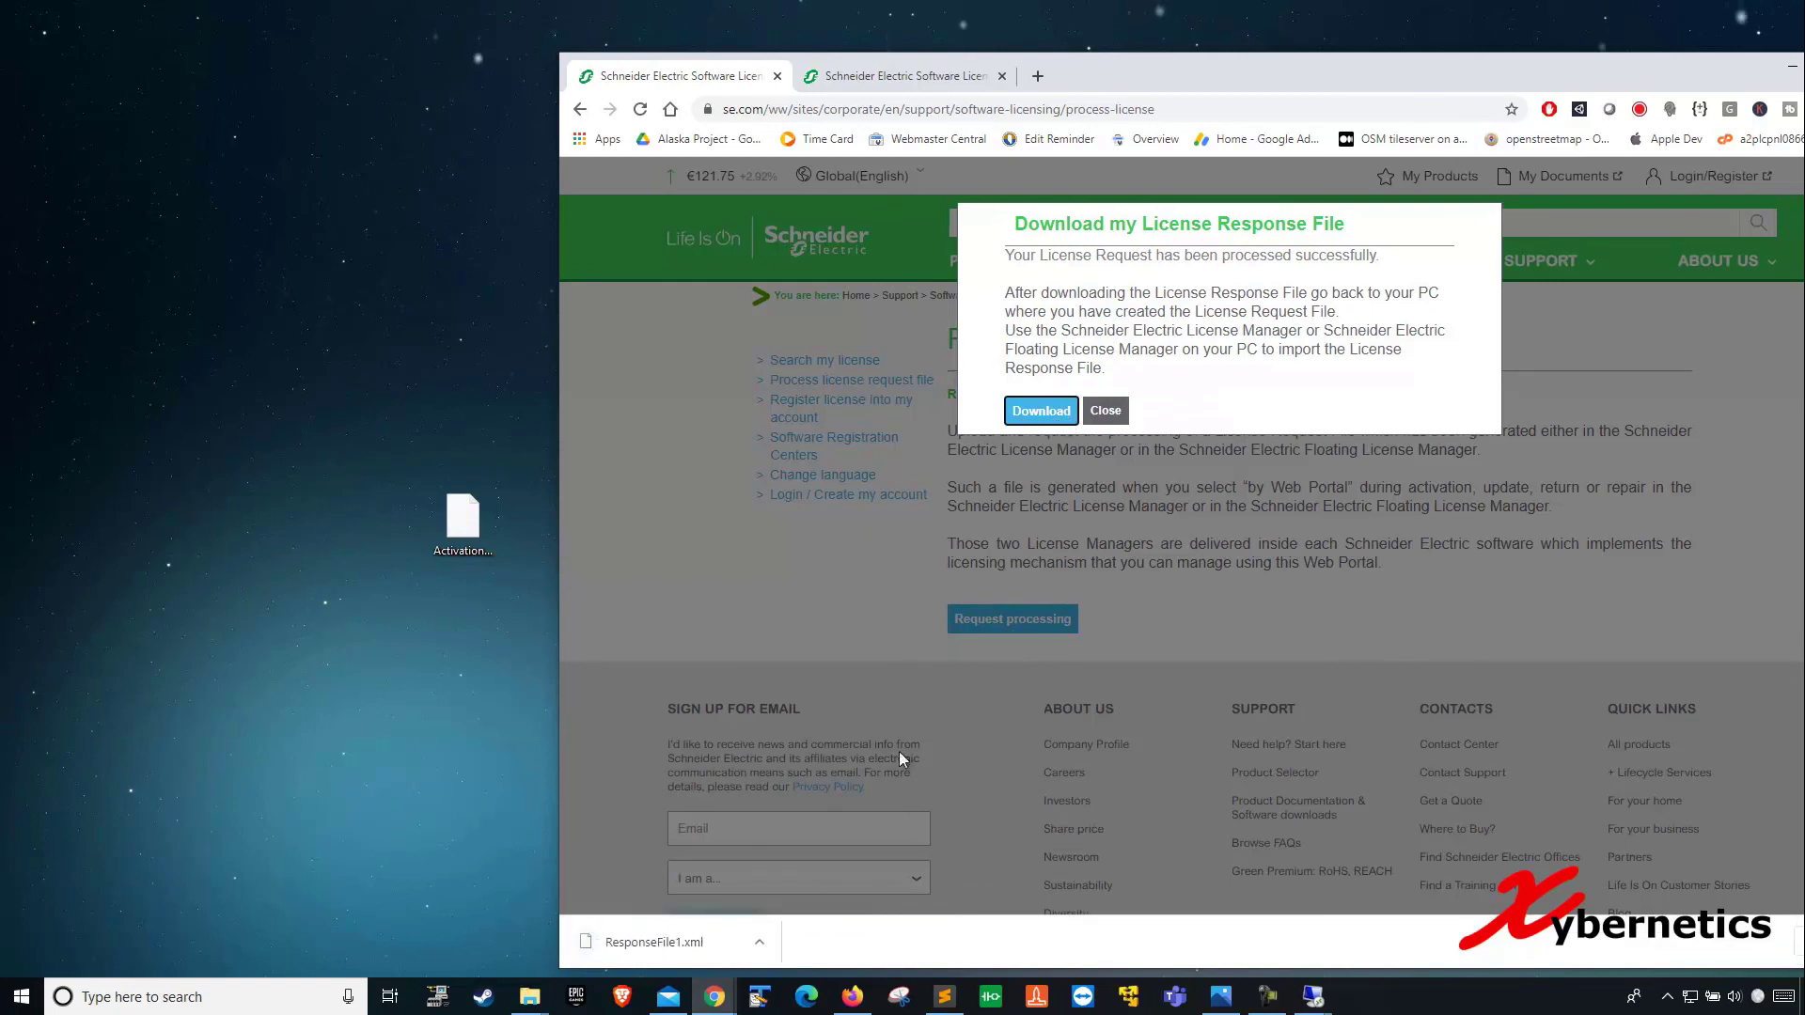
{"action": "left_click", "coordinate": [759, 941]}
{"action": "left_click", "coordinate": [770, 874]}
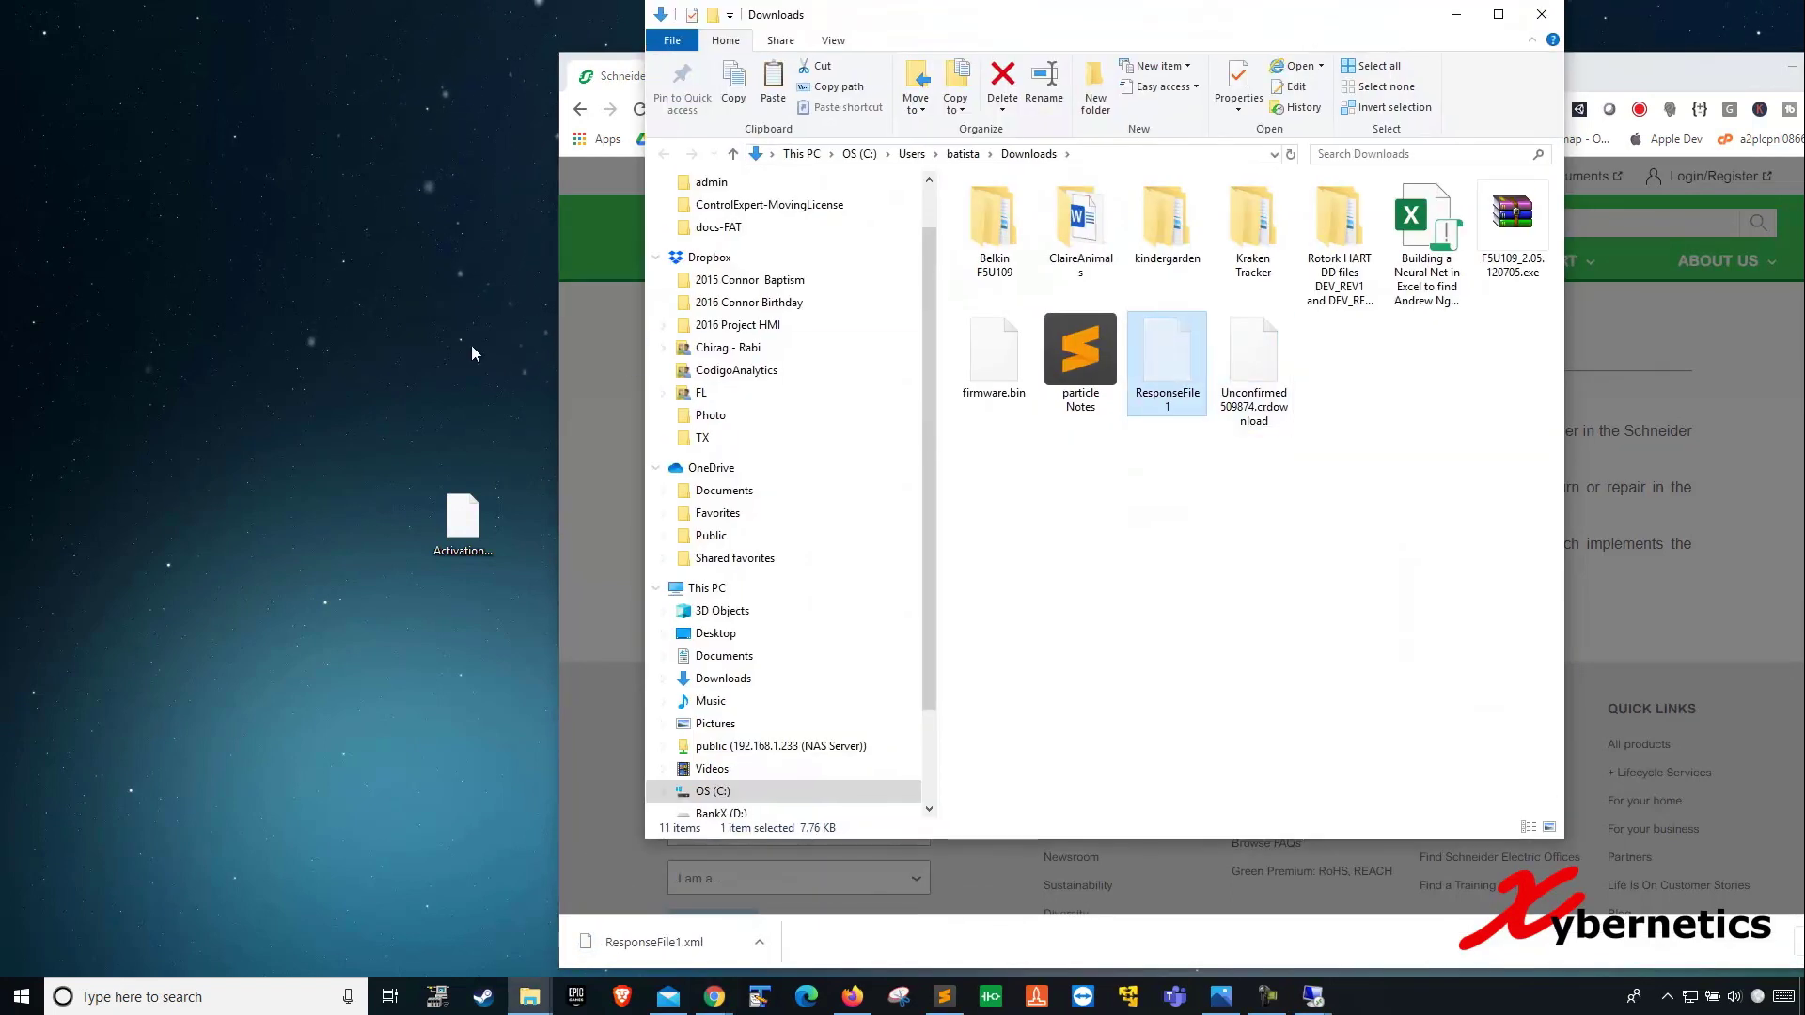
Step: Move ResponseFile1 from Downloads onto the desktop beside ActivationRequest and close Downloads
{"action": "left_click", "coordinate": [471, 346]}
{"action": "key", "text": "ctrl+v"}
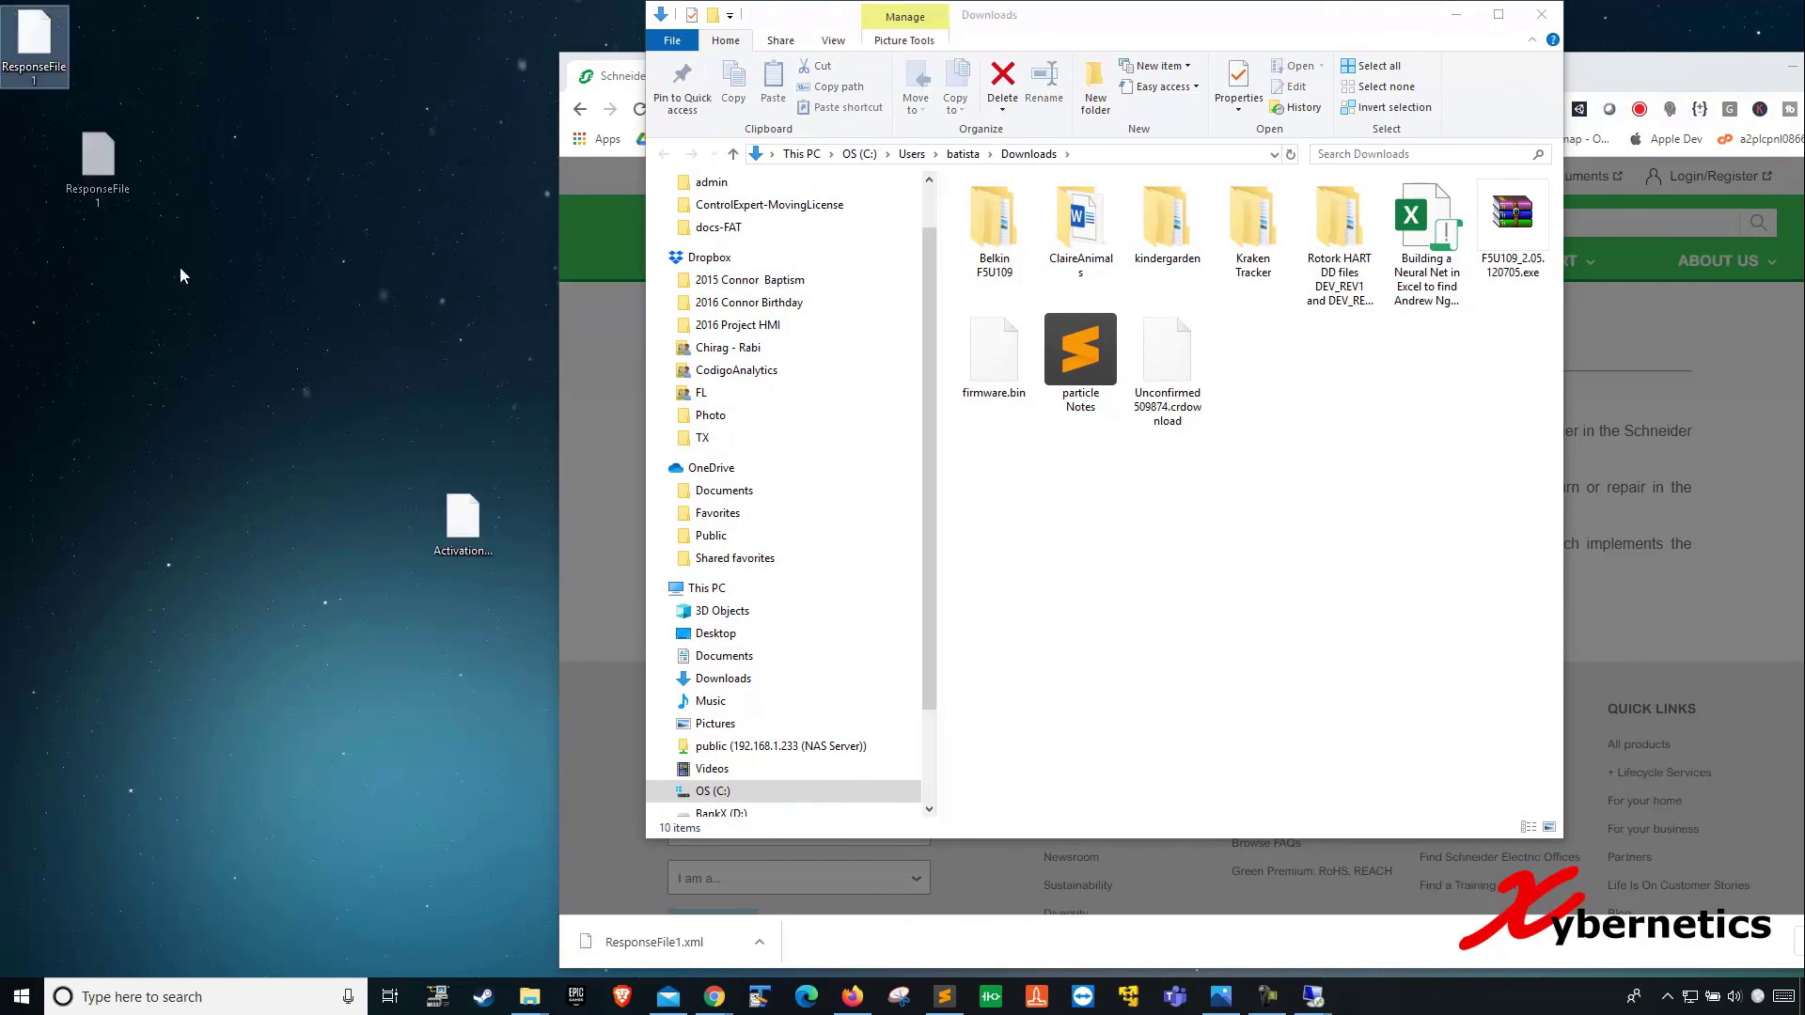
{"action": "left_click_drag", "start_coordinate": [182, 275], "coordinate": [282, 516]}
{"action": "left_click", "coordinate": [1542, 16]}
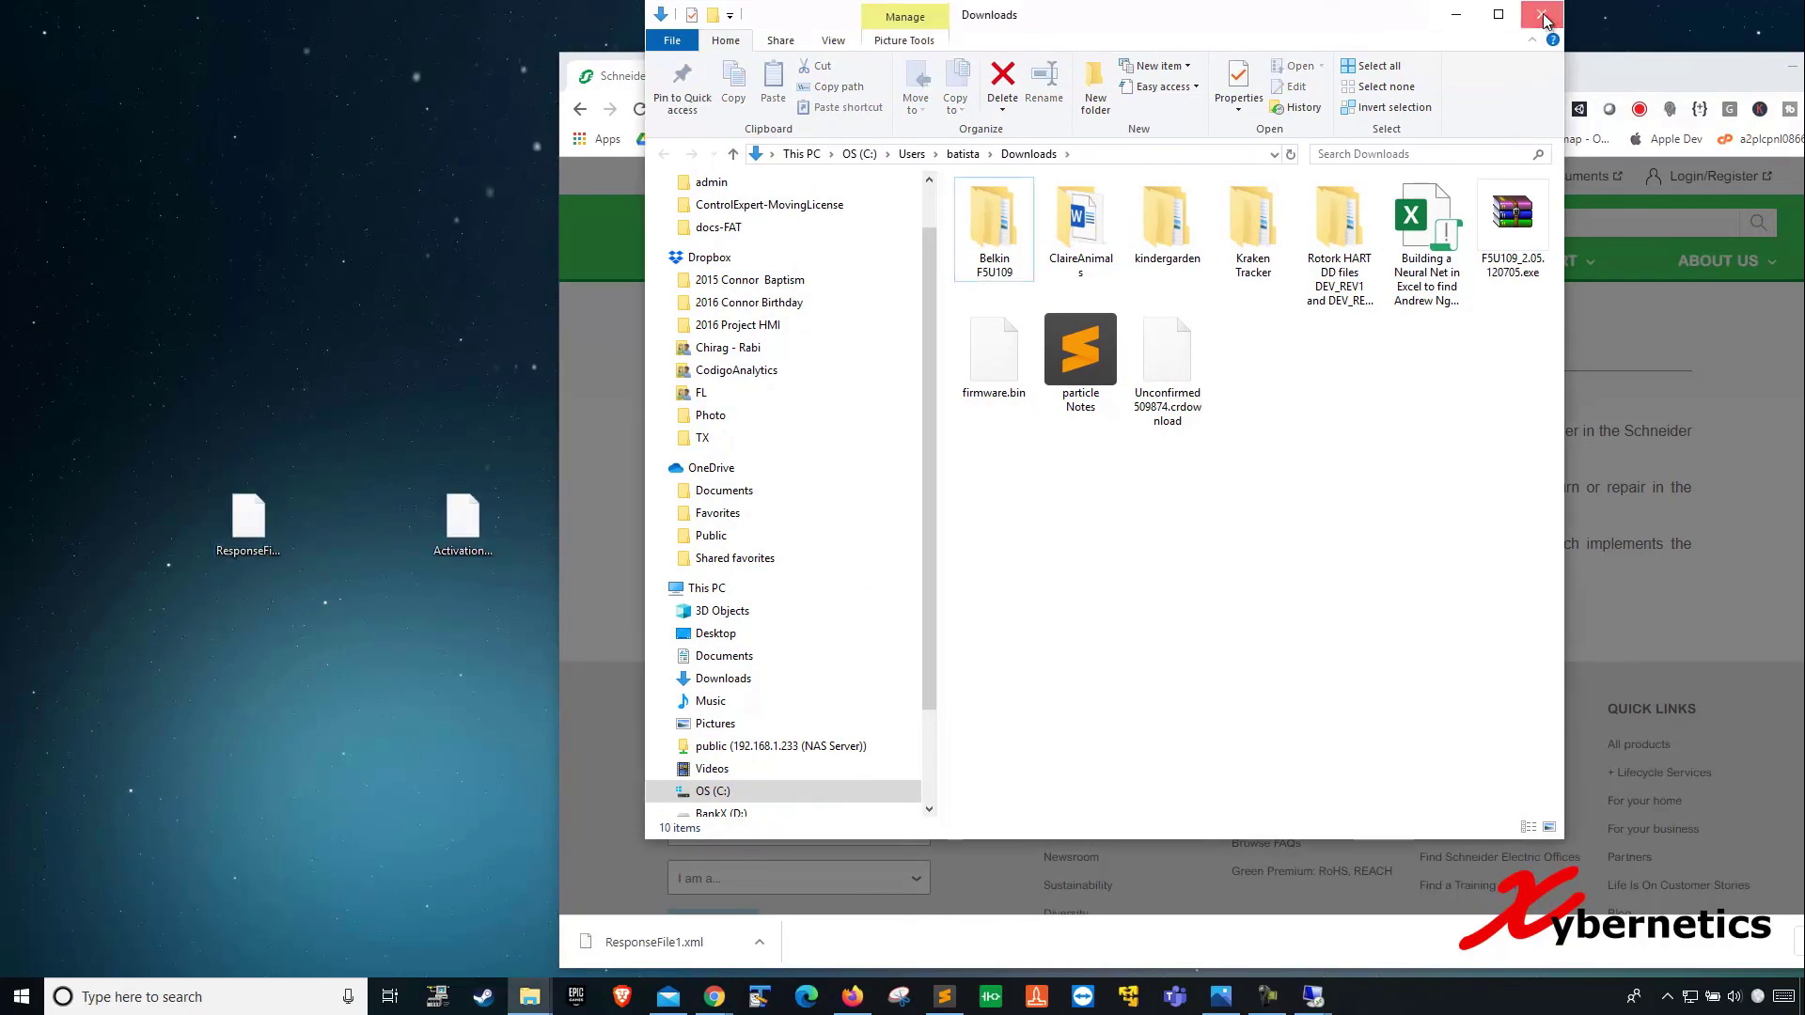
Step: Check ResponseFile1's file properties on the desktop, then close the Properties dialog
{"action": "left_click", "coordinate": [249, 515]}
{"action": "right_click", "coordinate": [249, 515]}
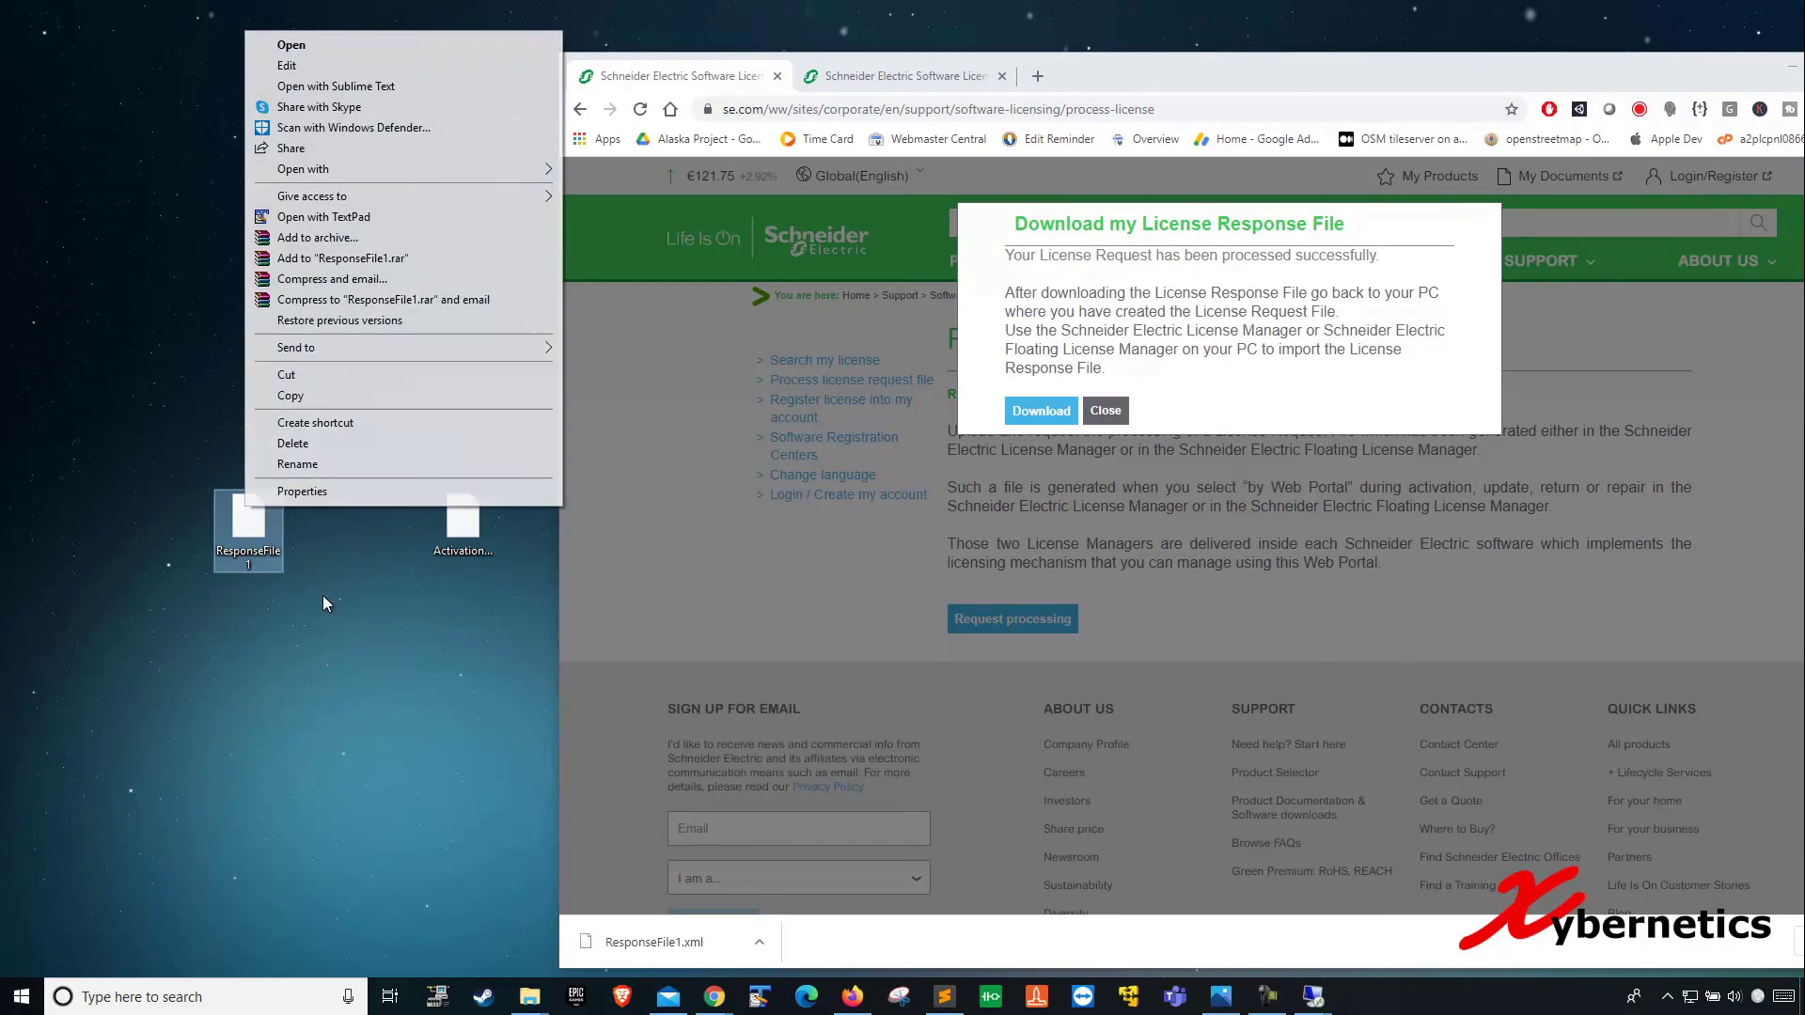
{"action": "left_click", "coordinate": [282, 490]}
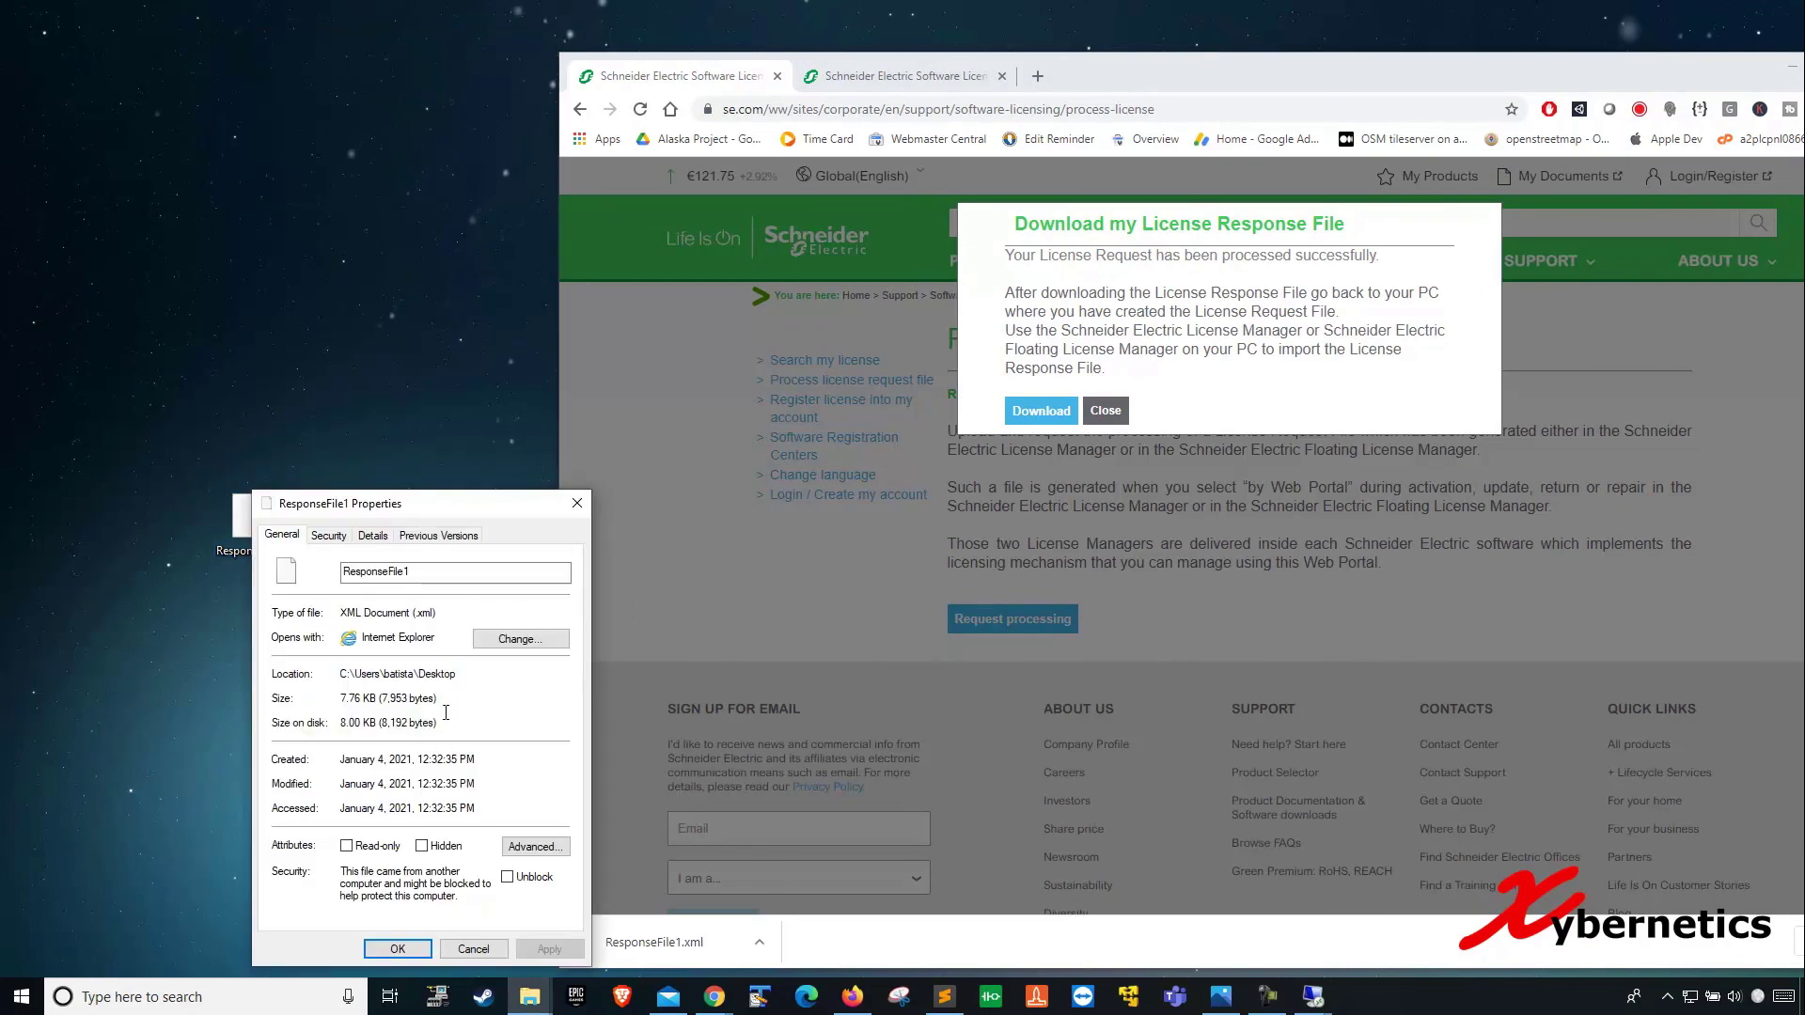
{"action": "left_click", "coordinate": [579, 505]}
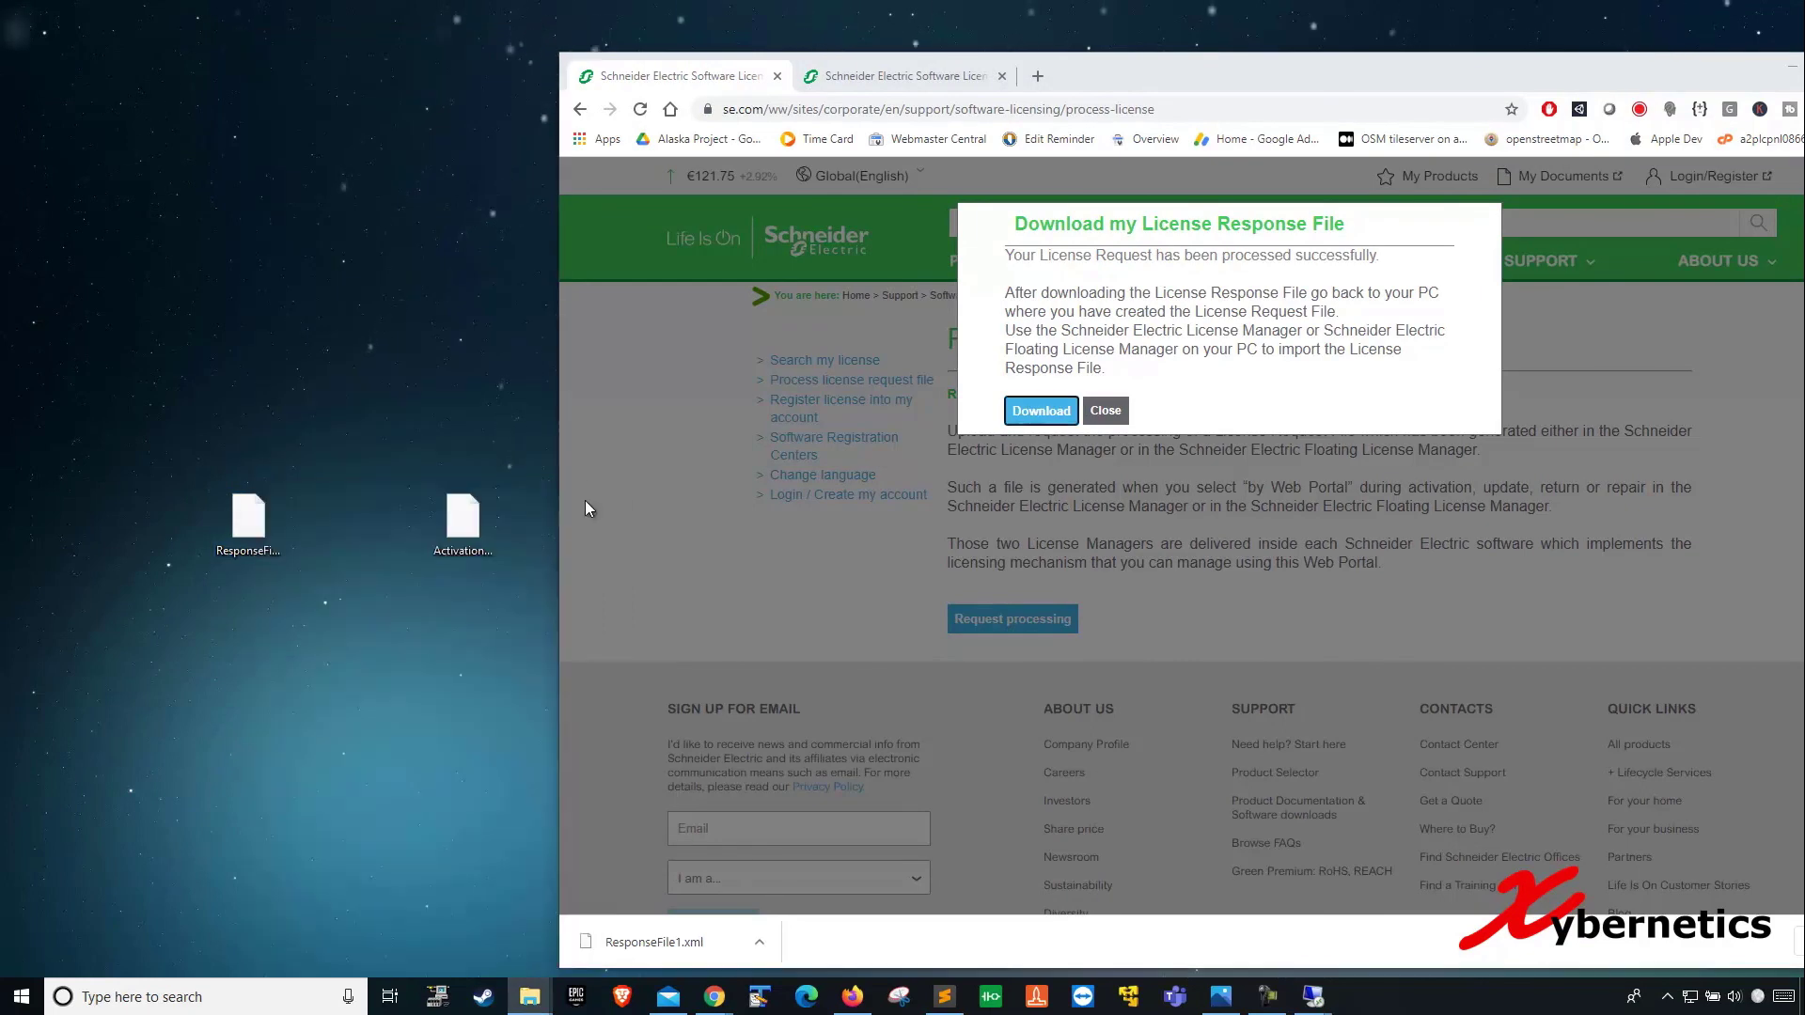
{"action": "left_click", "coordinate": [244, 510]}
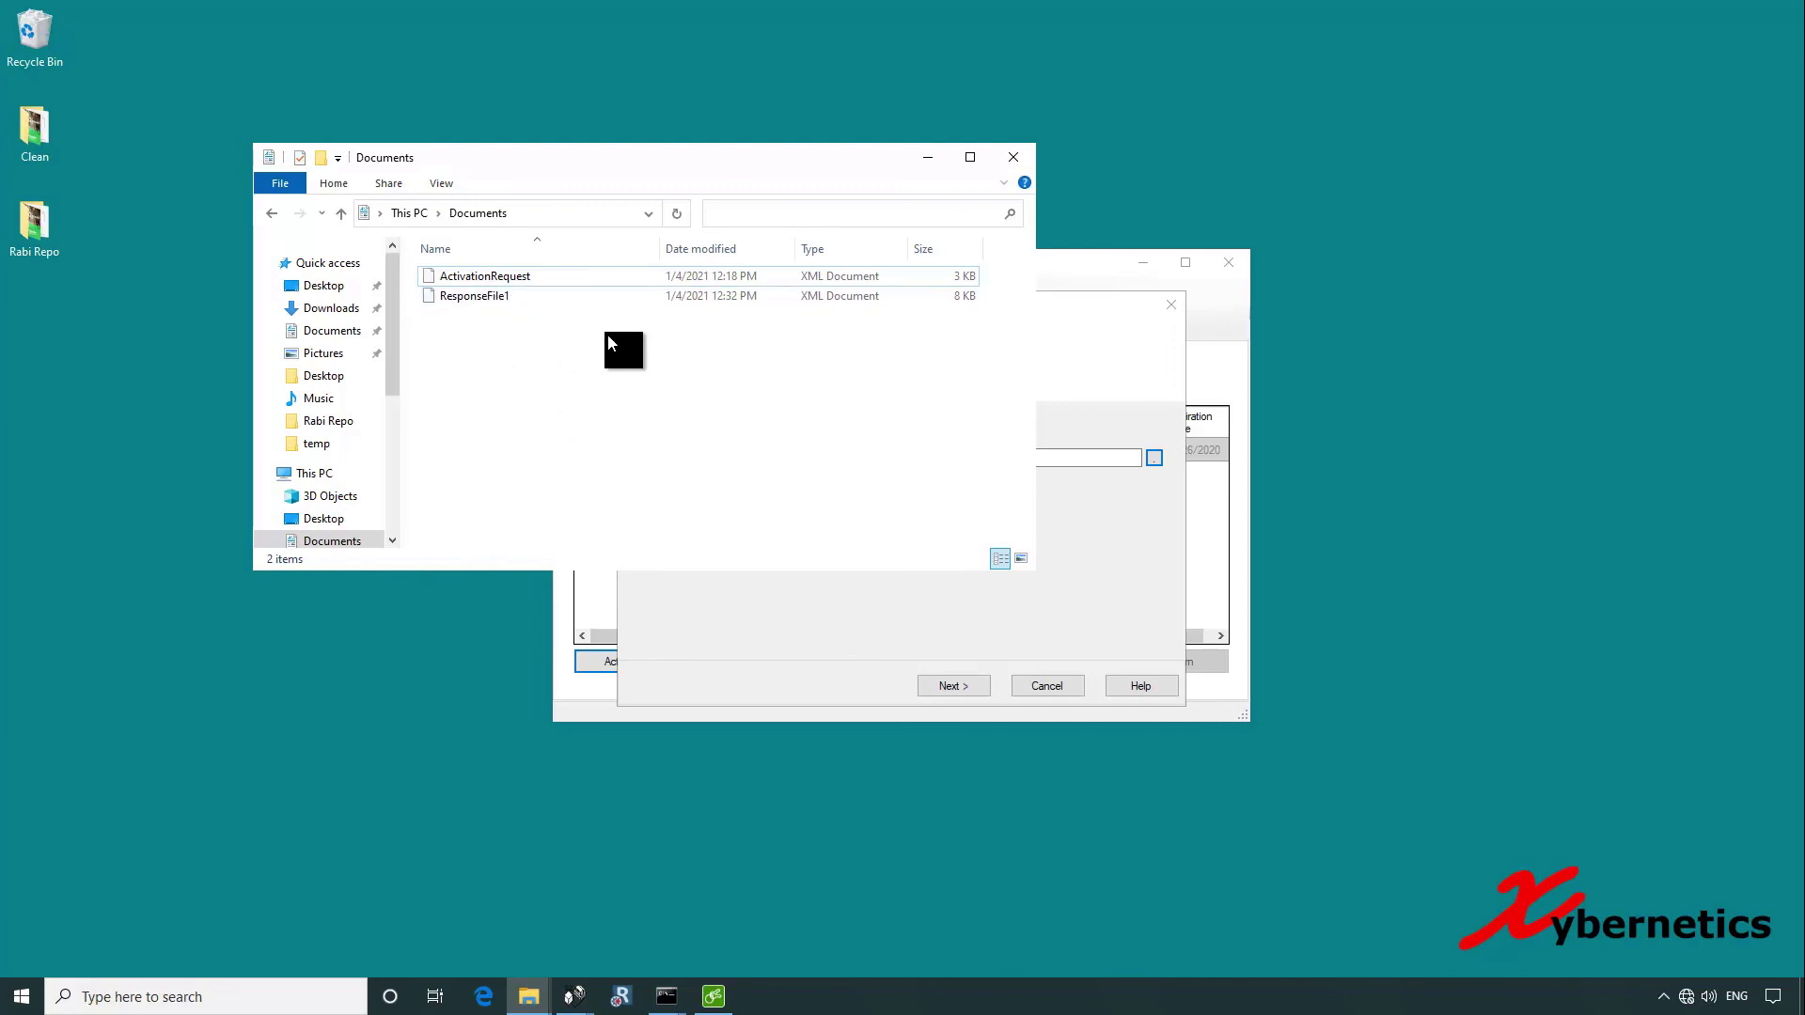
Step: Select ResponseFile1, the 7.76 KB XML response file, in the Documents folder
{"action": "left_click", "coordinate": [481, 299]}
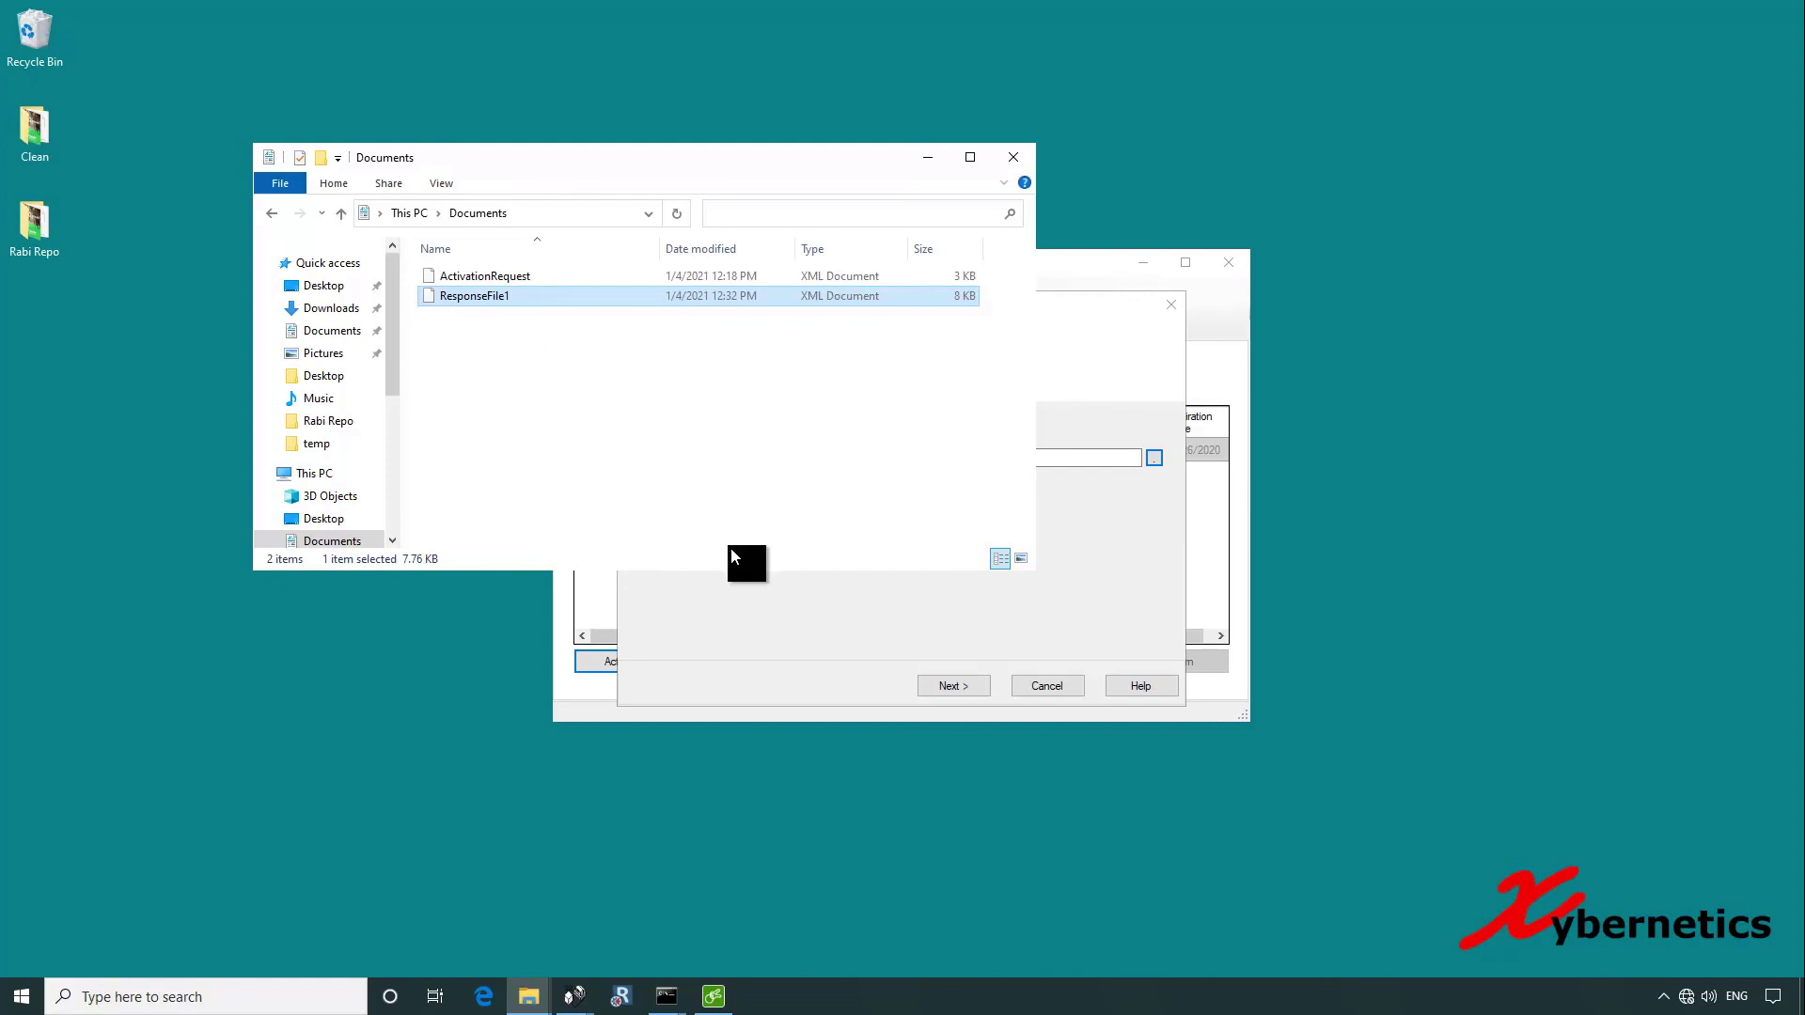
Step: Load ResponseFile1 from Documents as the response file in Complete Activation and continue
{"action": "left_click", "coordinate": [794, 625]}
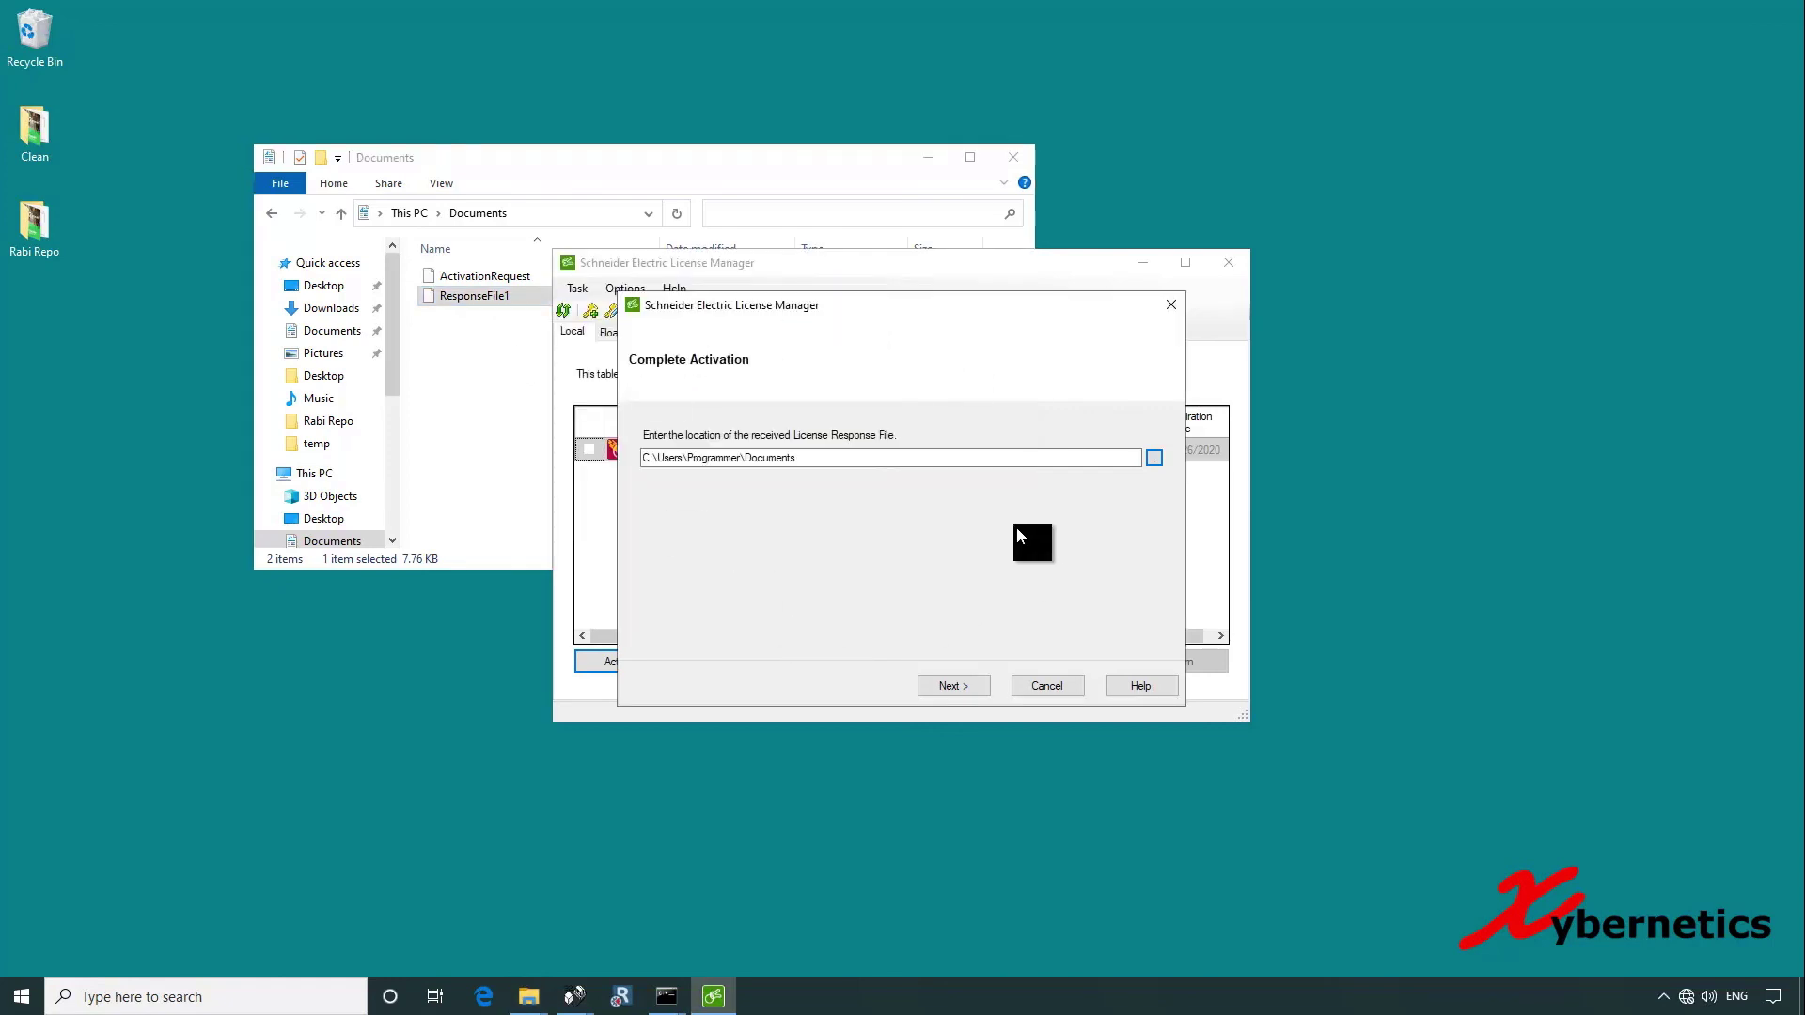
{"action": "left_click", "coordinate": [1156, 457]}
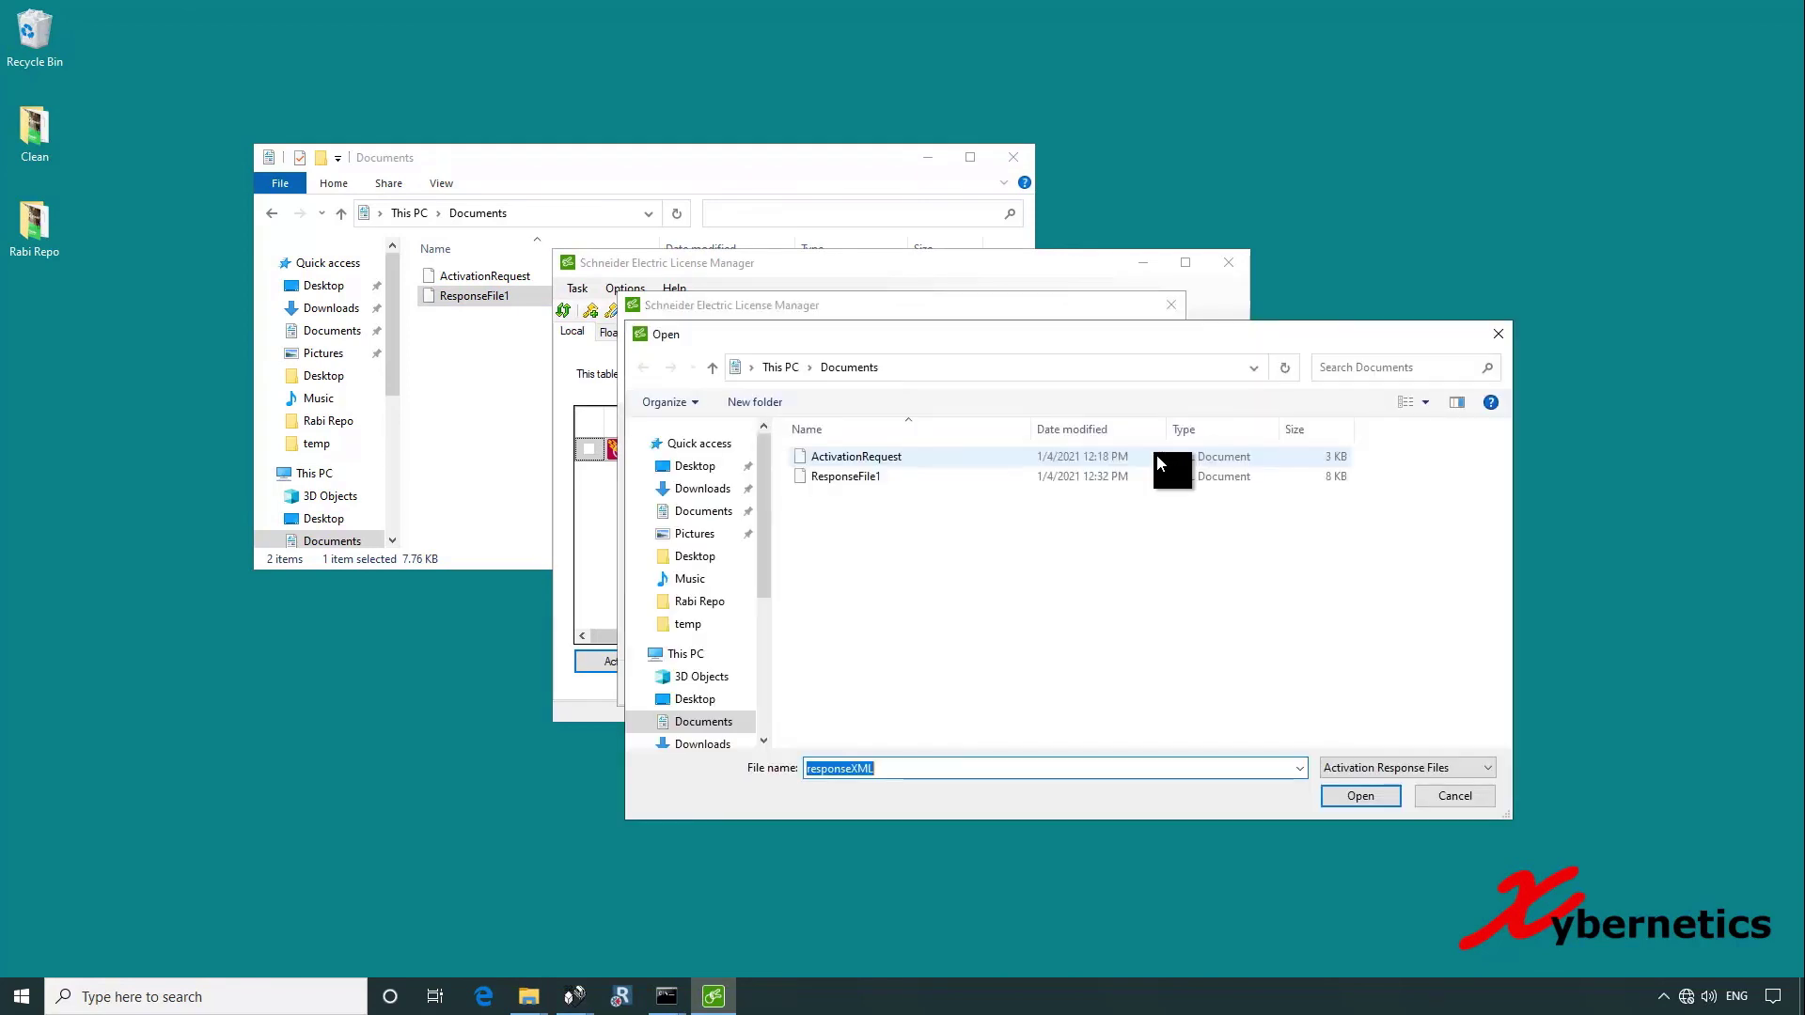
{"action": "left_click", "coordinate": [859, 477]}
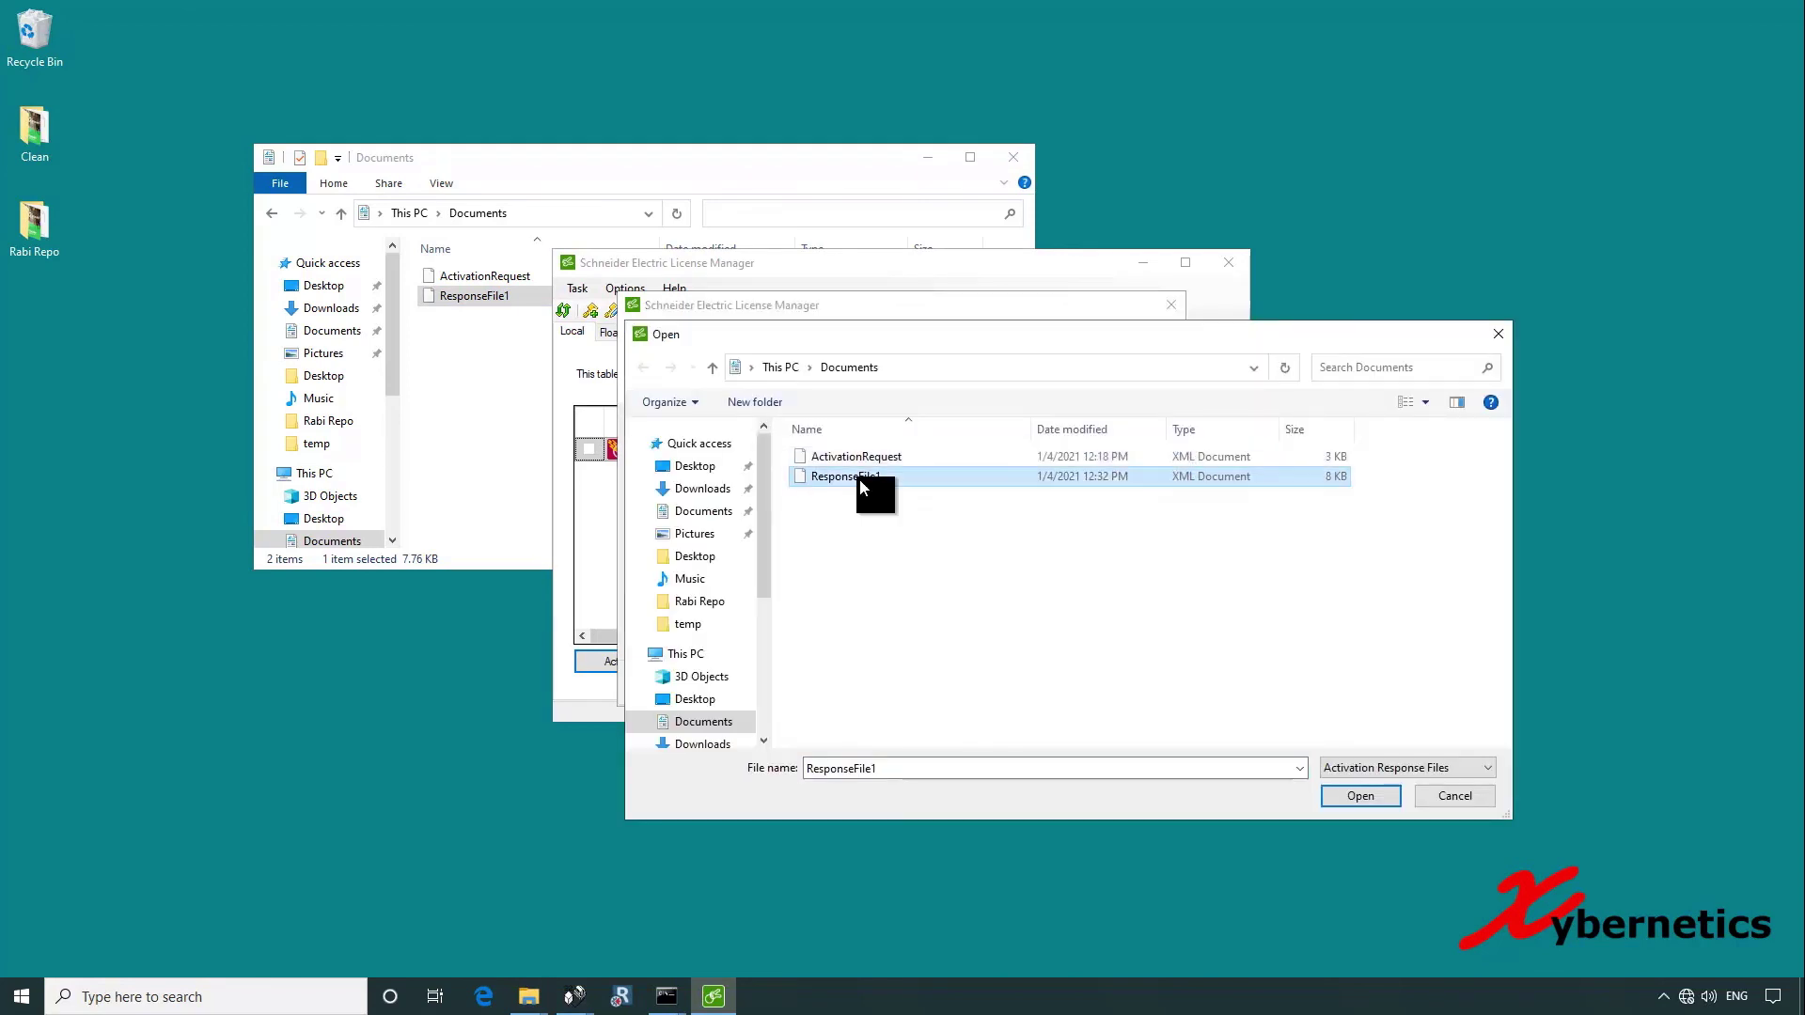
{"action": "left_click", "coordinate": [859, 477]}
{"action": "key", "text": "Escape"}
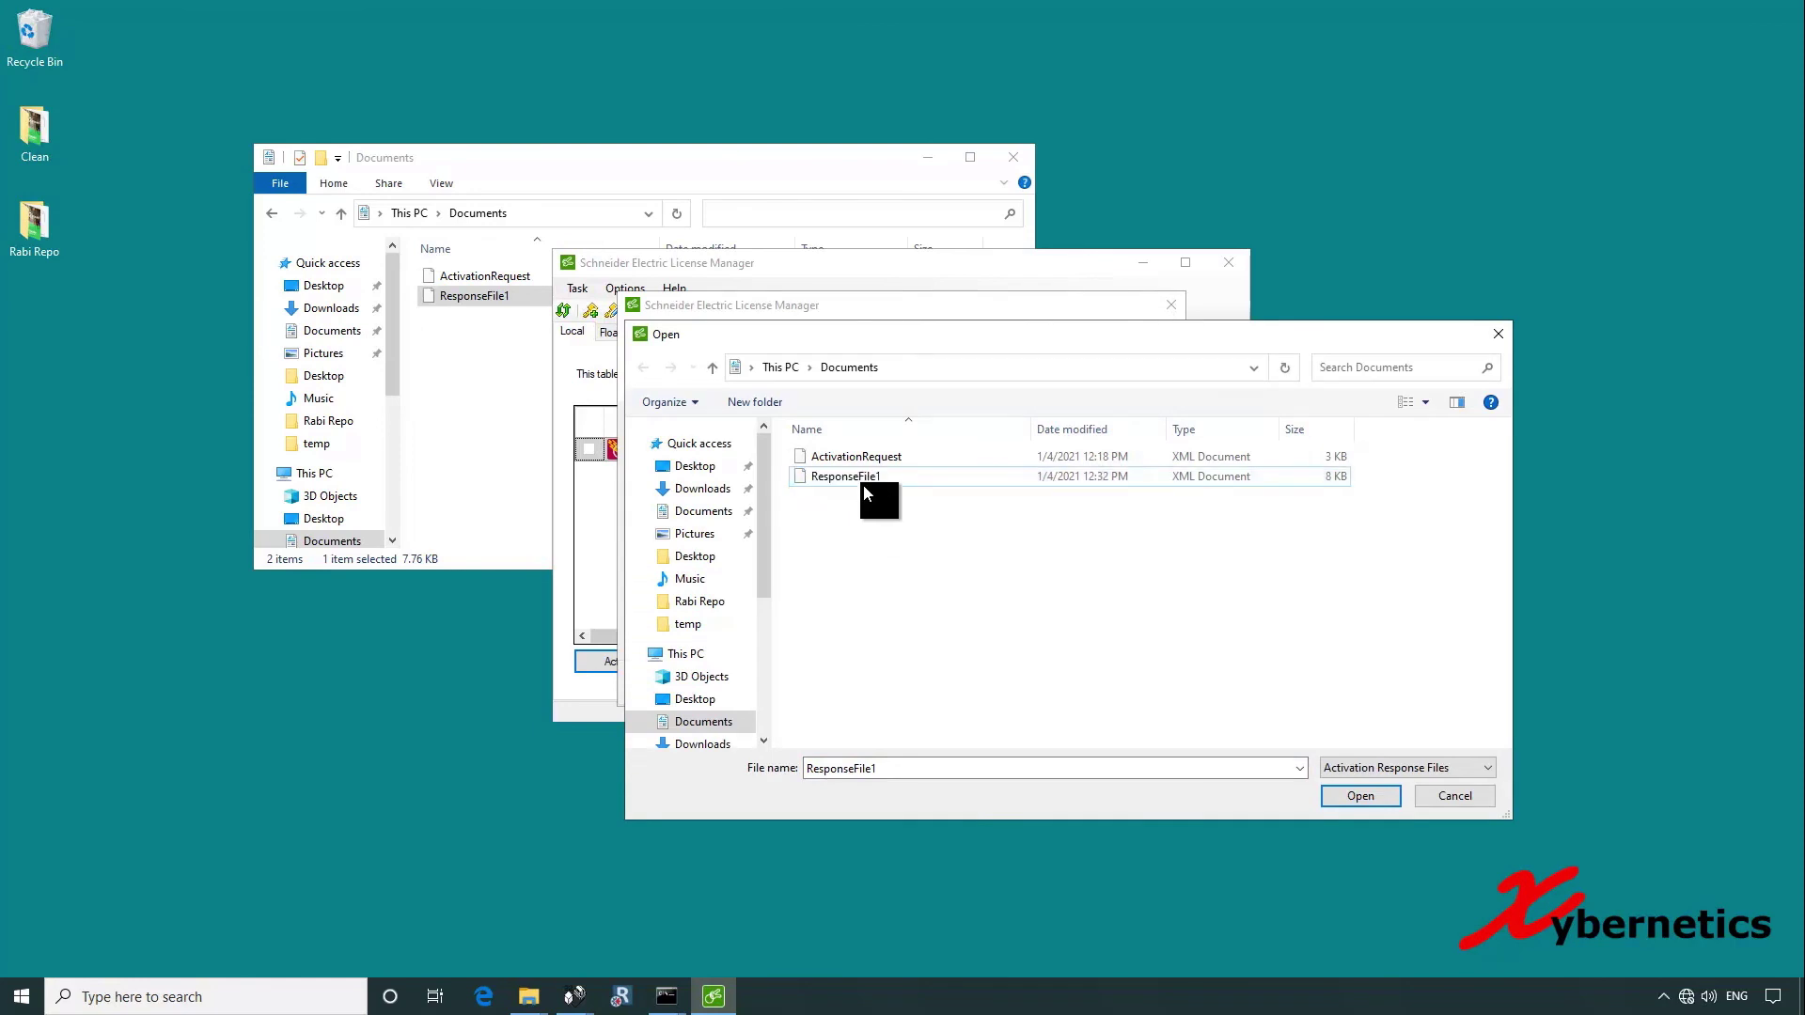
{"action": "double_click", "coordinate": [861, 477]}
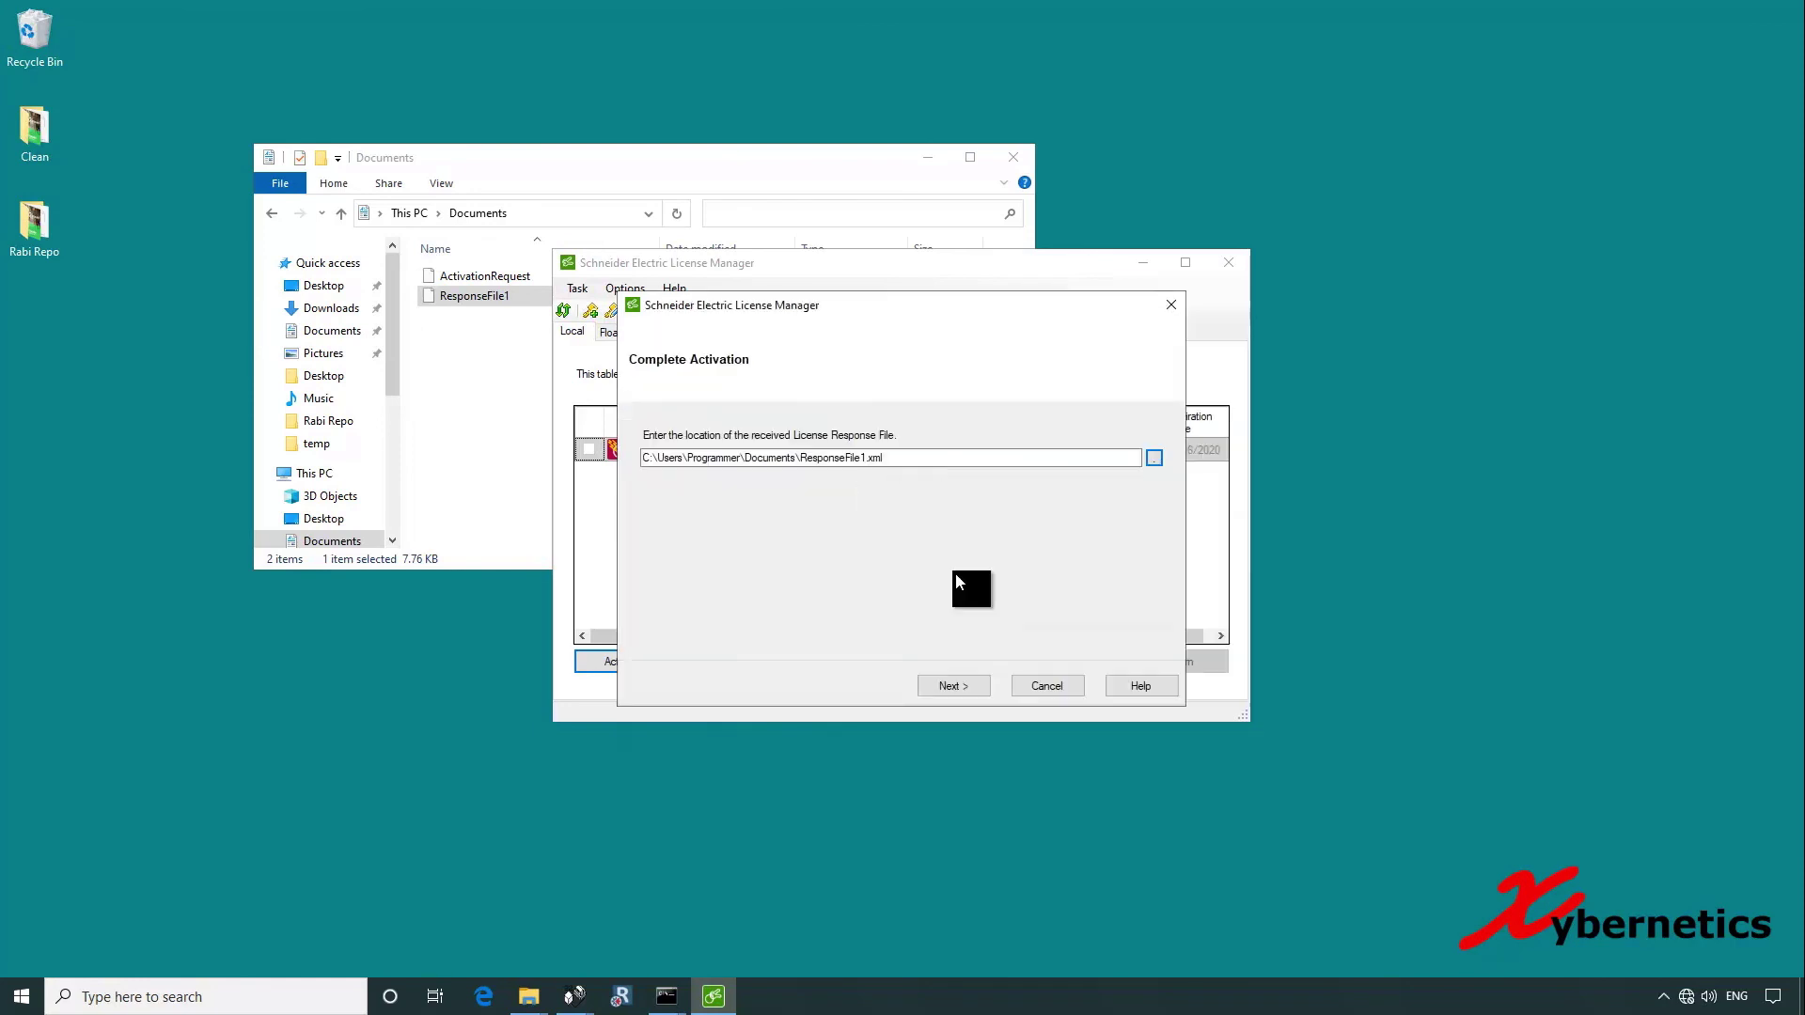
{"action": "left_click", "coordinate": [959, 682]}
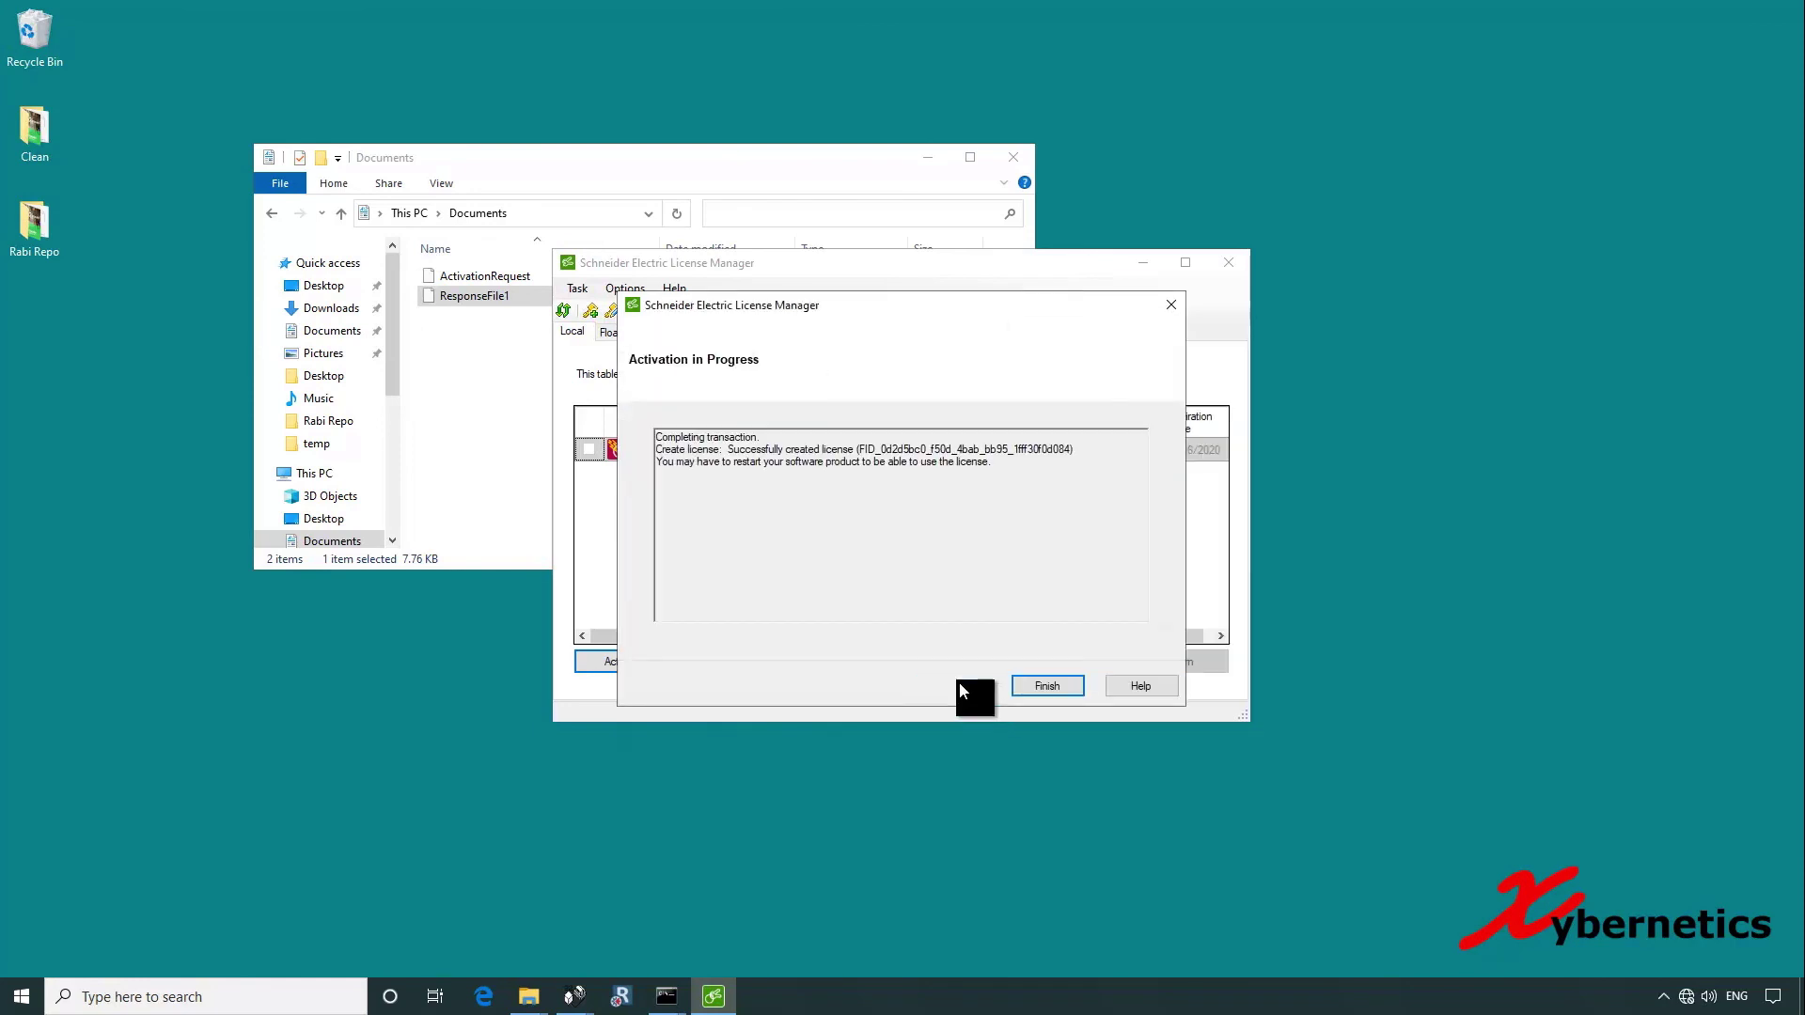
Step: Acknowledge the license-created success message and finish the activation wizard
{"action": "left_click_drag", "start_coordinate": [766, 455], "coordinate": [840, 453]}
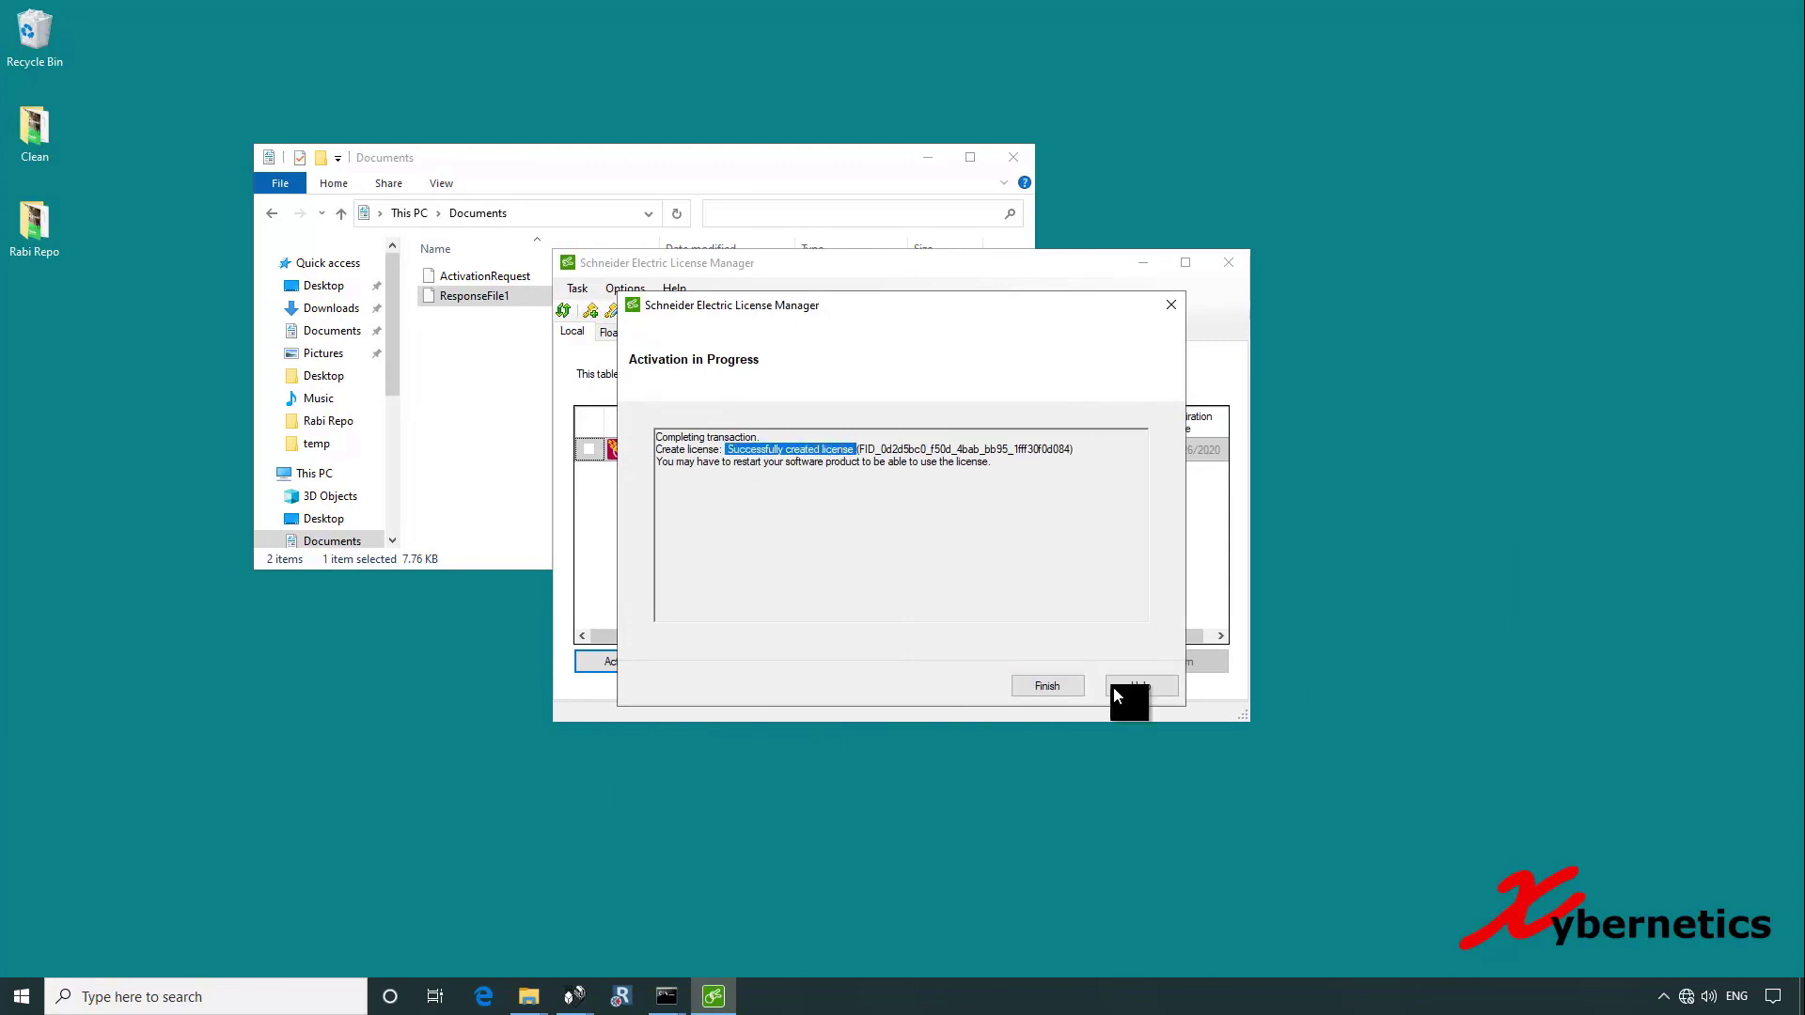
{"action": "left_click", "coordinate": [1053, 685]}
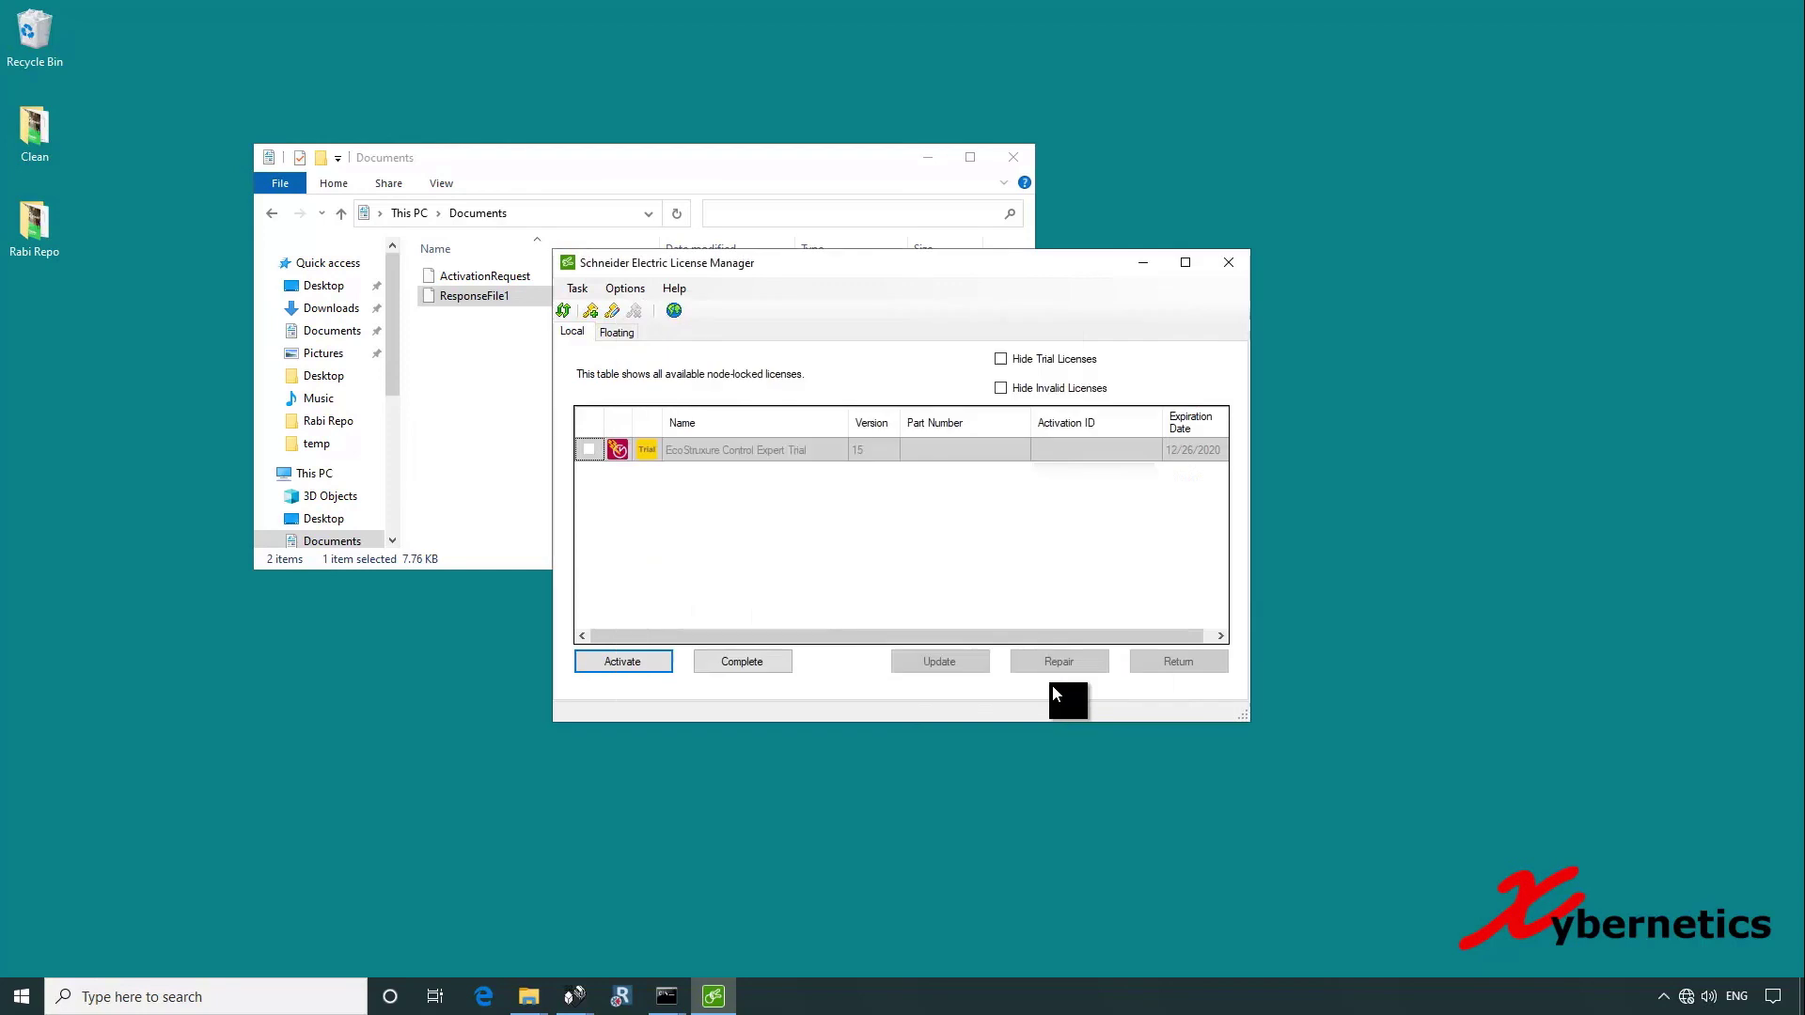